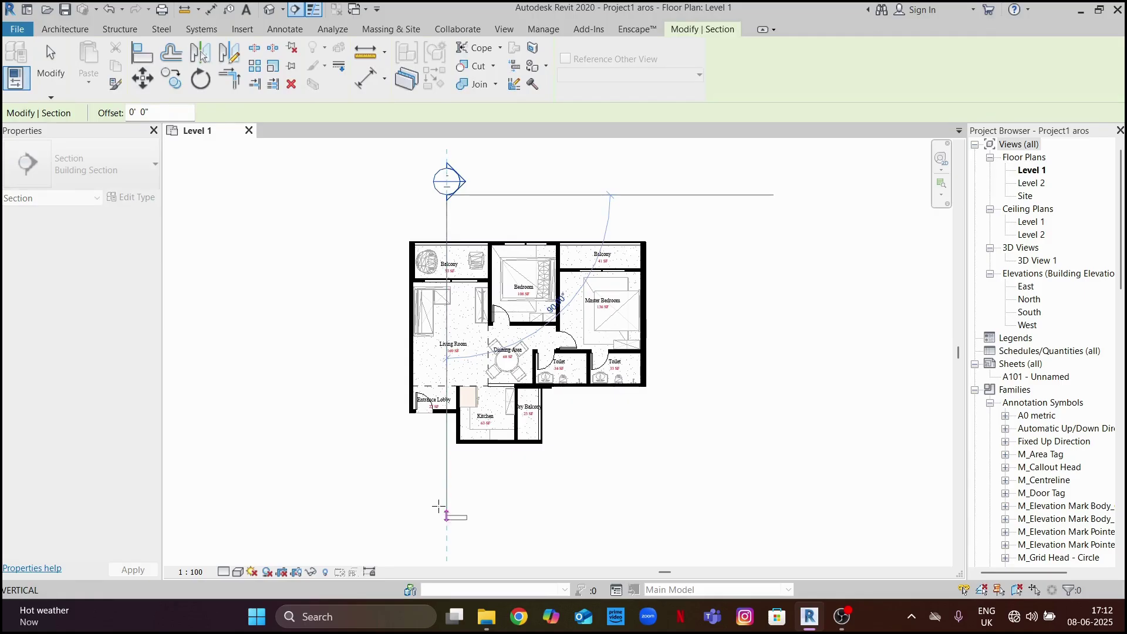
- Finish a vertical section line running through the balcony, living room and entrance lobby on the Level 1 plan
left_click(440, 497)
key("Escape")
key("Escape")
scroll(604, 440, "up", 2)
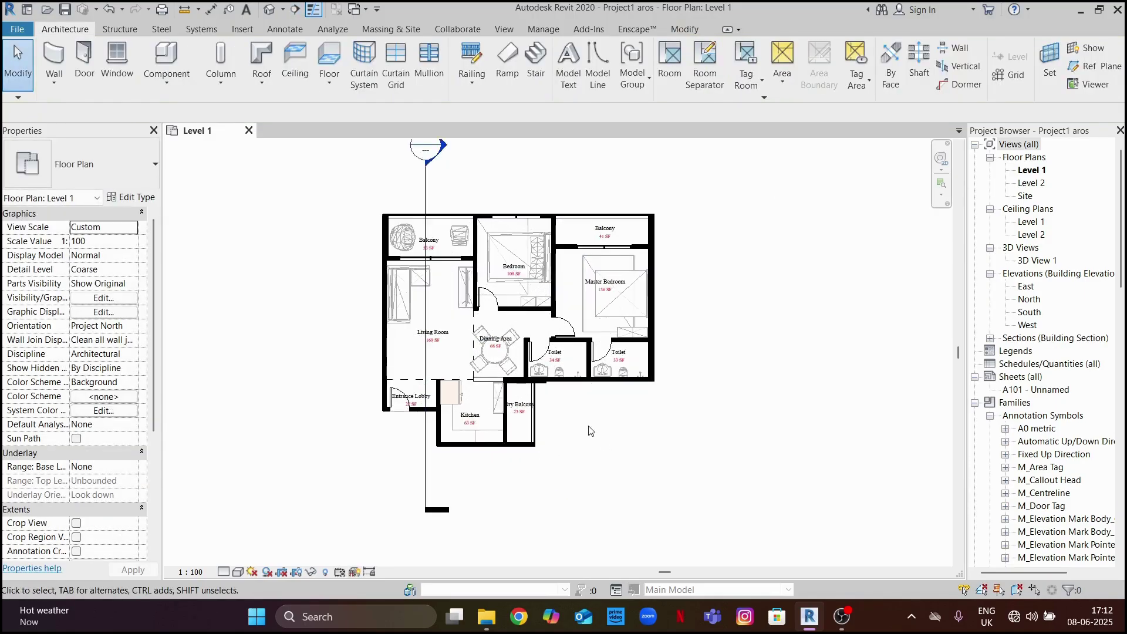
middle_click_drag(604, 440, 682, 452)
- Examine the section line's type properties and the section head and tail families assigned in its section tag
left_click(501, 235)
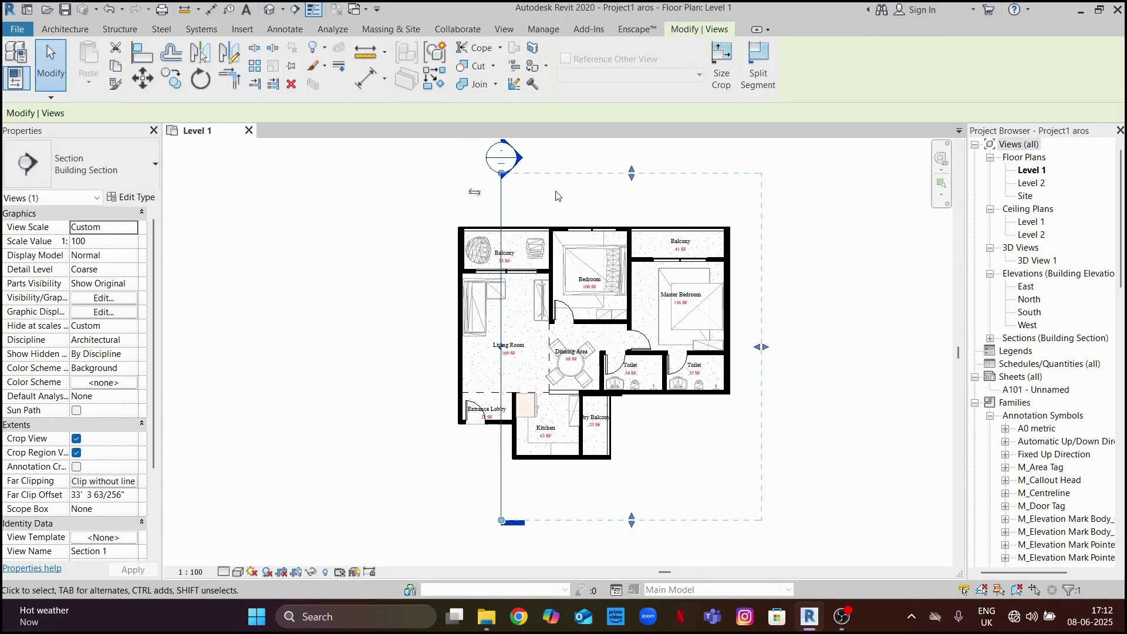
middle_click_drag(563, 199, 538, 217)
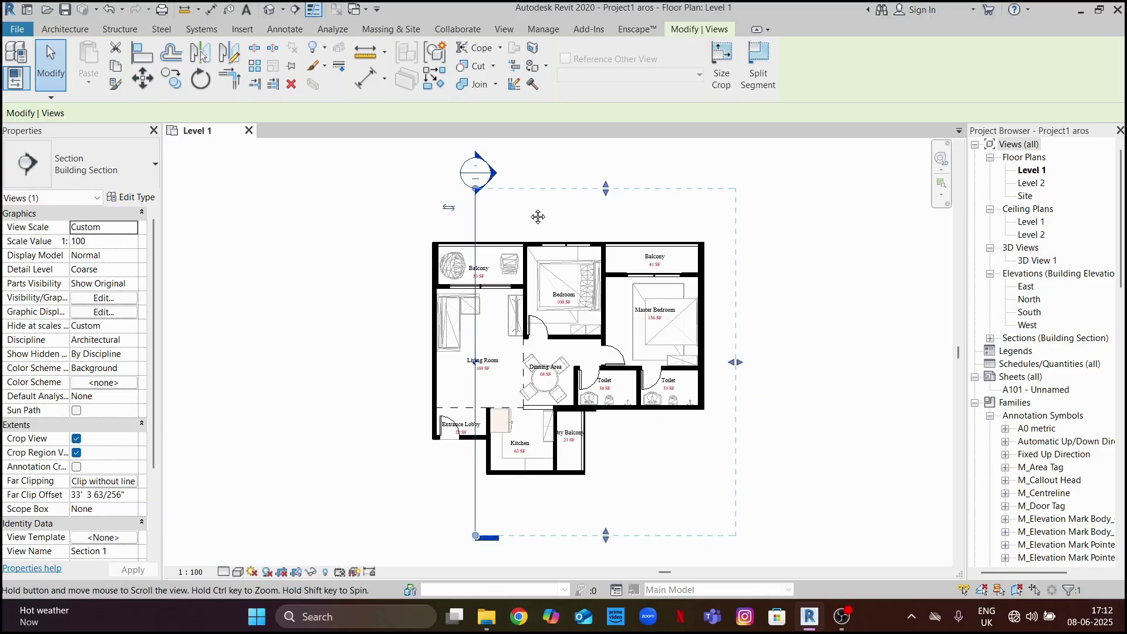
left_click(137, 198)
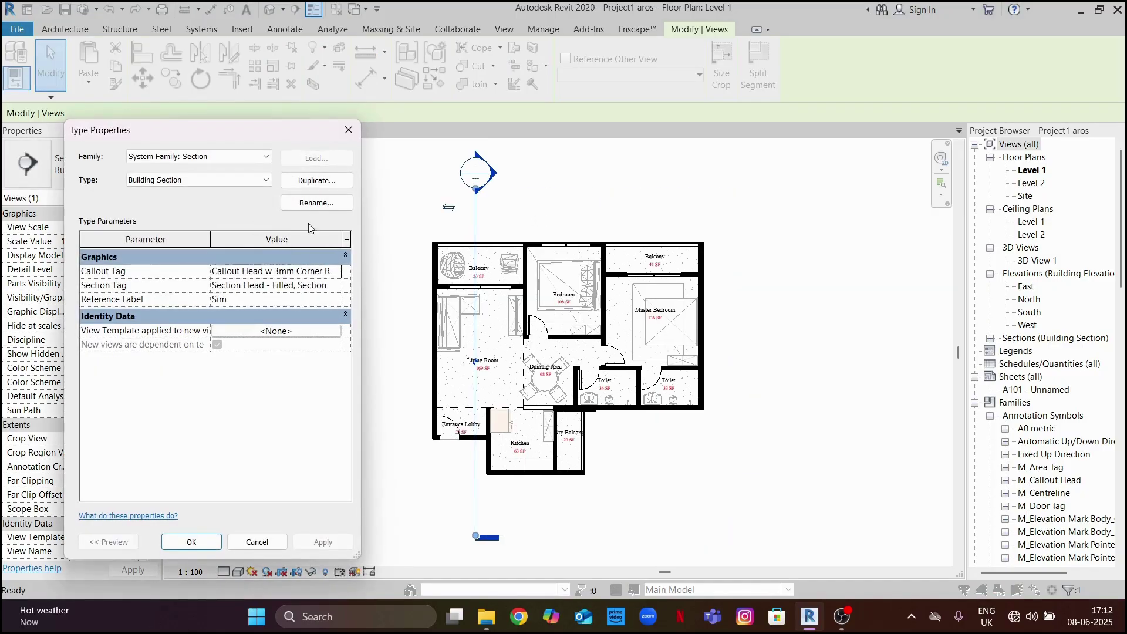
left_click(305, 285)
left_click(337, 285)
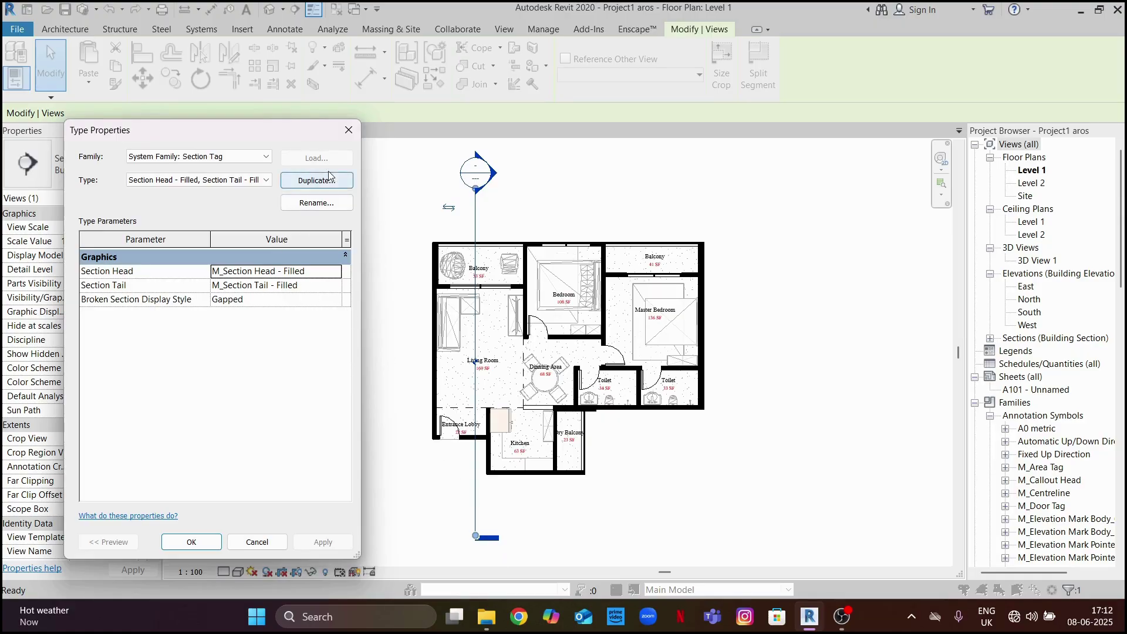
left_click(349, 130)
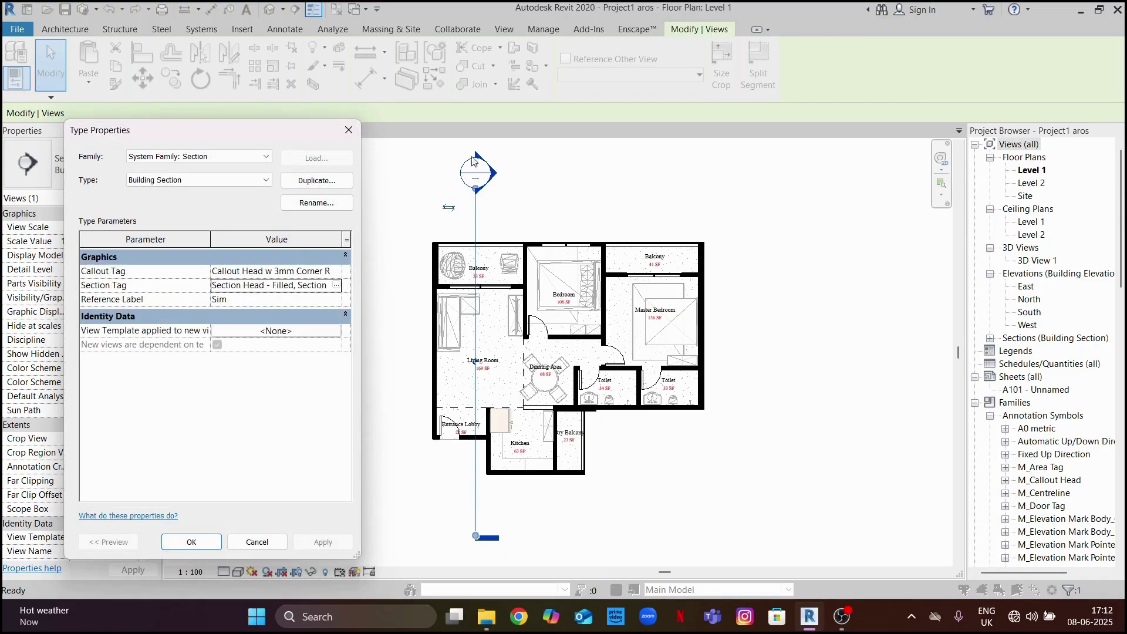
key("Return")
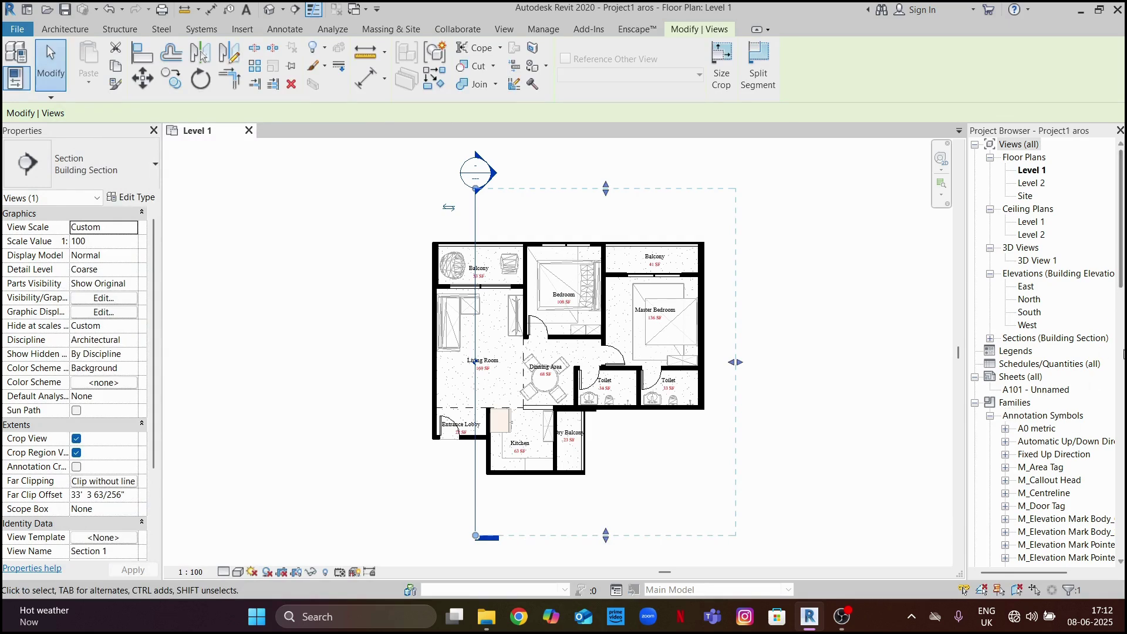
key("Escape")
- Open the M_Section Head - Filled annotation family for editing
scroll(1119, 411, "down", 14)
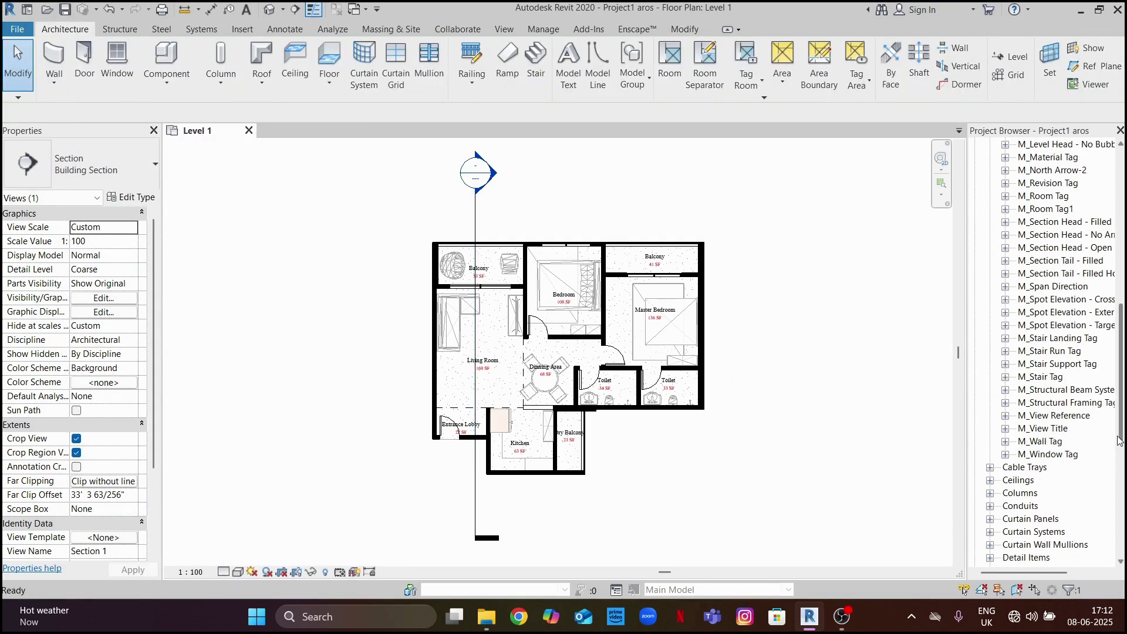
scroll(1103, 352, "up", 4)
left_click(1095, 274)
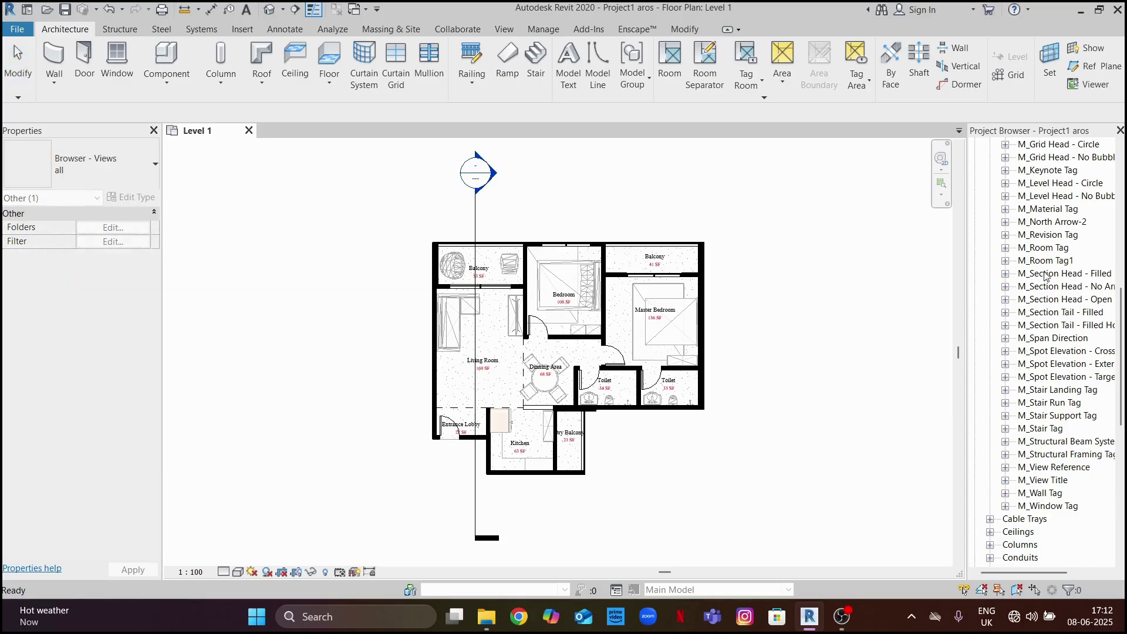
right_click(1095, 275)
left_click(1056, 330)
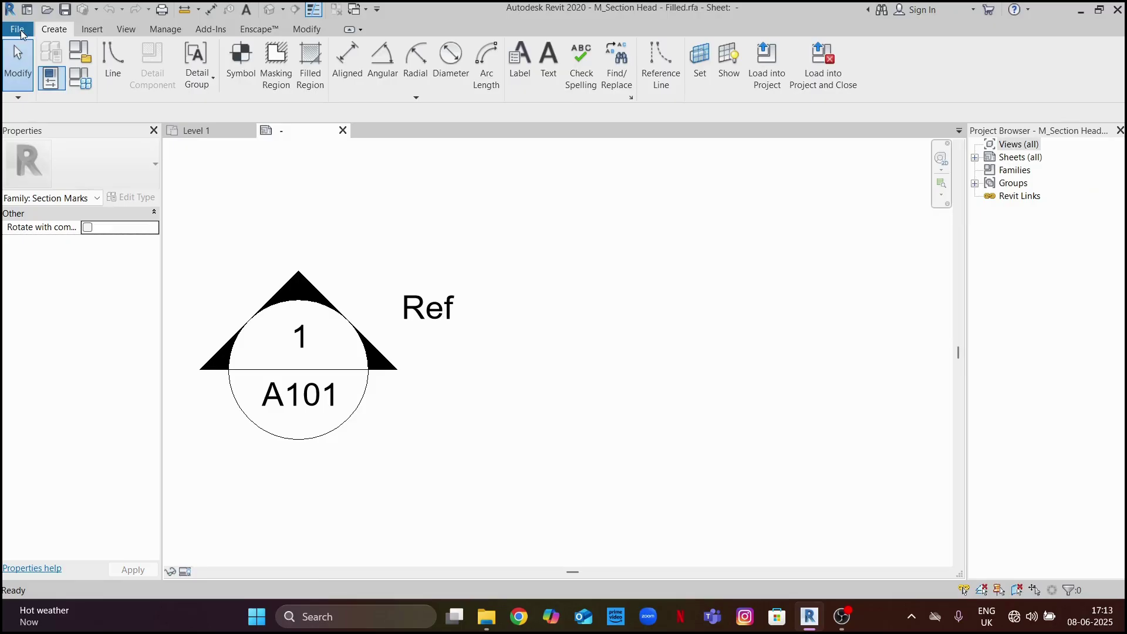
- Save the section head family as a new family file named "001-Section Head - Filled" in the Documents folder
scroll(342, 245, "up", 1)
middle_click_drag(355, 244, 590, 234)
scroll(569, 252, "up", 2)
middle_click_drag(597, 277, 582, 261)
left_click(17, 29)
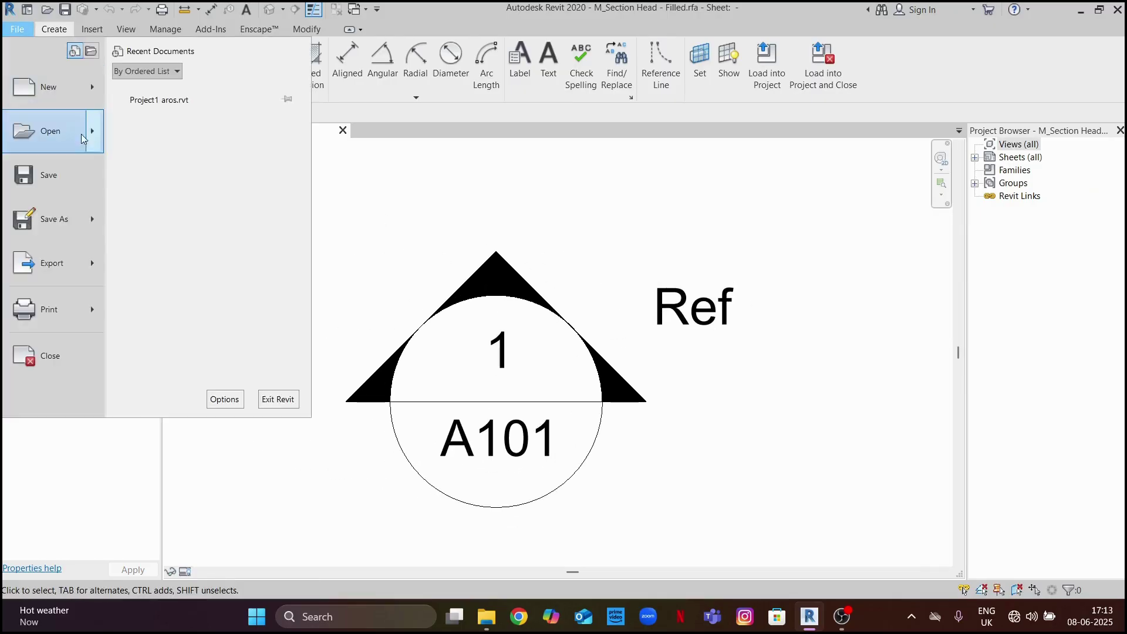
mouse_move(88, 222)
left_click(166, 200)
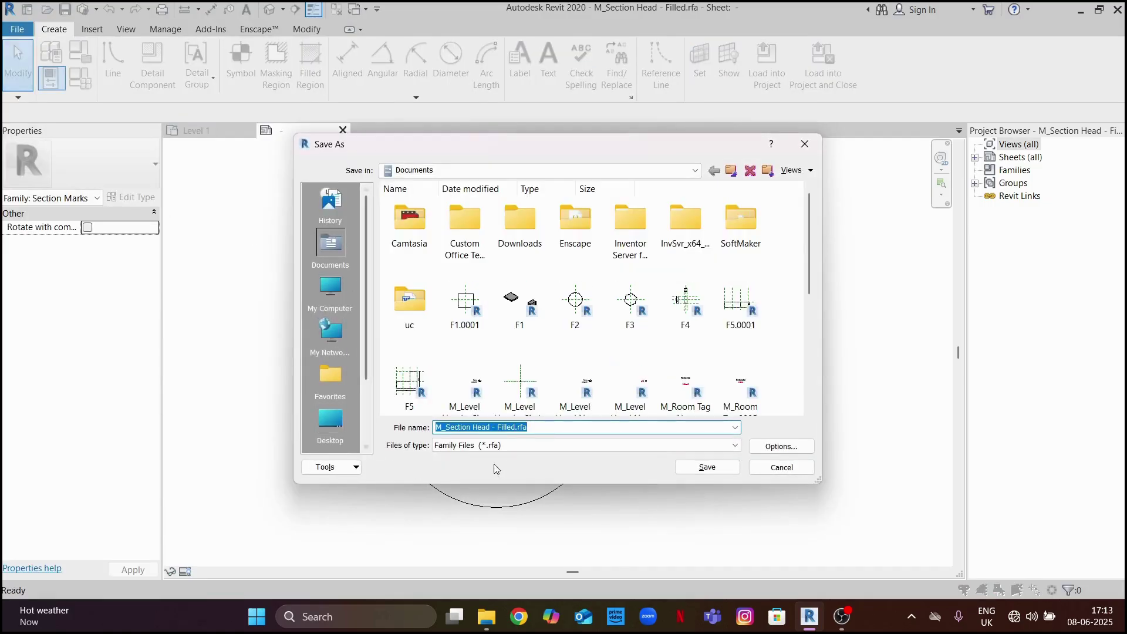
left_click_drag(446, 427, 411, 420)
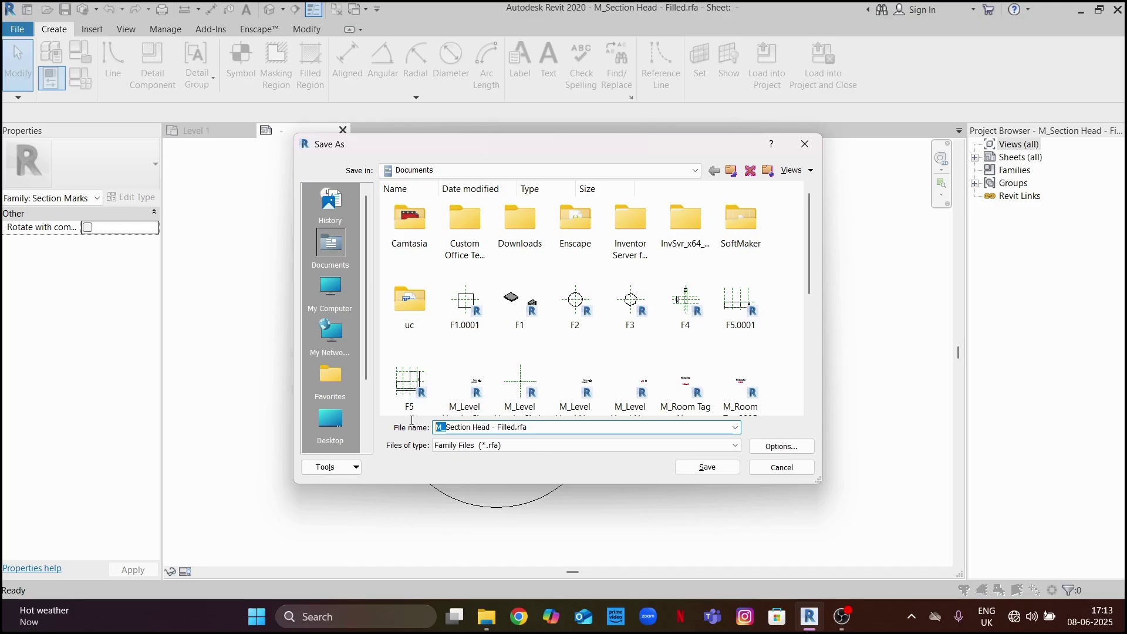
type("001-")
left_click(330, 421)
left_click(707, 466)
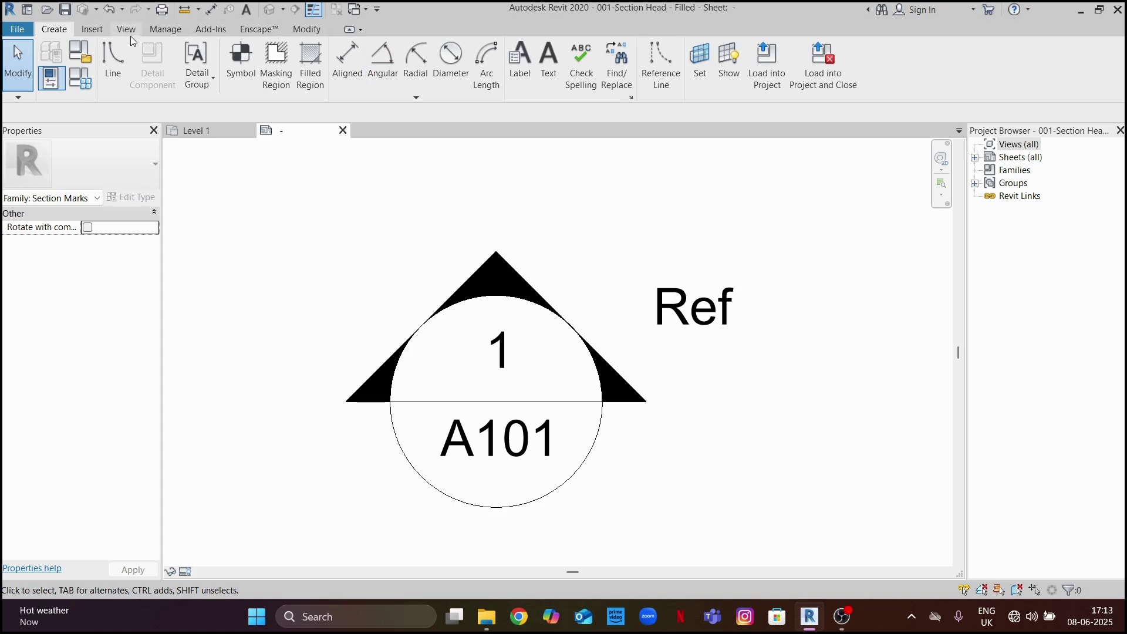
- Turn on the visibility of the Reference Planes annotation category in the family's sheet view
left_click(126, 29)
left_click(94, 30)
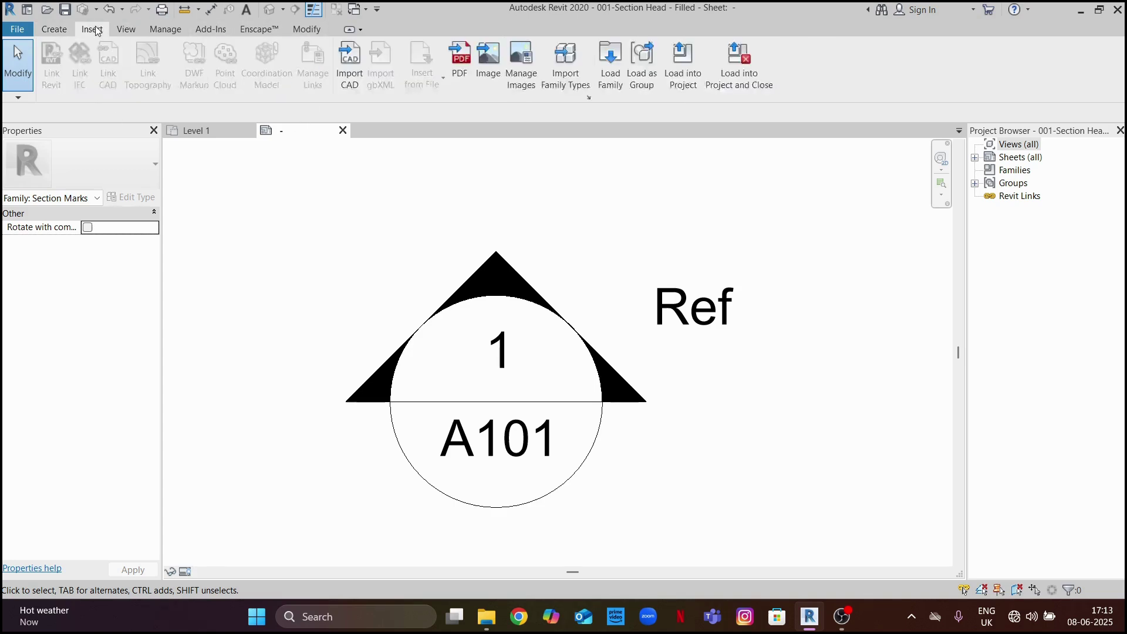
left_click(127, 32)
left_click(62, 66)
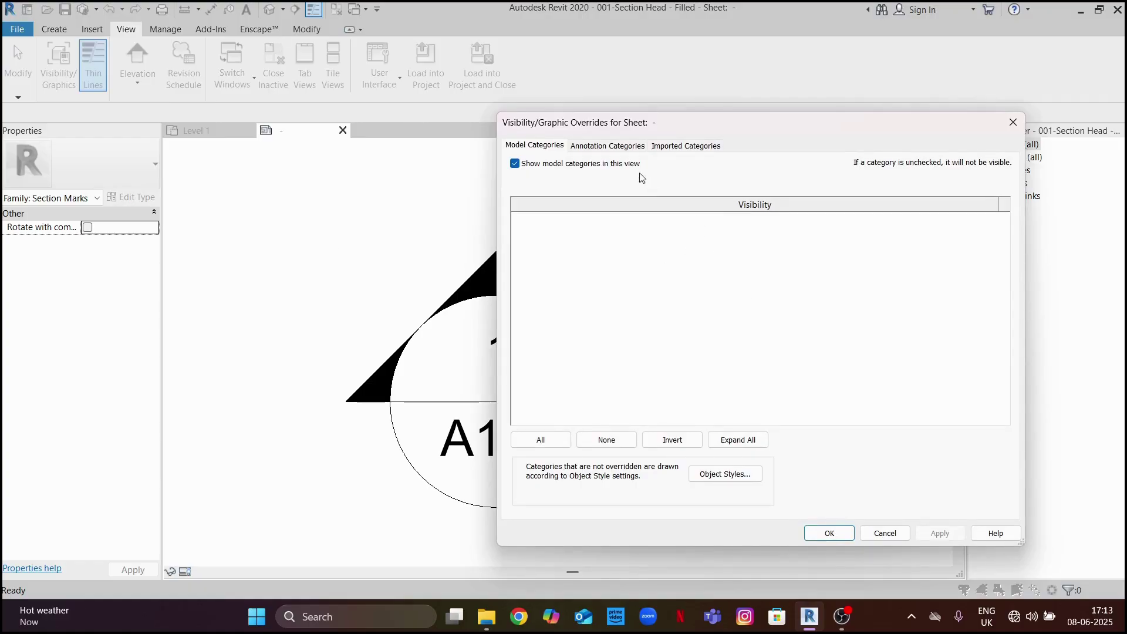
left_click(626, 146)
left_click(532, 271)
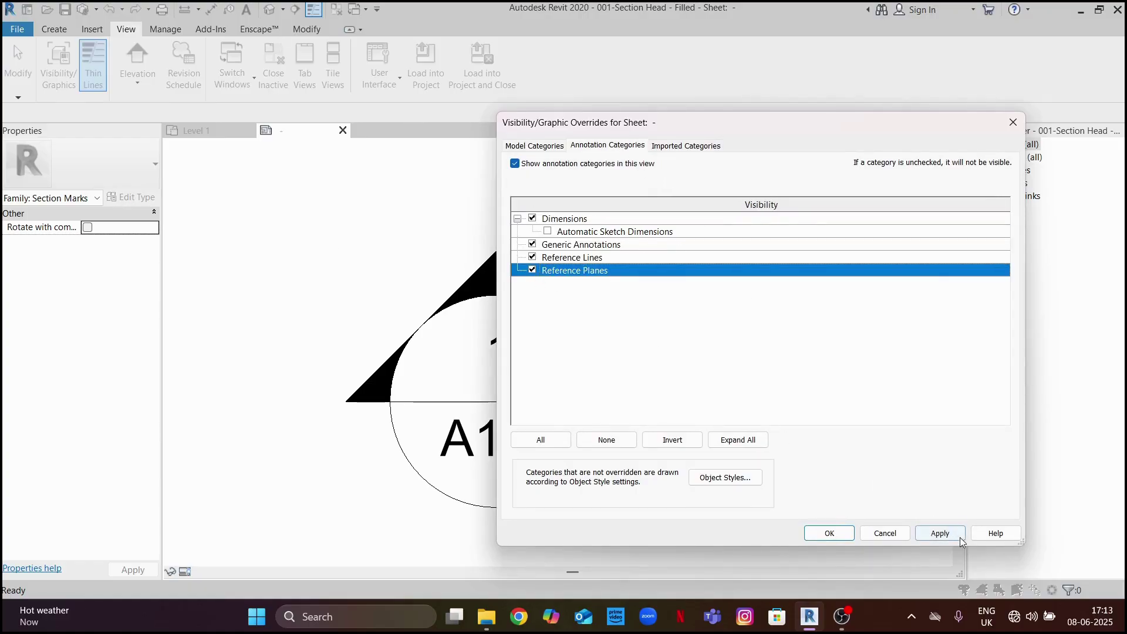
left_click(939, 533)
left_click(827, 532)
- Delete the lower arc of the section head's circle
scroll(681, 358, "down", 5)
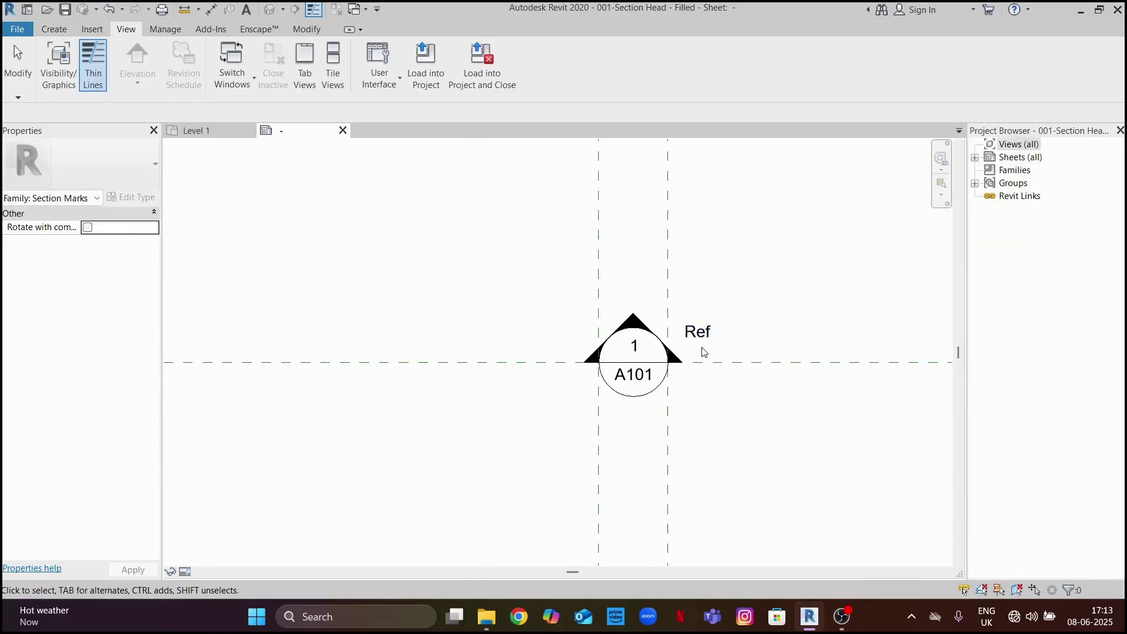
middle_click_drag(807, 408, 596, 403)
scroll(596, 393, "down", 2)
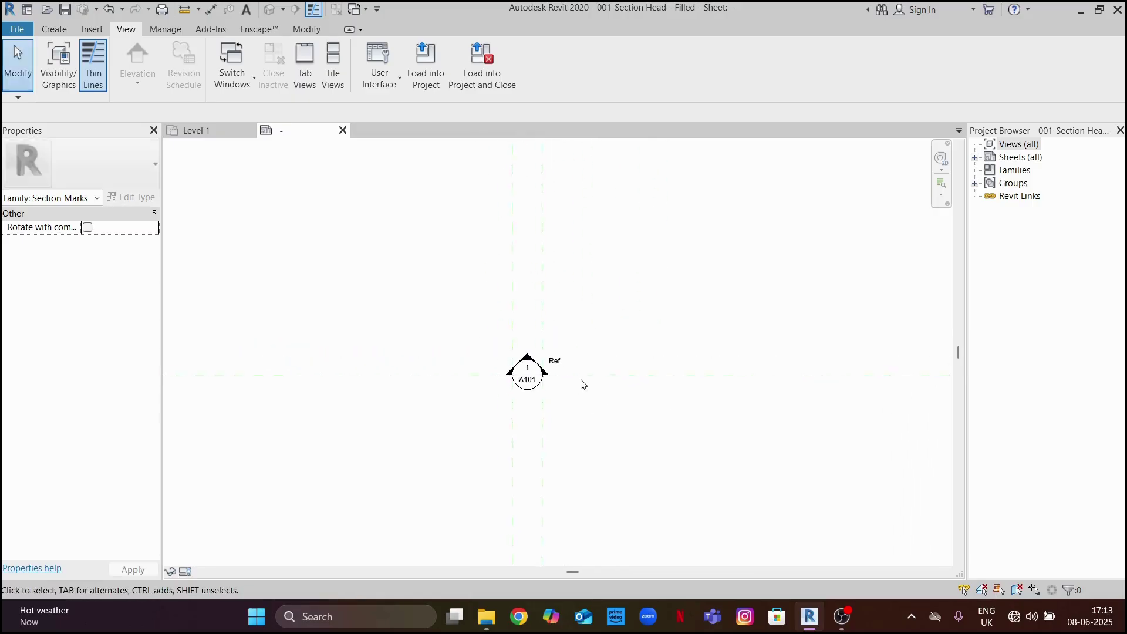
middle_click_drag(668, 405, 625, 396)
scroll(446, 360, "up", 6)
scroll(625, 398, "down", 1)
scroll(487, 383, "up", 2)
left_click(559, 423)
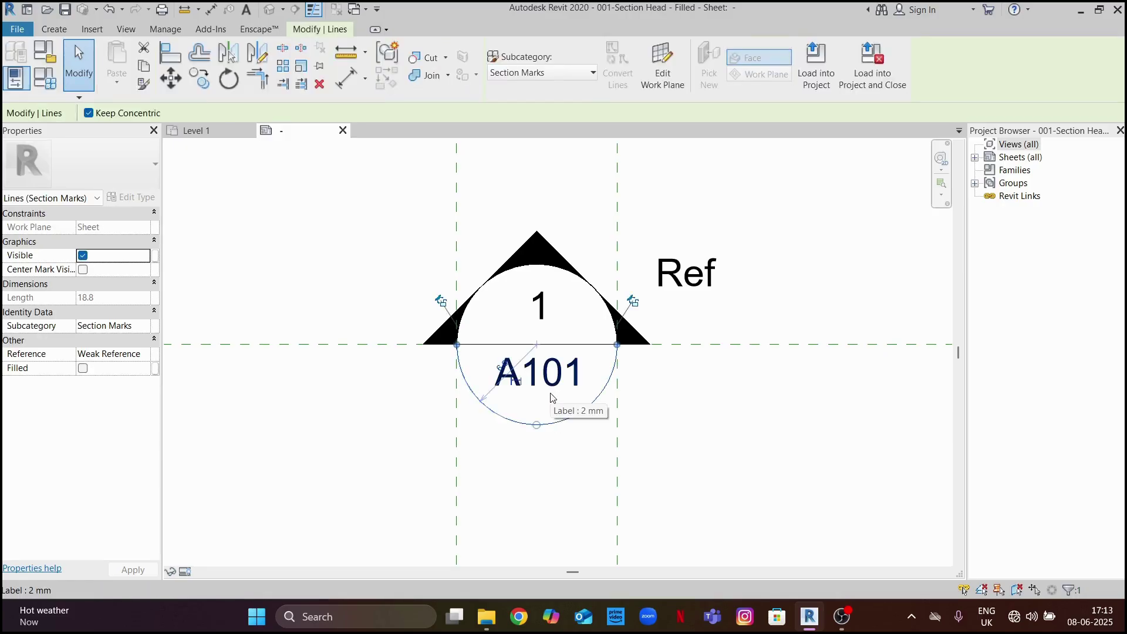
- Move the A101 and 1 labels out of the section head to its left side
left_click(552, 398)
left_click_drag(558, 376, 412, 383)
left_click(543, 311)
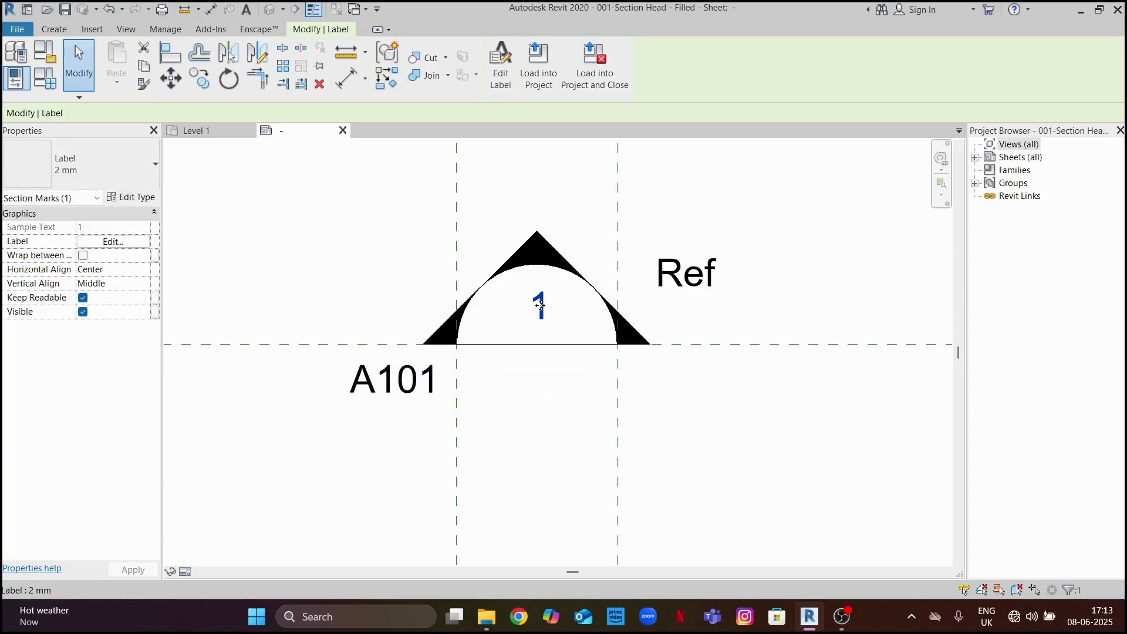
left_click_drag(539, 305, 368, 298)
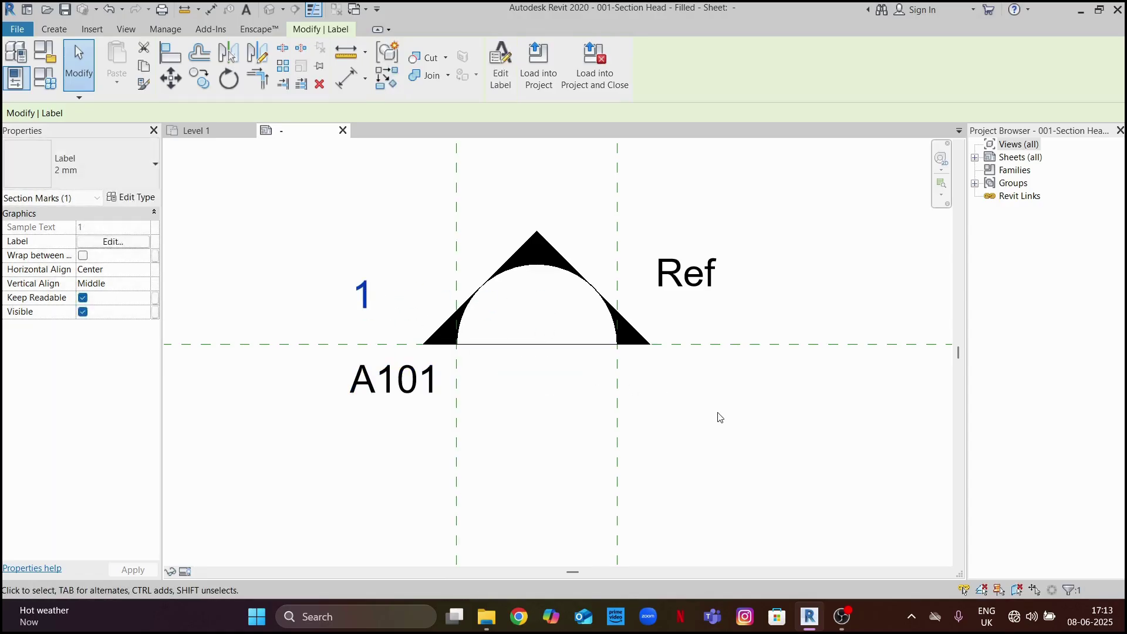
- Delete the Ref label and the remaining filled arrowhead and lines of the section head
left_click(697, 314)
key("Delete")
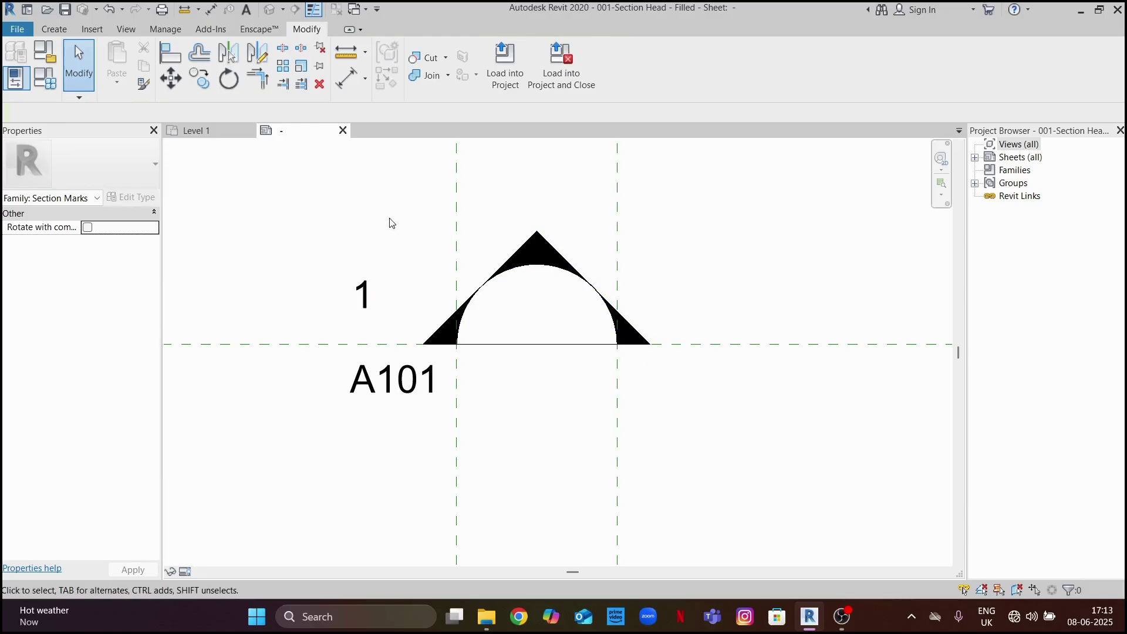
left_click_drag(400, 208, 679, 362)
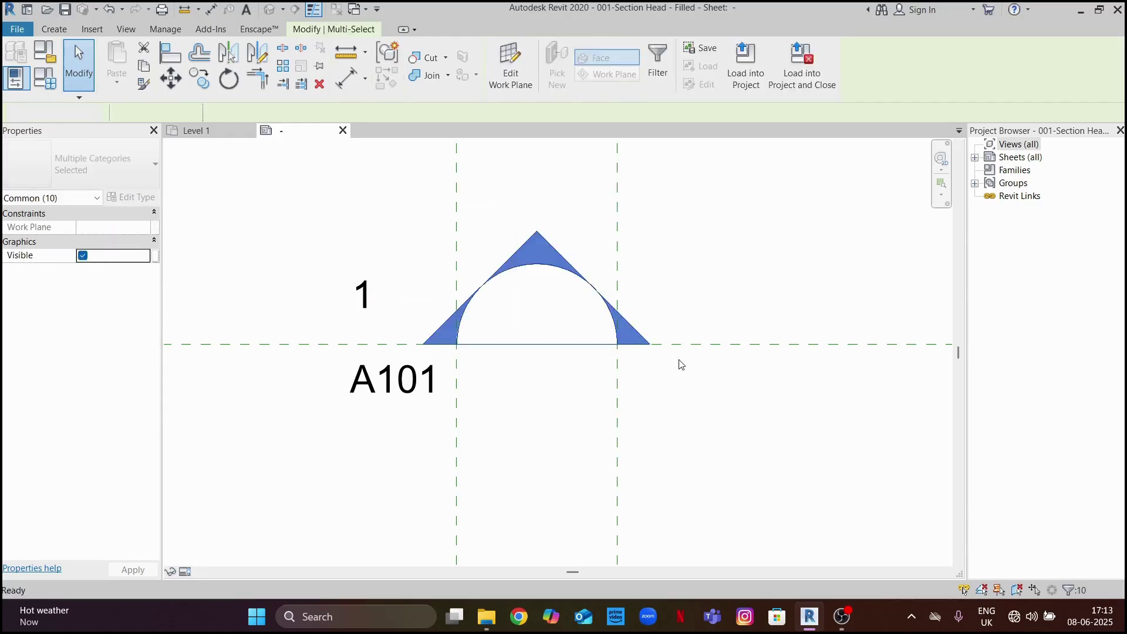
key("Delete")
- Add an aligned dimension between the two vertical reference planes, above the horizontal reference plane
scroll(692, 229, "down", 1)
scroll(712, 276, "down", 2)
middle_click_drag(675, 313, 567, 333)
left_click(54, 28)
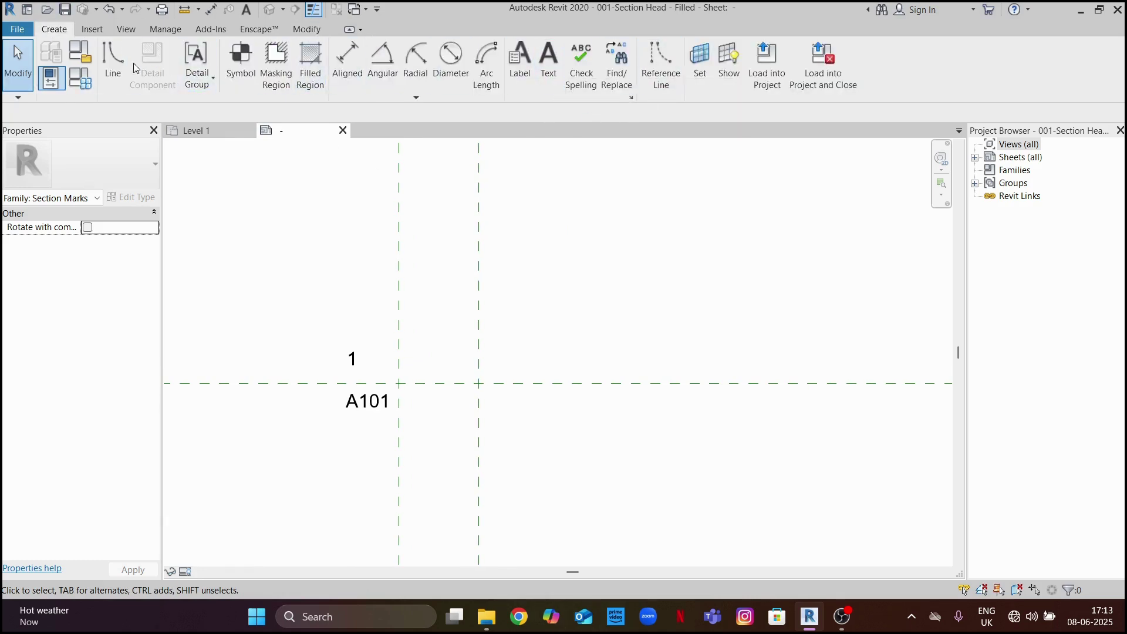
left_click(350, 68)
left_click(399, 297)
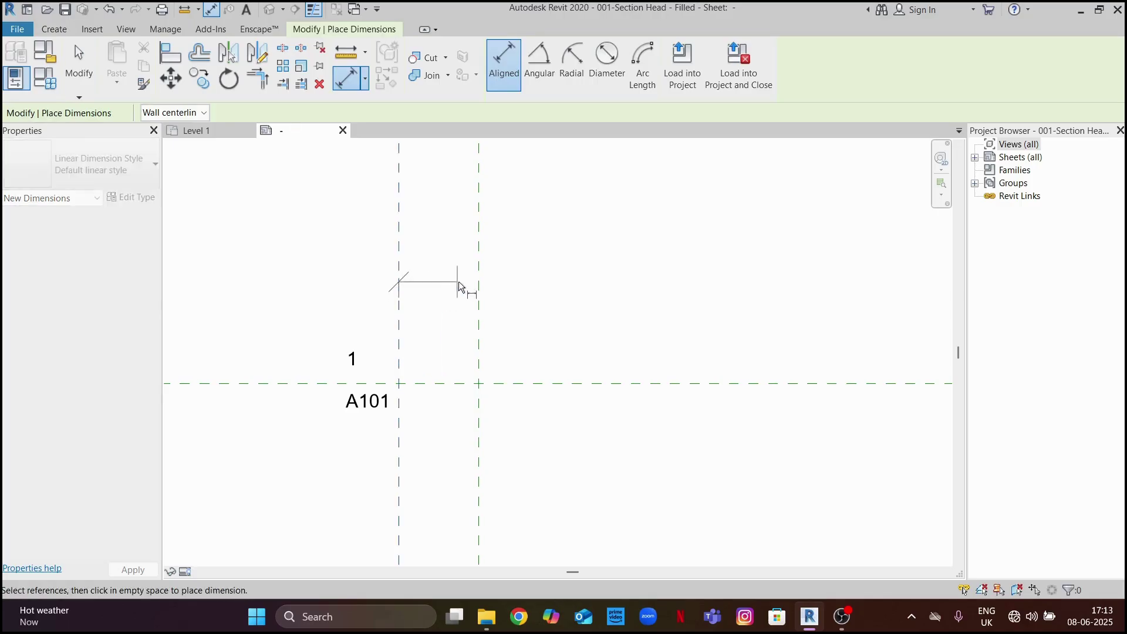
left_click(478, 301)
left_click(461, 304)
key("Escape")
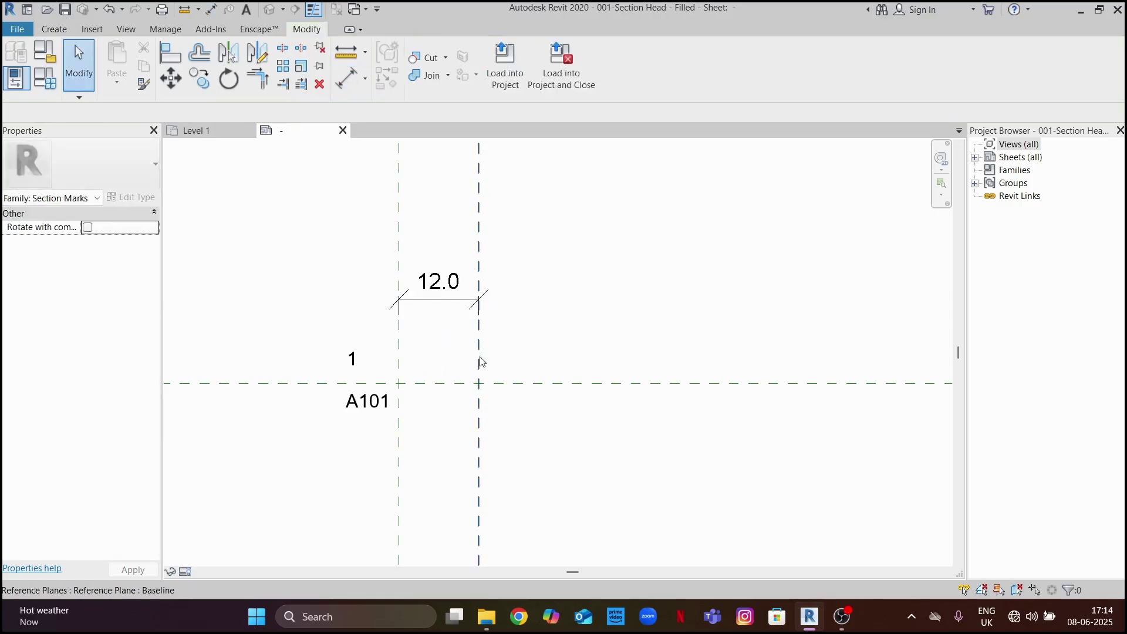
- Set the distance between the two vertical reference planes to 10 by repositioning the right one
left_click(478, 362)
left_click(446, 283)
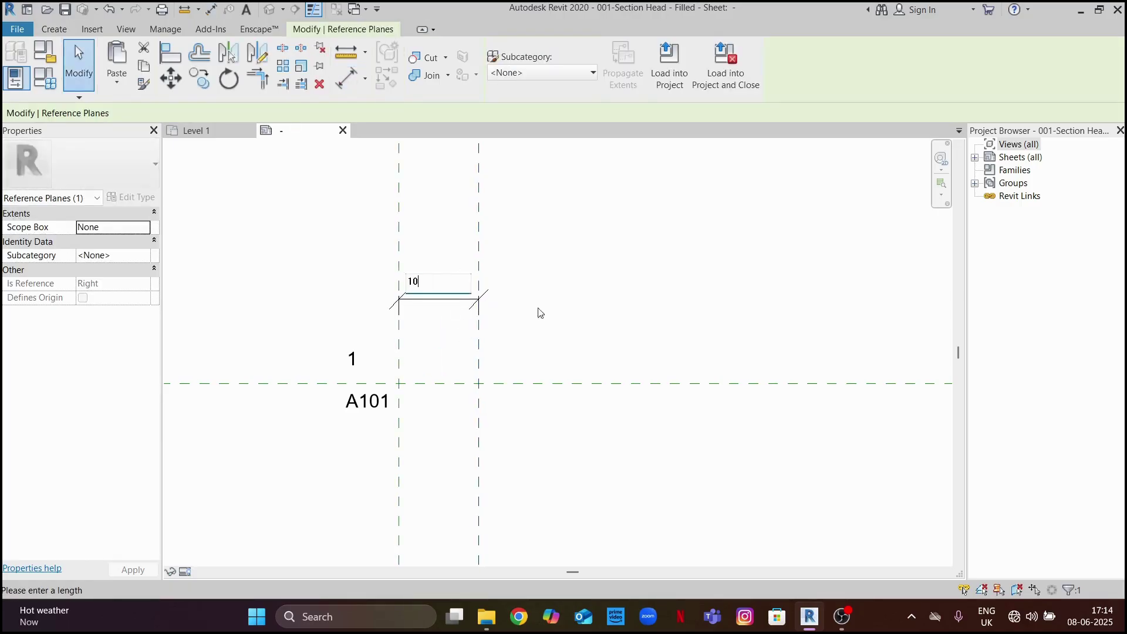
key("Return")
left_click(563, 445)
scroll(431, 396, "up", 1)
middle_click_drag(579, 362, 510, 398)
scroll(572, 366, "down", 1)
scroll(422, 393, "up", 1)
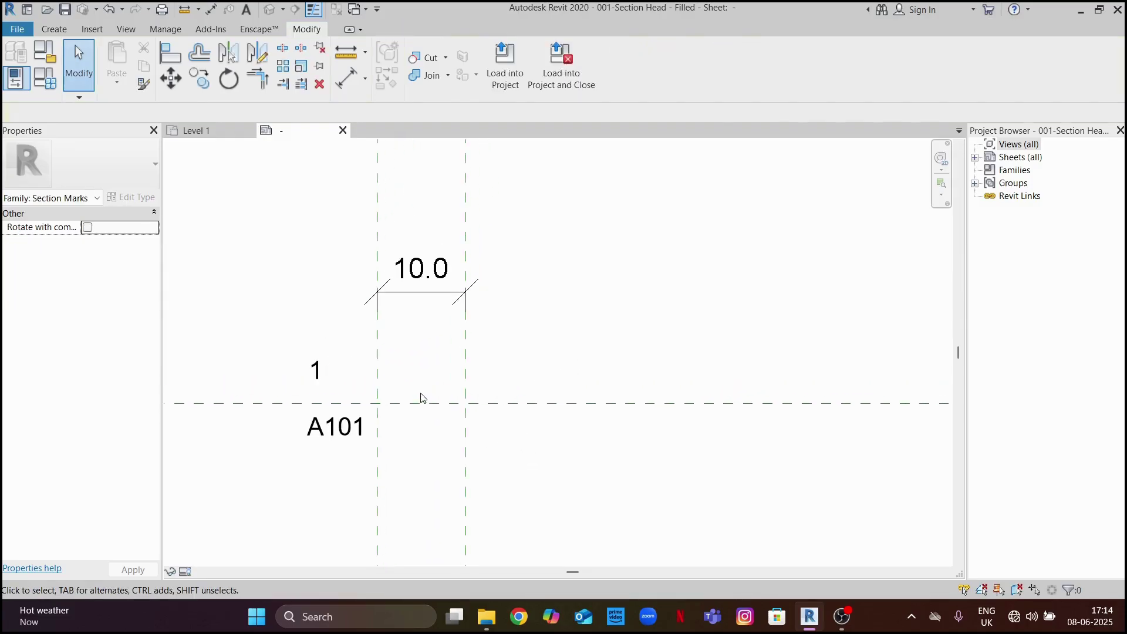
- Draw a Section Marks line on the horizontal reference plane between its intersections with the two vertical reference planes
left_click(54, 29)
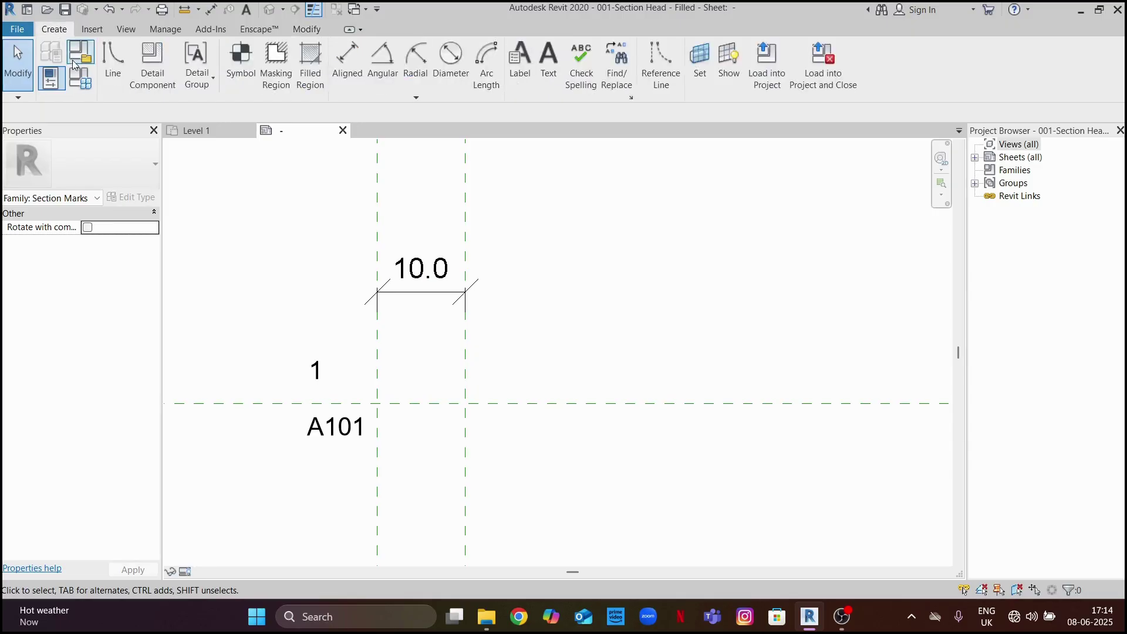
left_click(112, 56)
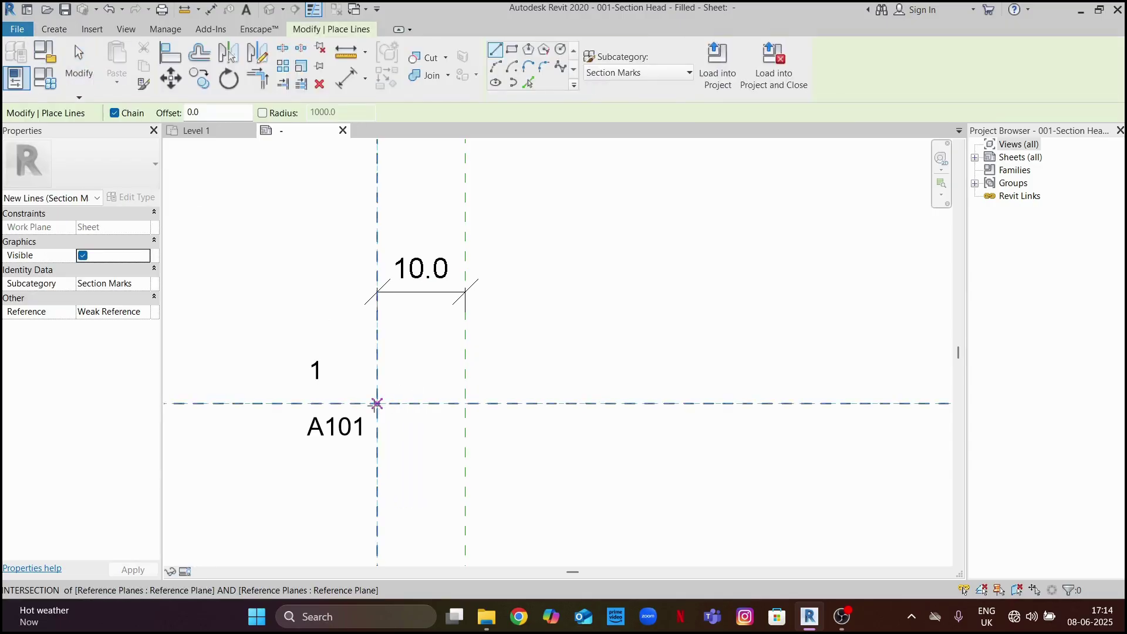
left_click(376, 404)
left_click(465, 403)
key("Escape")
key("Escape")
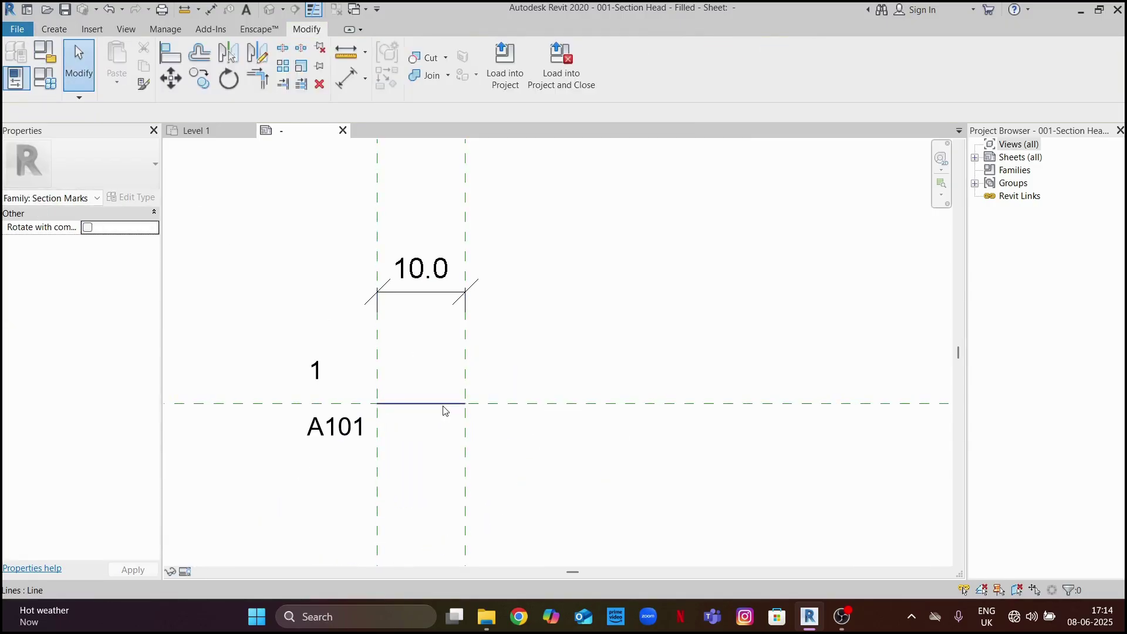
left_click(443, 405)
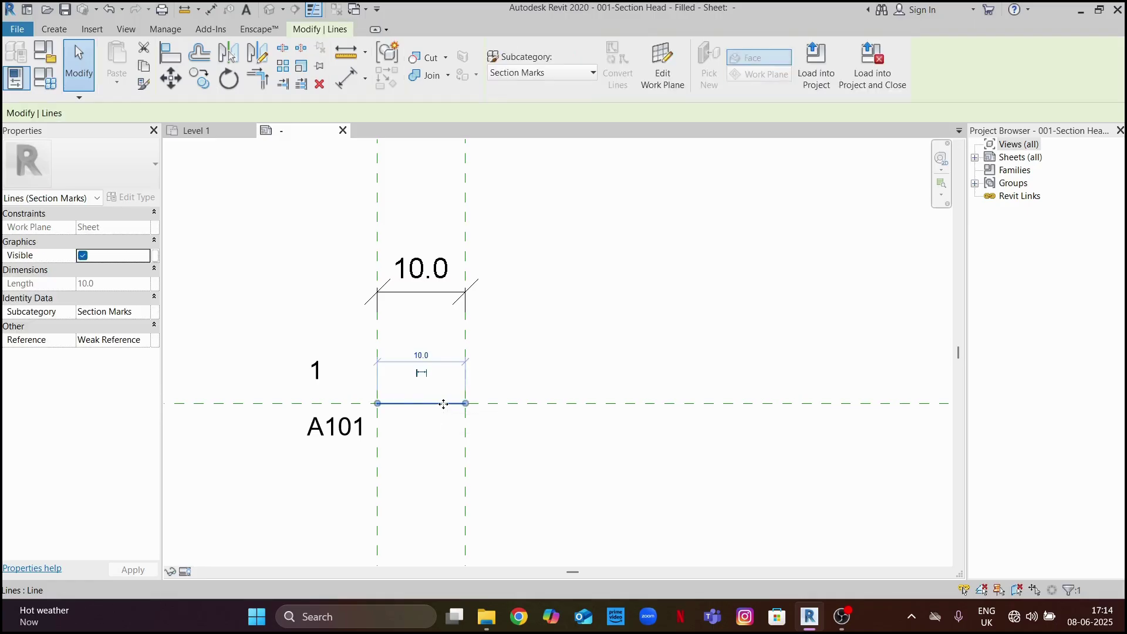
key("Escape")
- Add a Section Marks line offset 5 above the existing line on the horizontal reference plane by picking that line
left_click(54, 30)
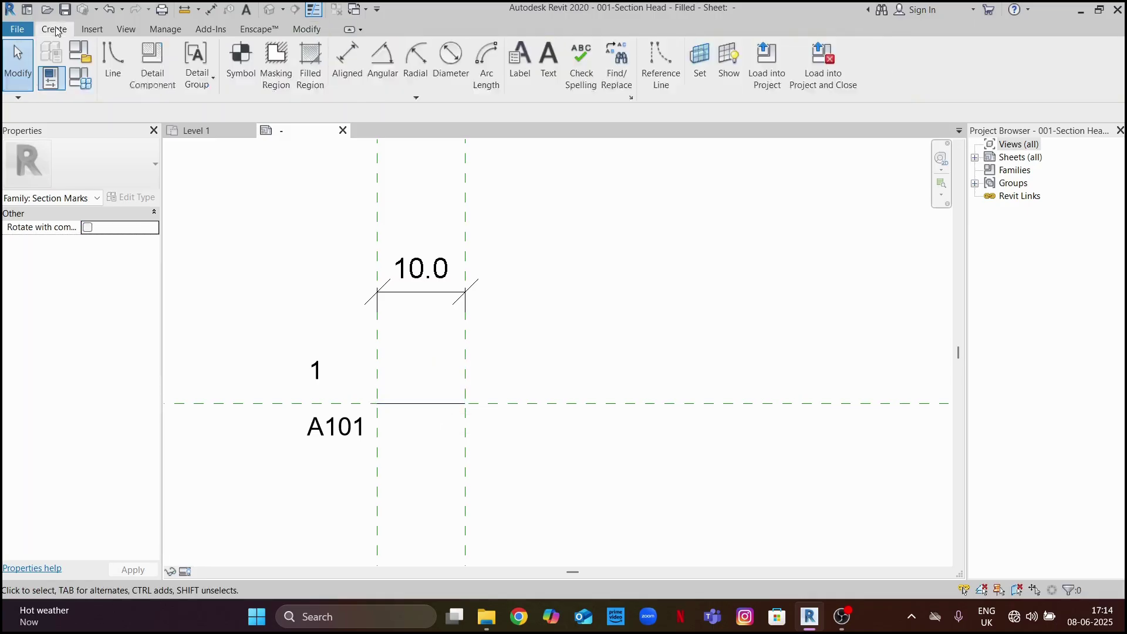
left_click(113, 61)
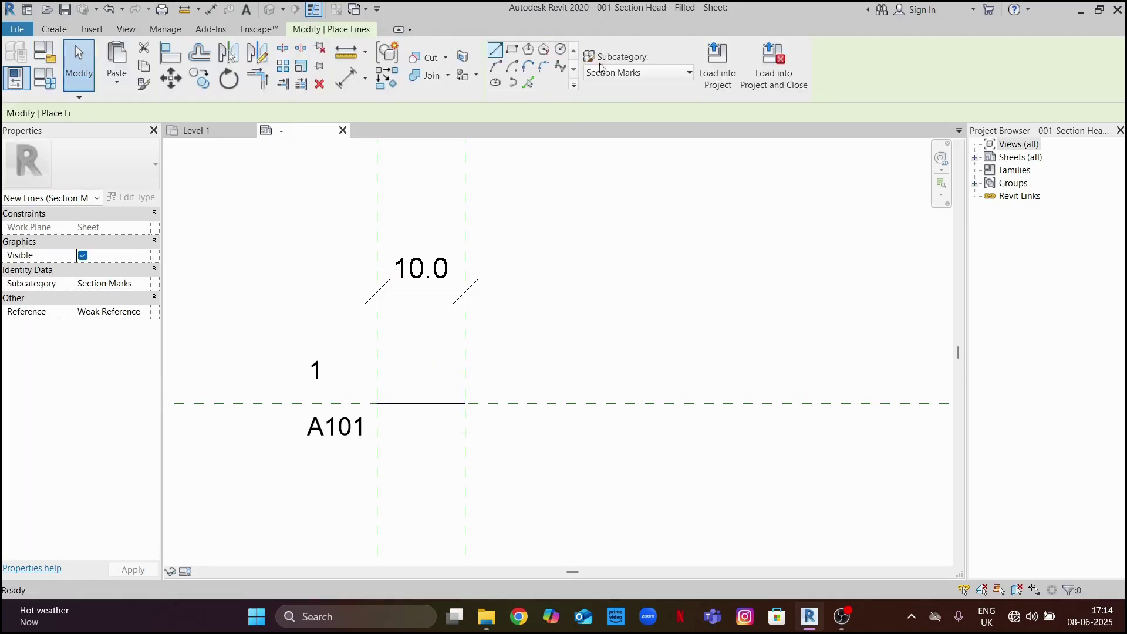
left_click(528, 83)
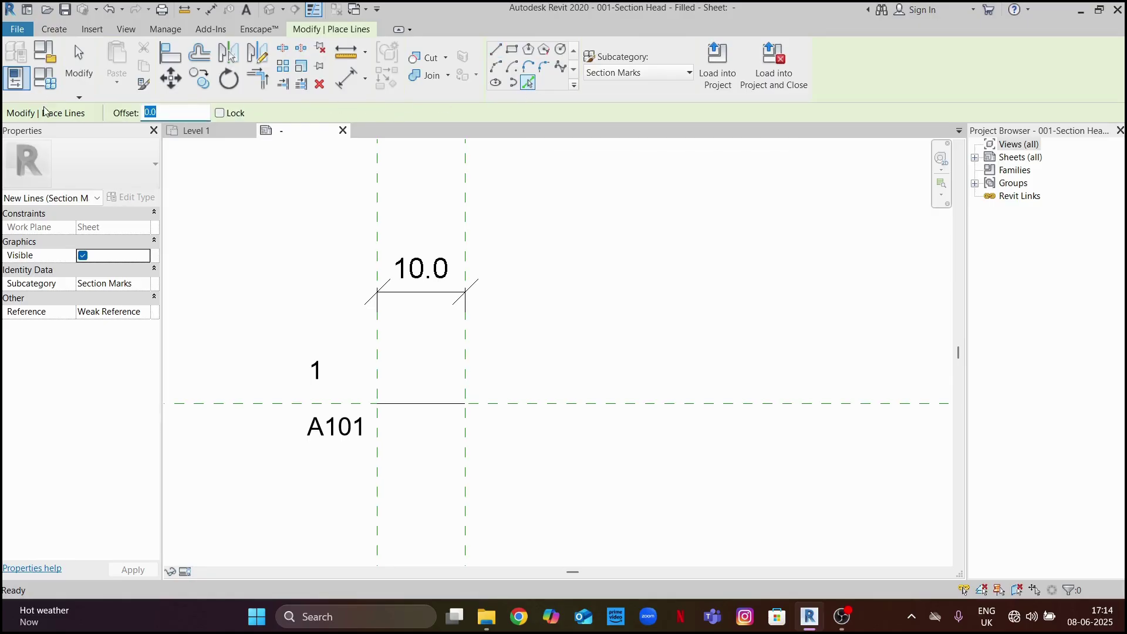
type("5")
left_click(433, 400)
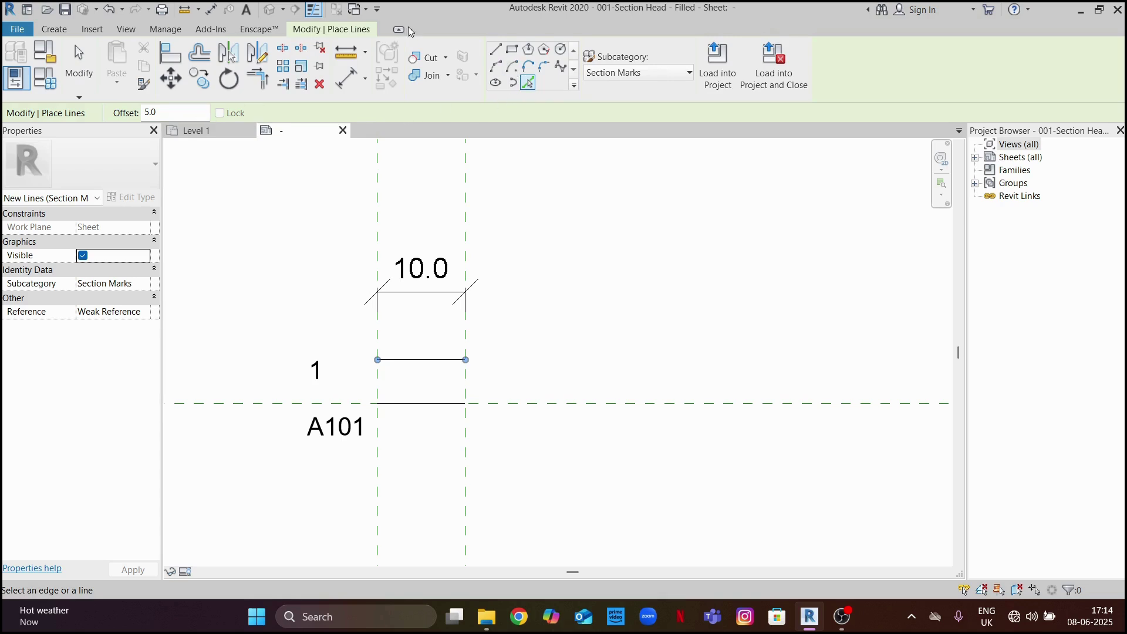
- With offset 0, draw two sloping lines from the baseline's ends to the midpoint of the offset line, forming a triangle
left_click(501, 50)
left_click_drag(201, 114, 170, 114)
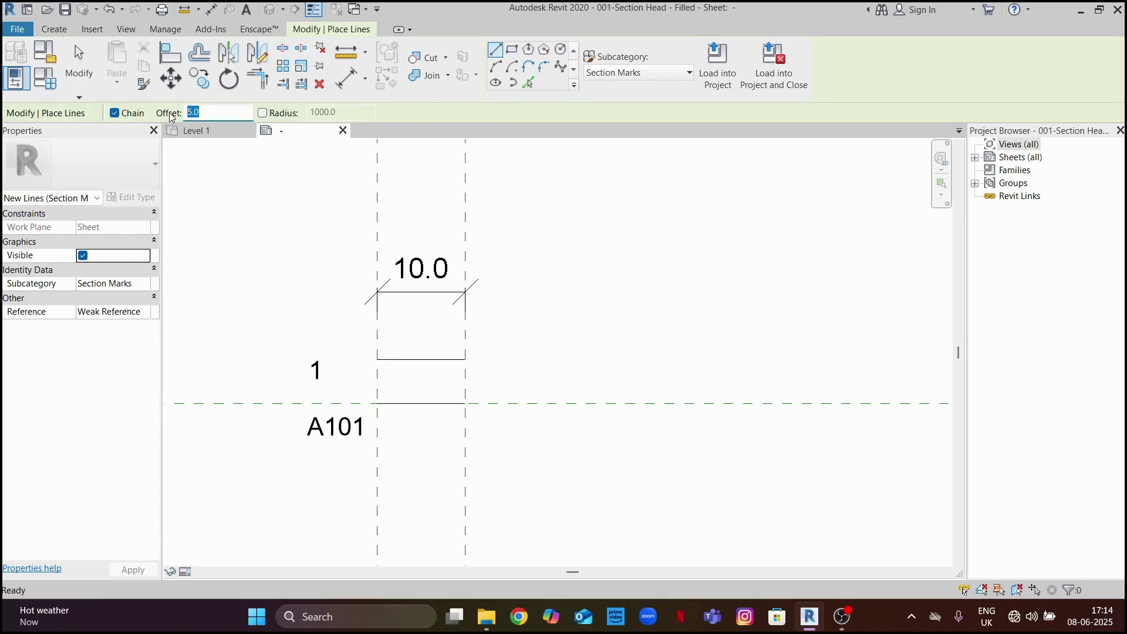
type("0")
left_click(377, 403)
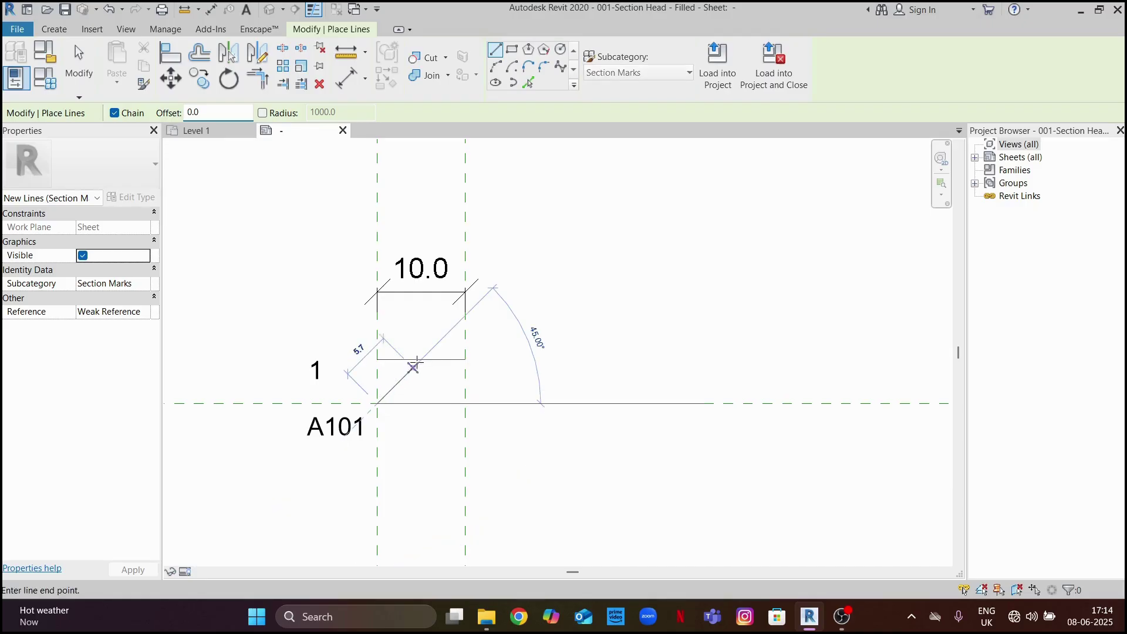
left_click(420, 360)
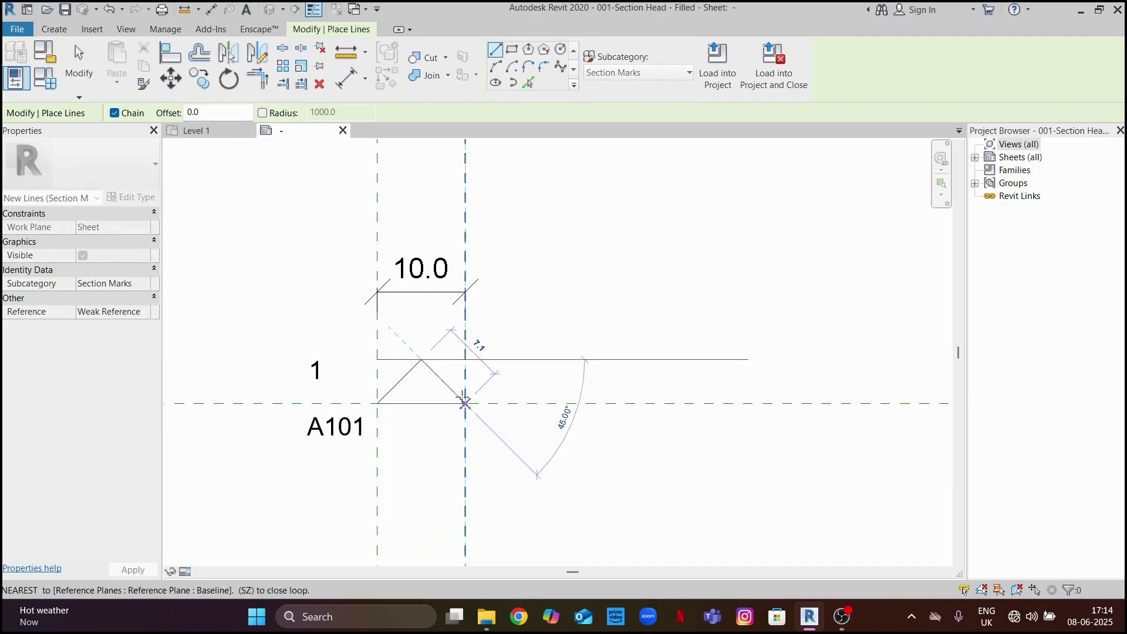
left_click(465, 403)
key("Escape")
key("Escape")
- Delete the helper line through the triangle's apex and the 10.0 dimension between the vertical reference planes
left_click(451, 359)
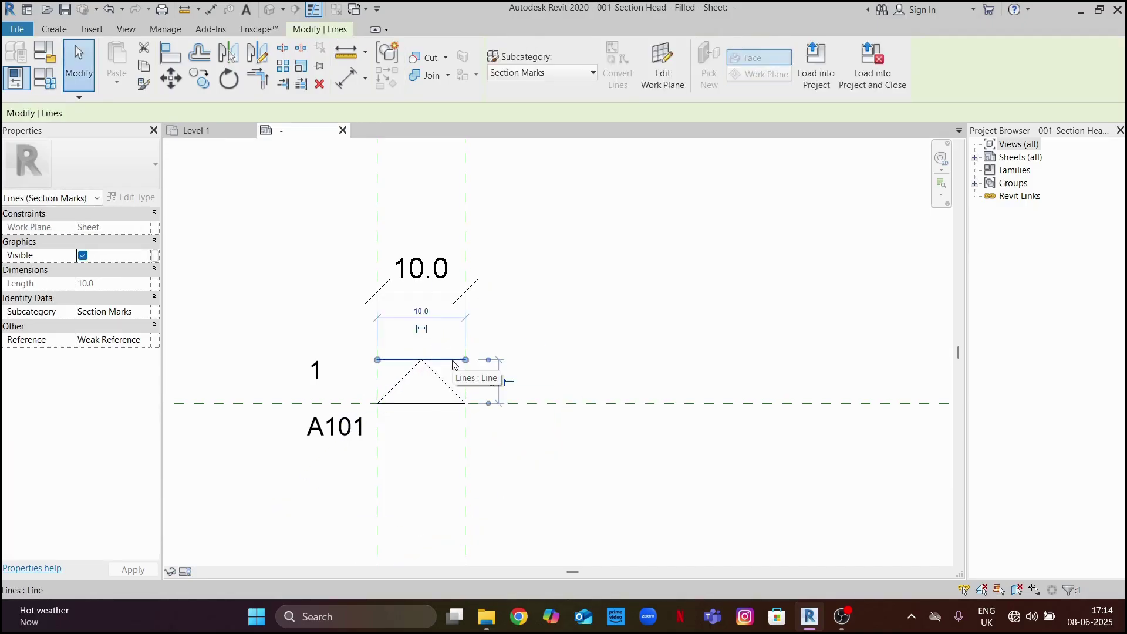
key("Delete")
scroll(407, 408, "up", 3)
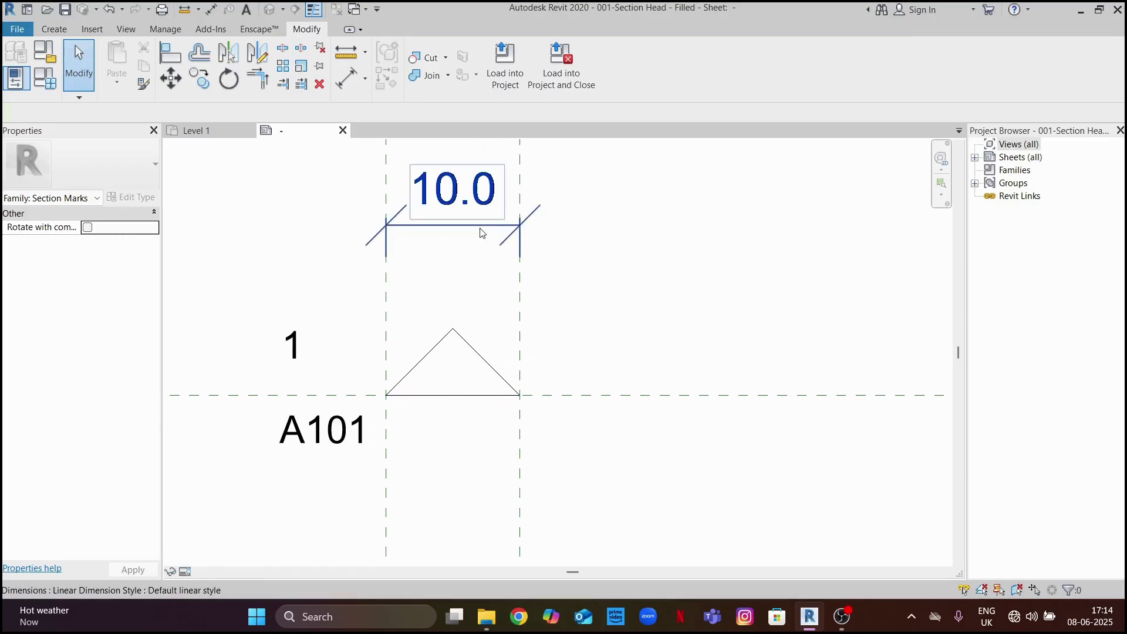
left_click(481, 228)
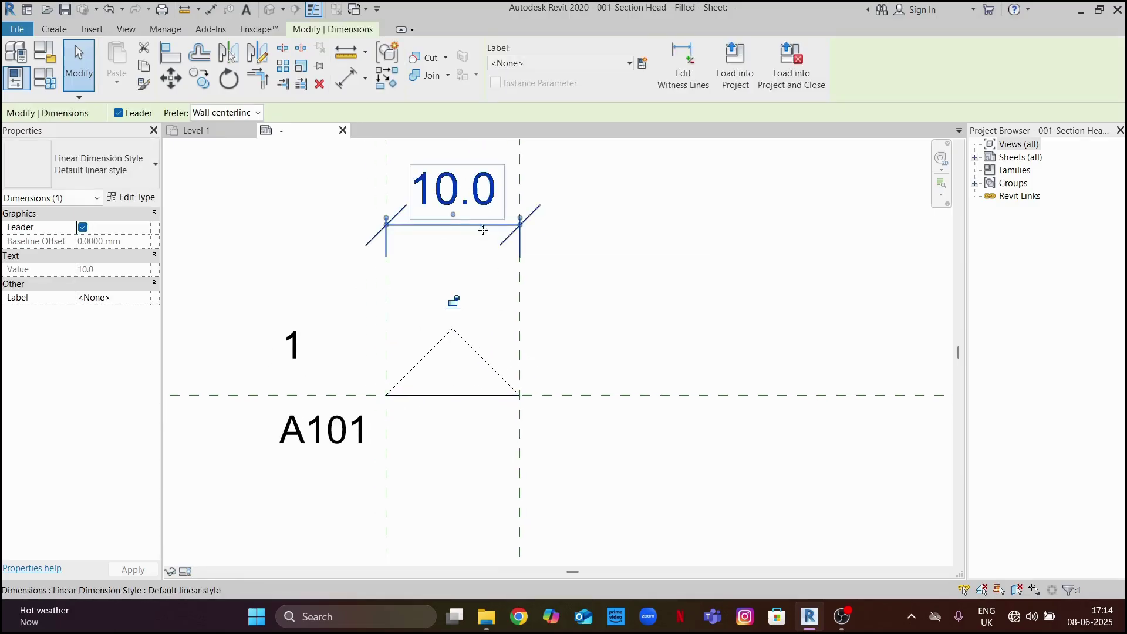
key("Delete")
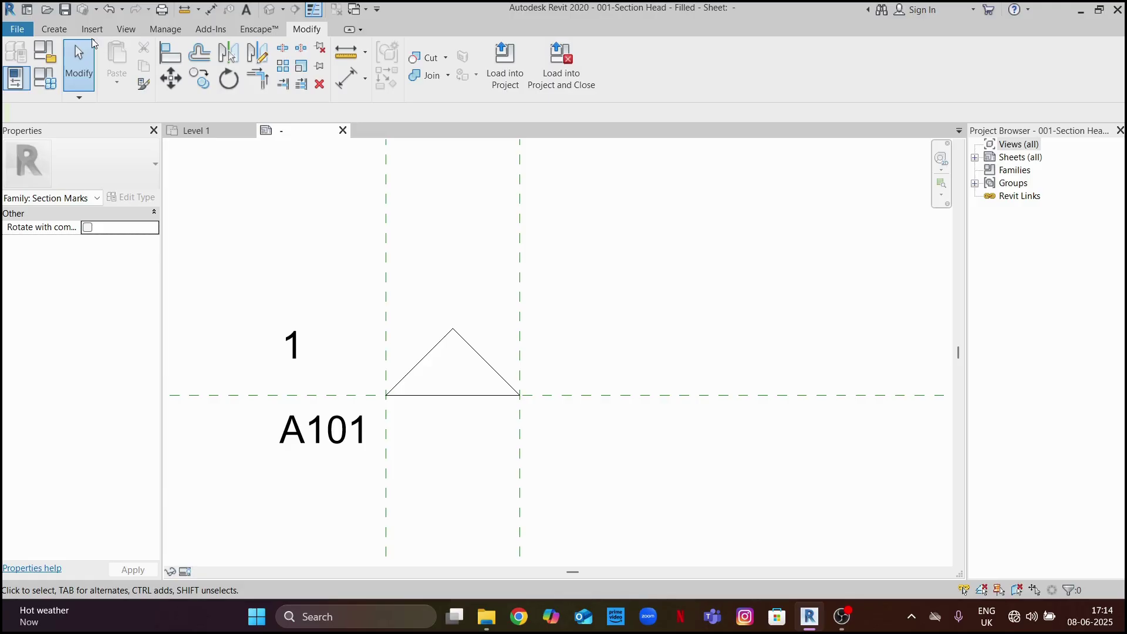
- Create a solid filled region bounded by the triangle's three picked lines
left_click(54, 28)
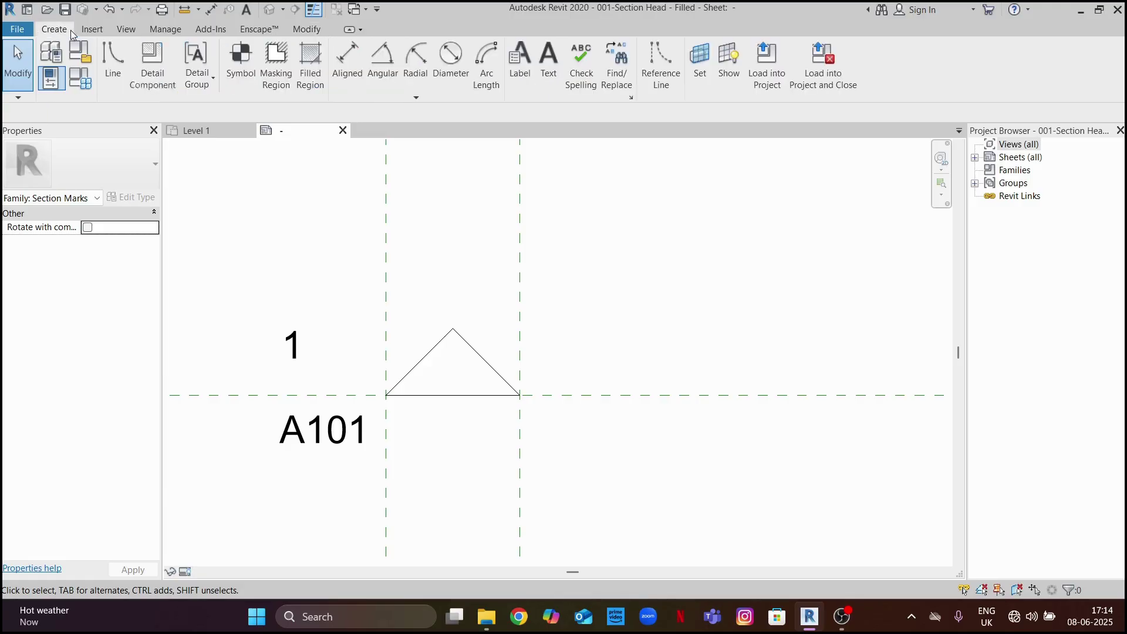
left_click(311, 68)
left_click(565, 87)
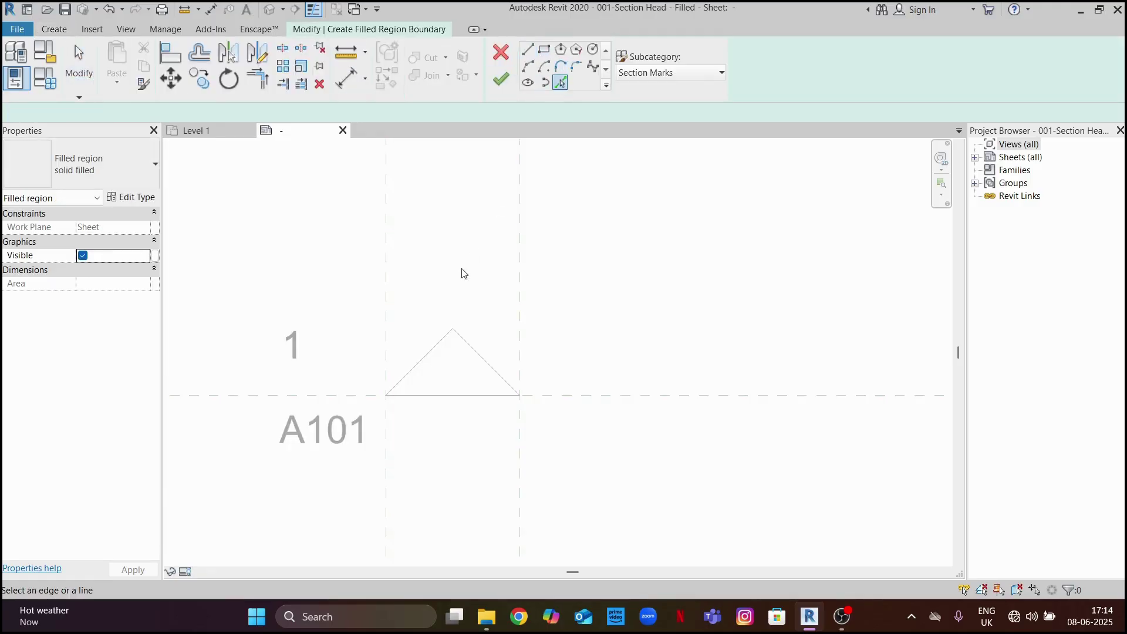
left_click(438, 345)
left_click(467, 346)
left_click(452, 404)
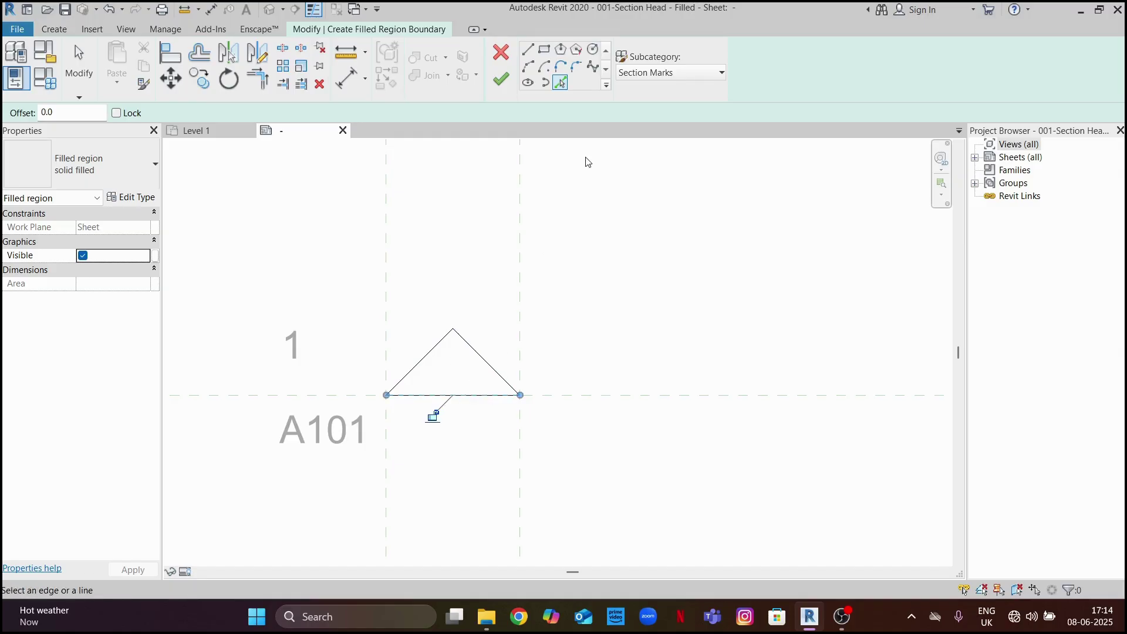
scroll(582, 283, "down", 2)
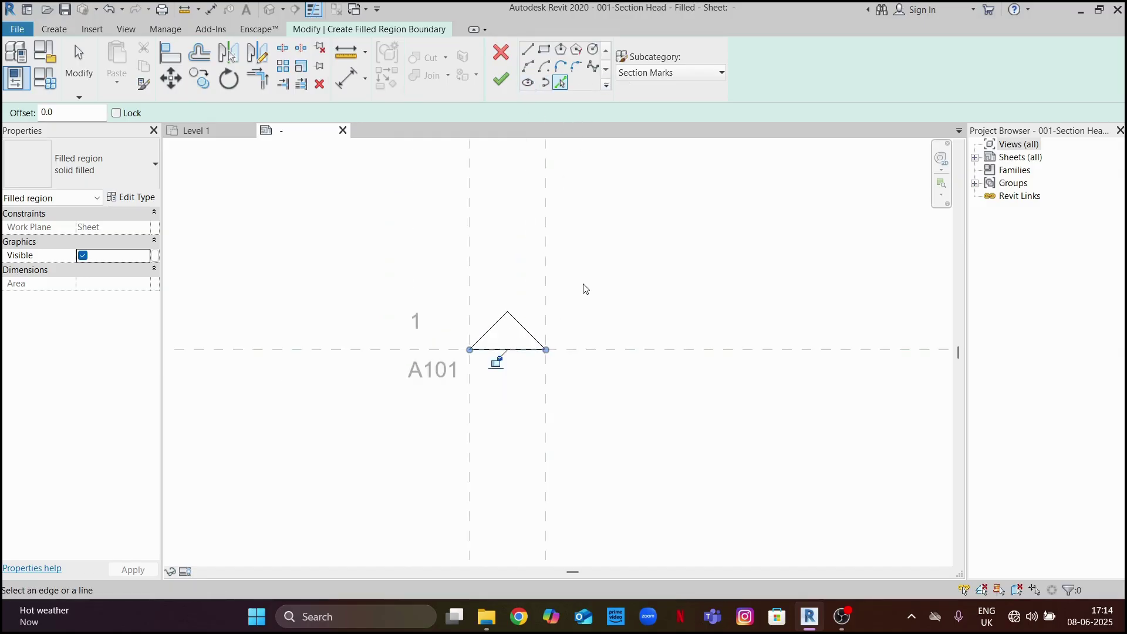
middle_click_drag(553, 348, 579, 319)
scroll(579, 320, "up", 1)
scroll(580, 315, "up", 2)
middle_click_drag(658, 224, 636, 263)
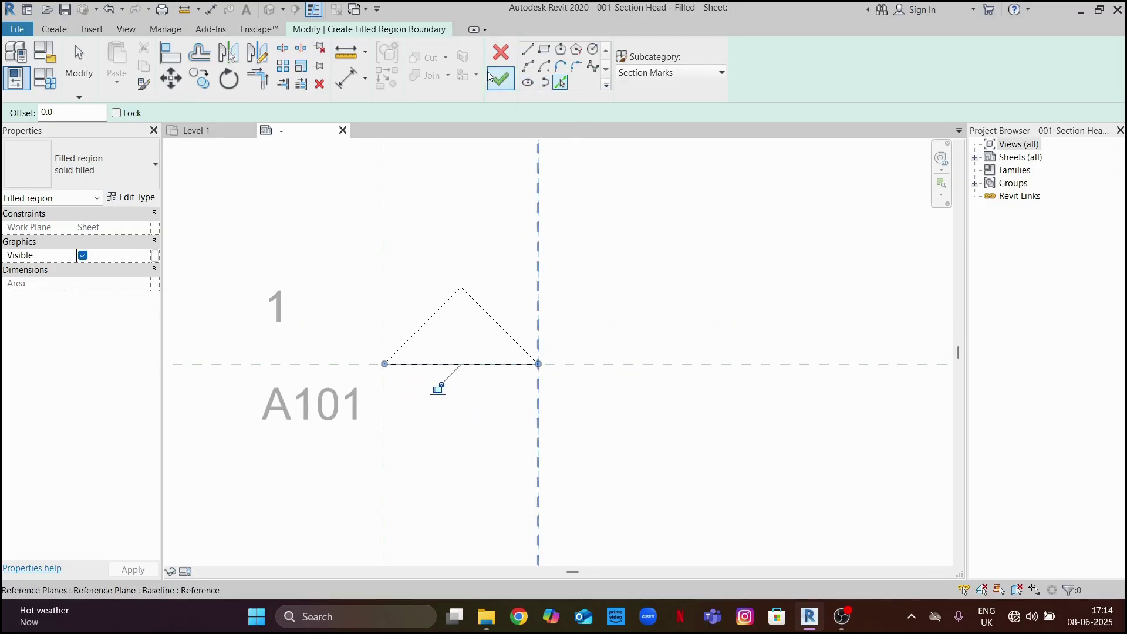
left_click(500, 80)
scroll(727, 302, "down", 2)
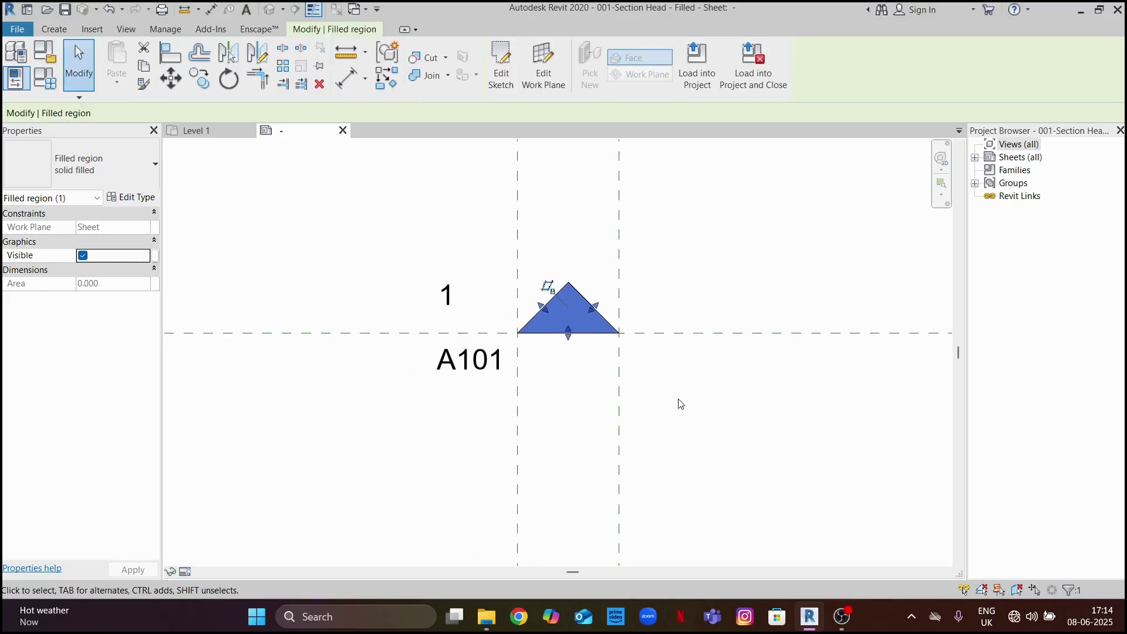
left_click(548, 355)
- Move the 1 label closer to the filled triangle, just outside the left vertical reference plane
scroll(548, 355, "up", 1)
scroll(548, 355, "up", 1)
left_click(414, 277)
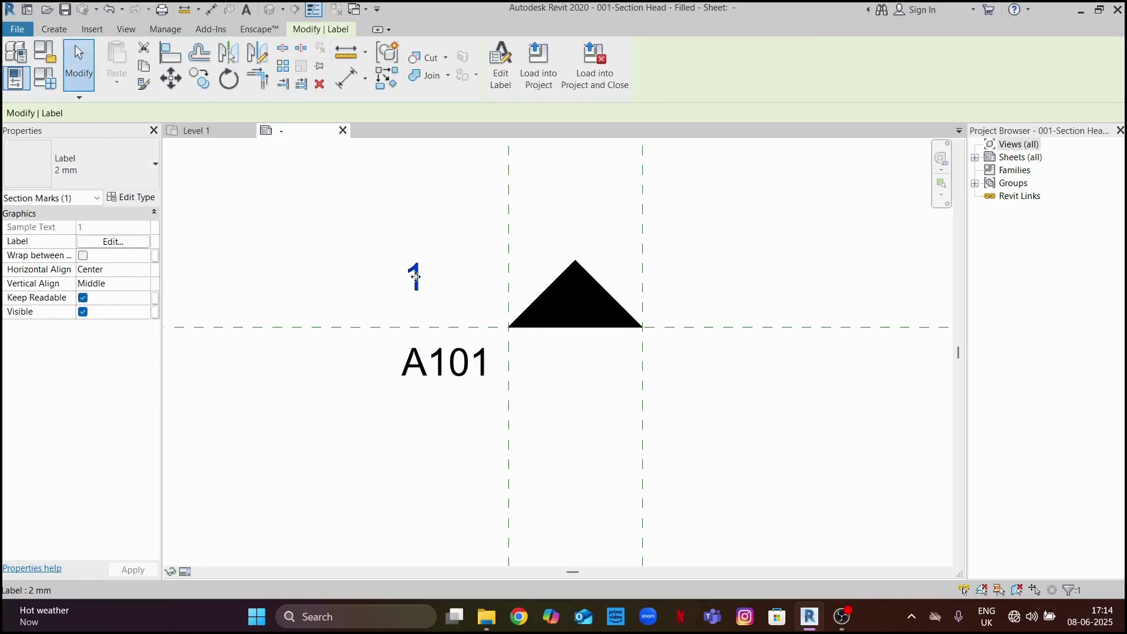
left_click_drag(414, 277, 481, 286)
- Duplicate the 1 label's type under the name 1.5
left_click(129, 198)
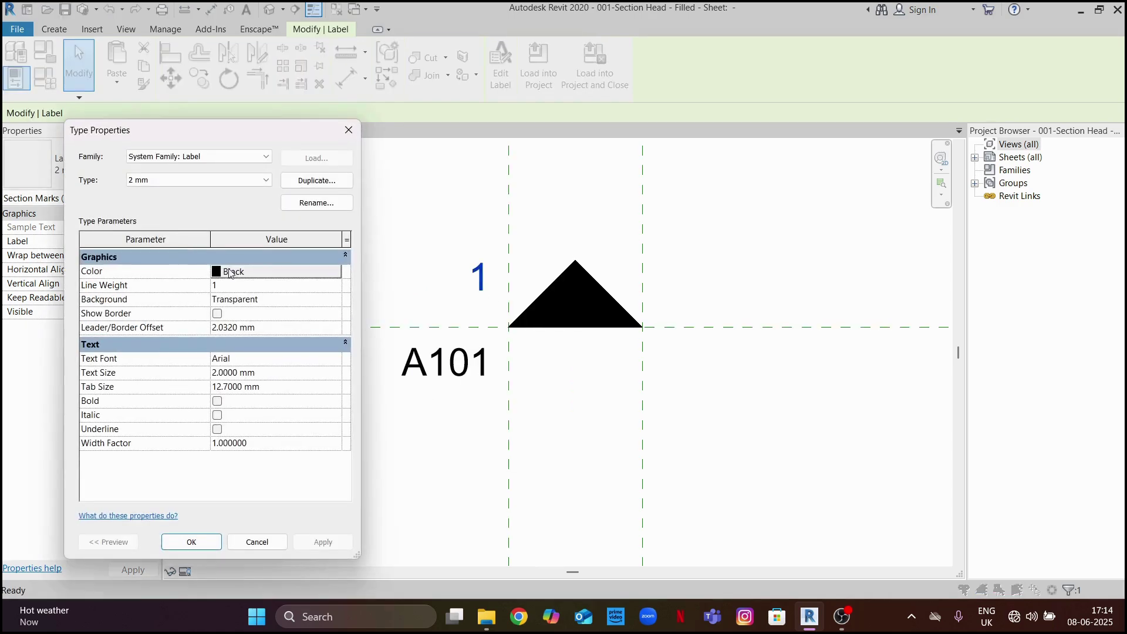
left_click(342, 185)
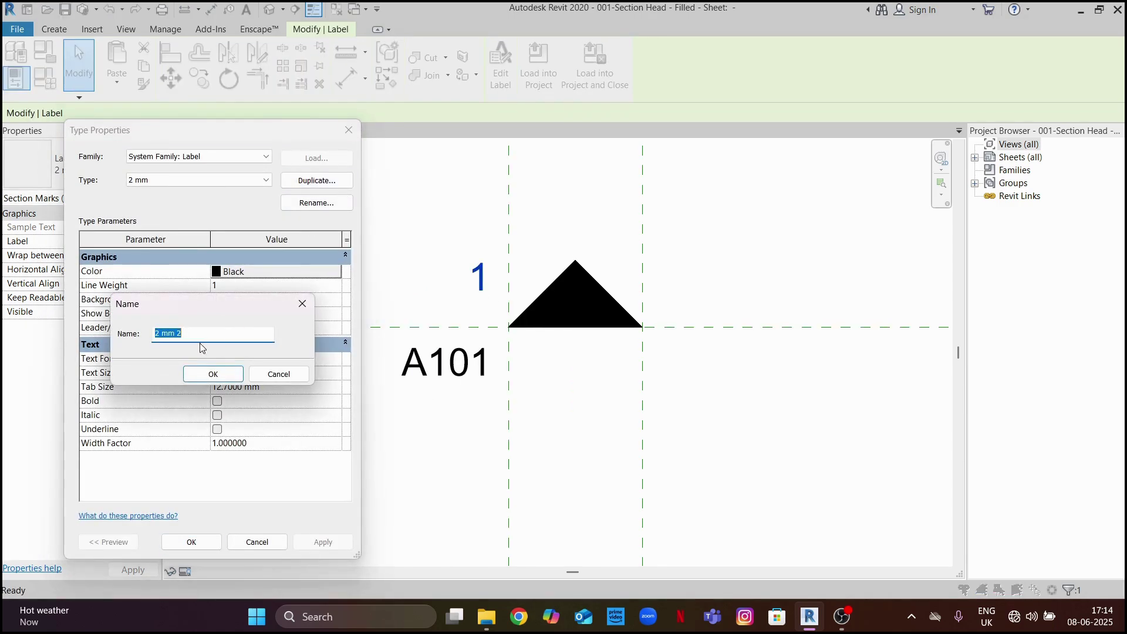
type("1.5")
left_click(220, 372)
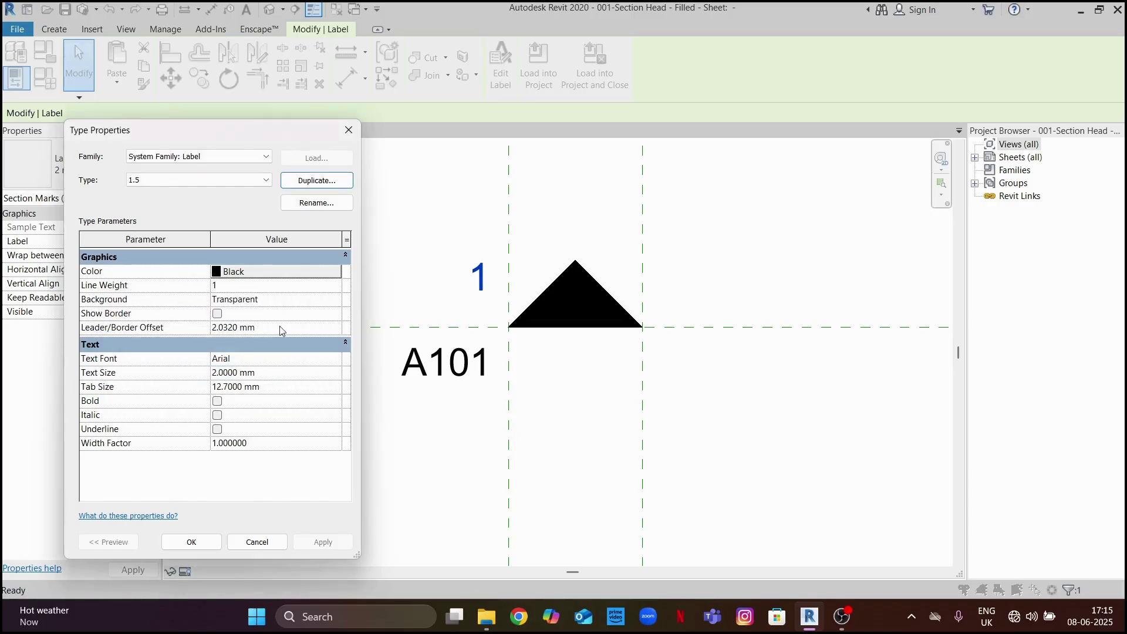
- Set the 1.5 label type's text size to 1.5 mm and its font to Times New Roman
left_click(284, 375)
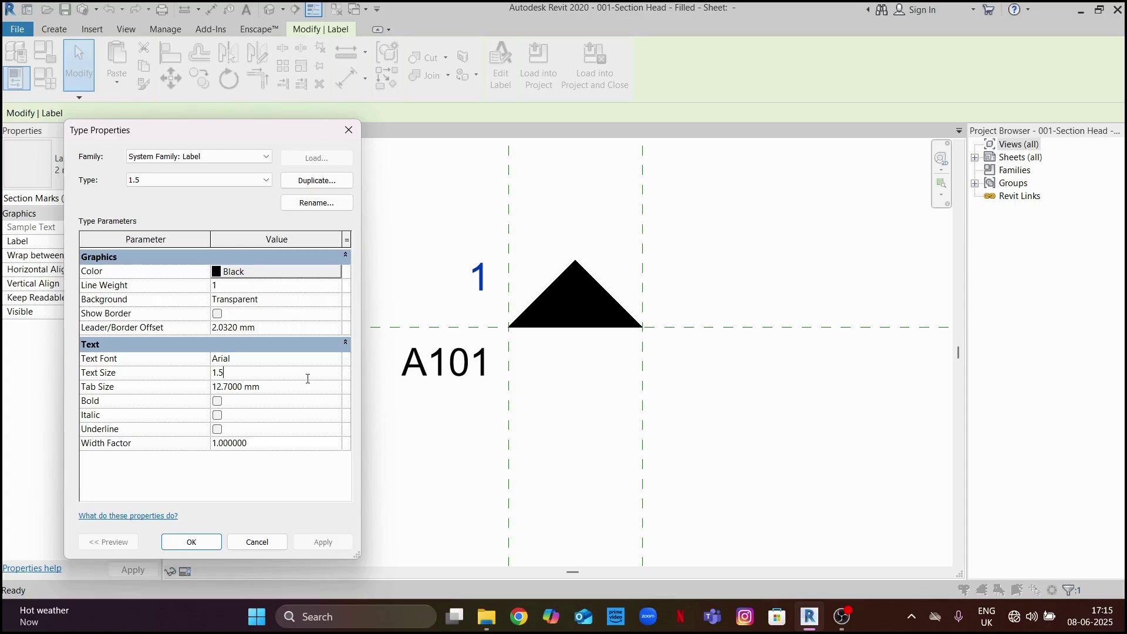
left_click(336, 359)
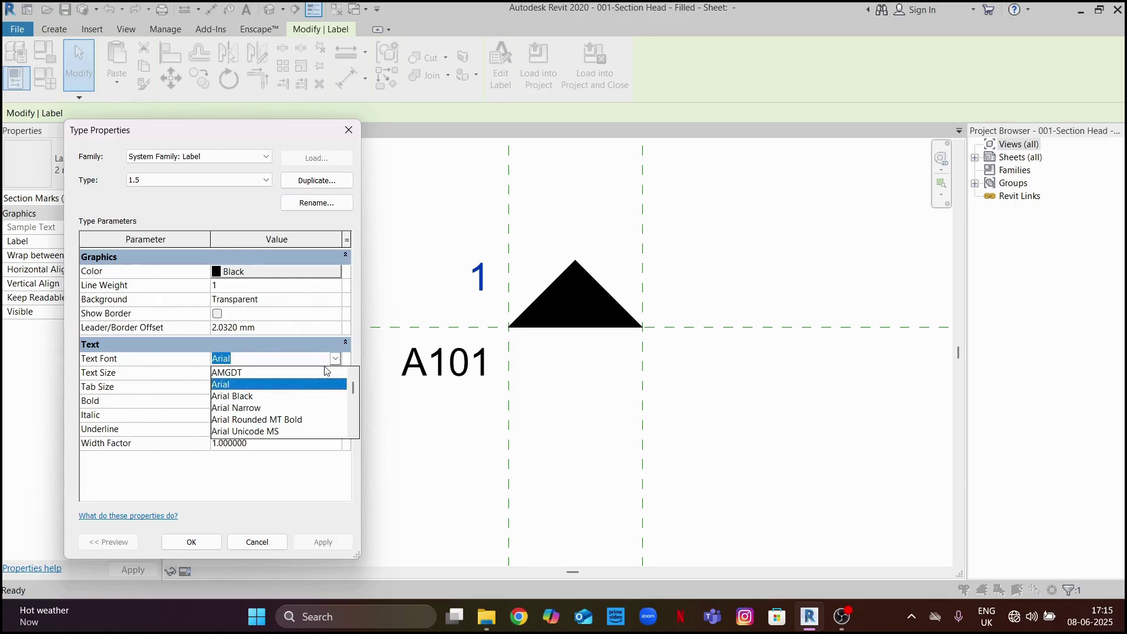
type("New")
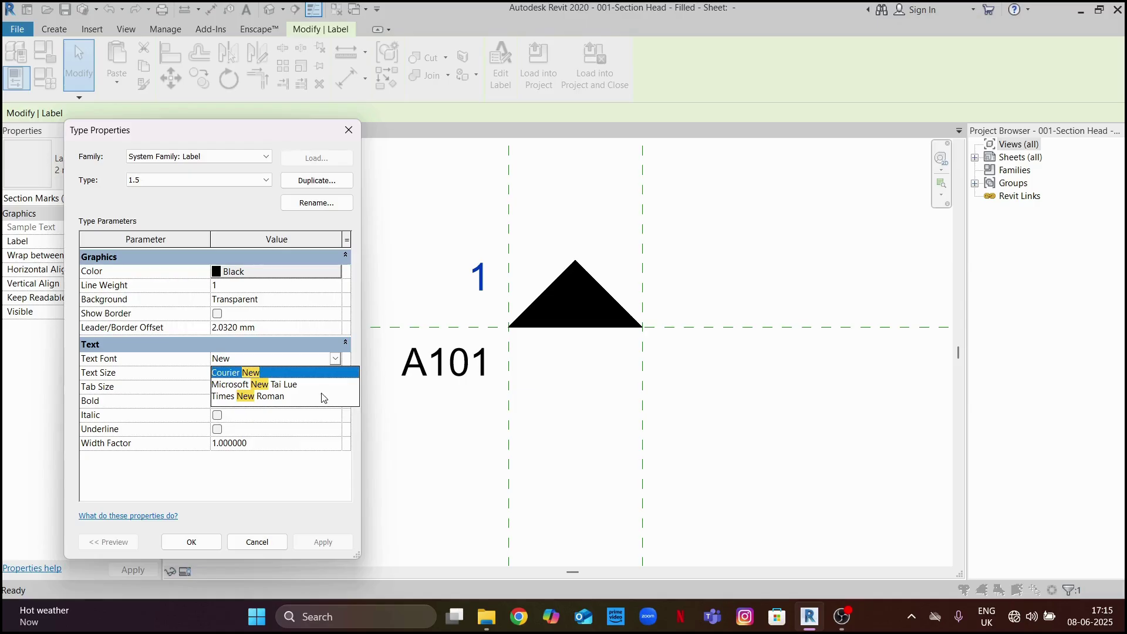
left_click(279, 396)
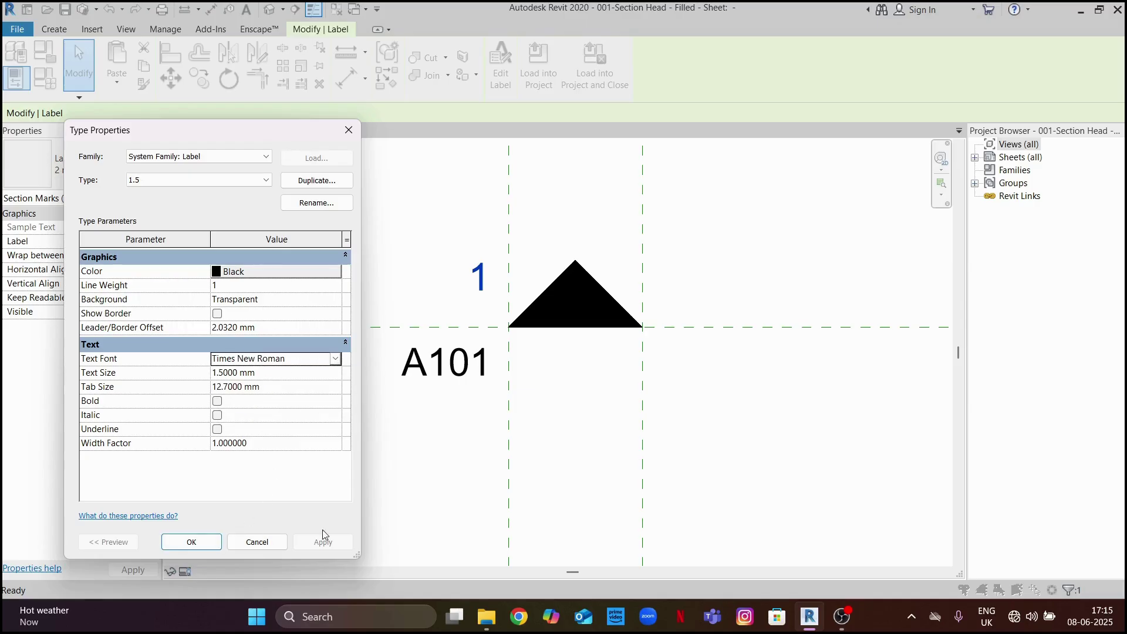
left_click(191, 542)
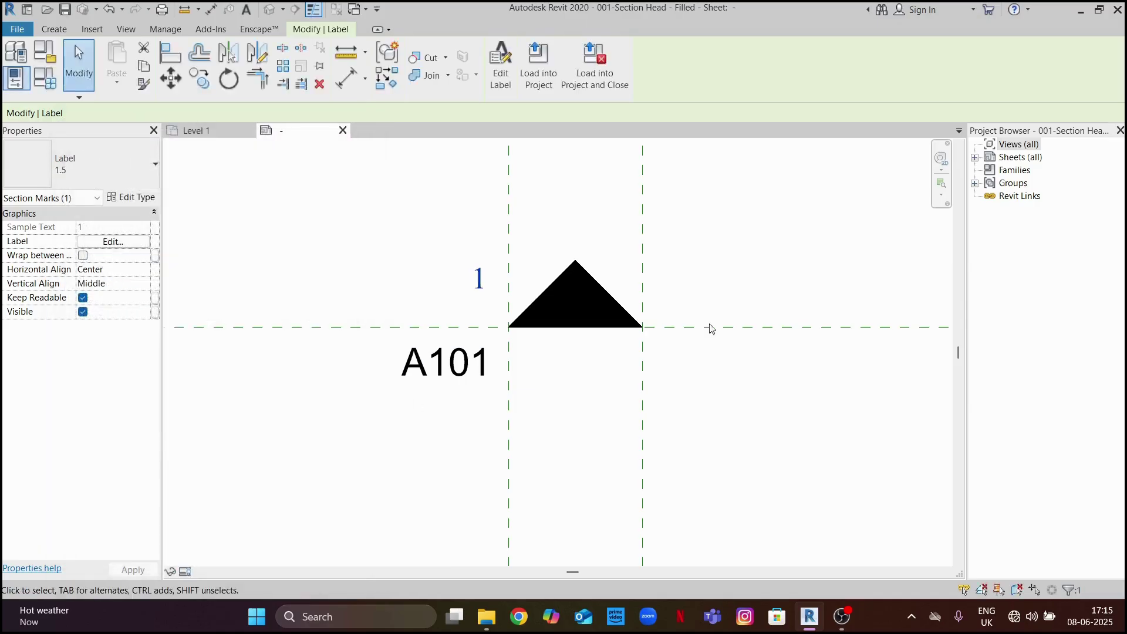
left_click(548, 364)
- Change the A101 label to the 1.5 label type
left_click(478, 279)
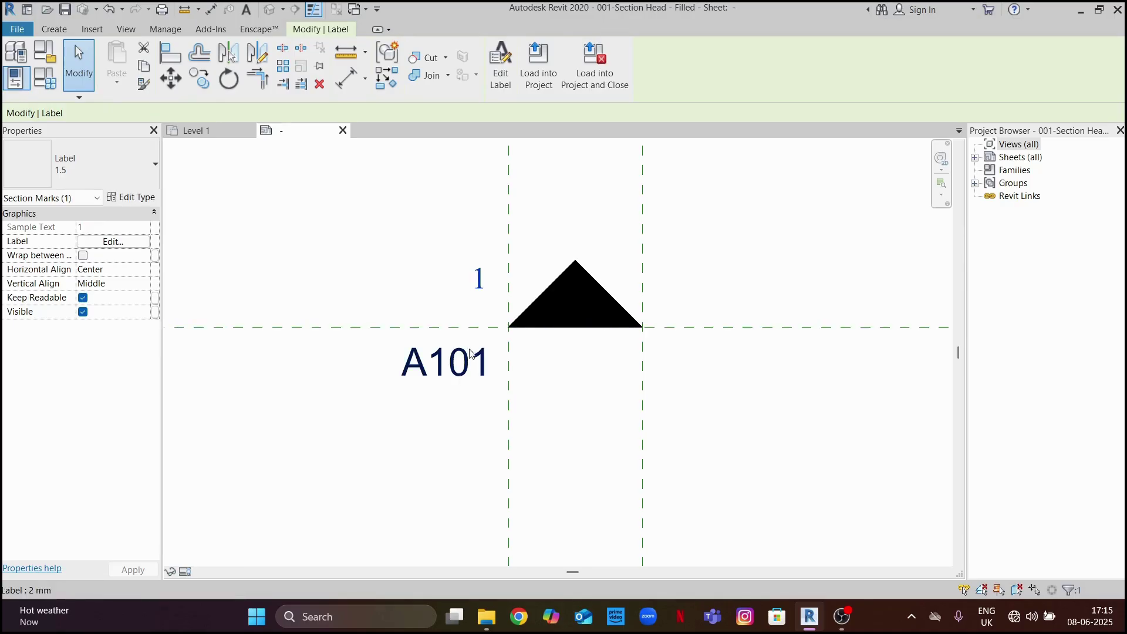
left_click(470, 352)
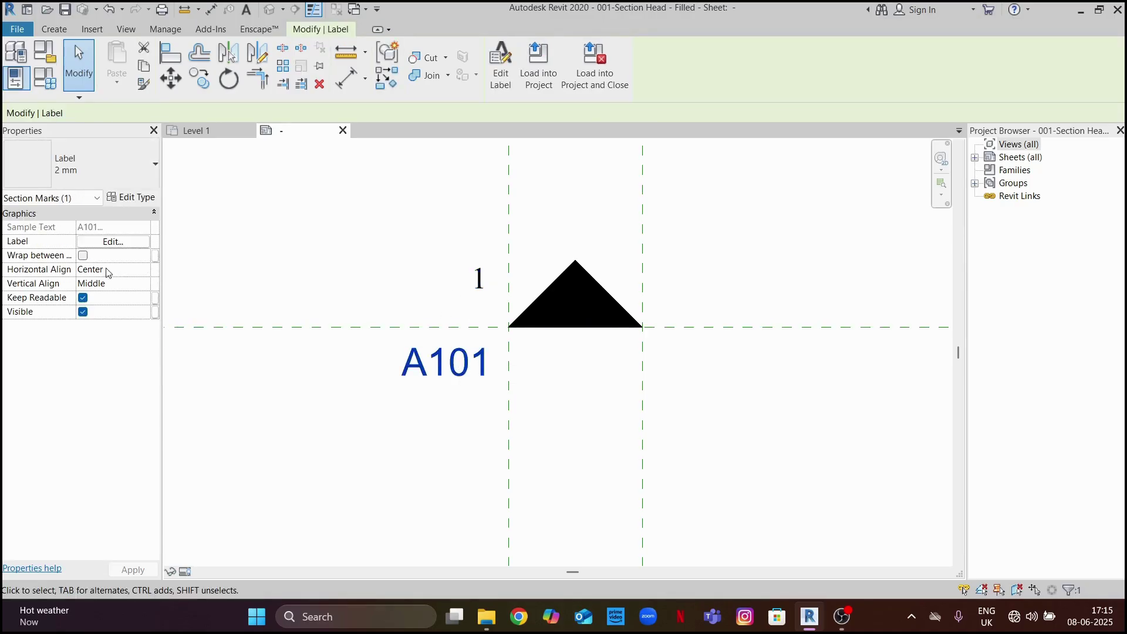
left_click(141, 182)
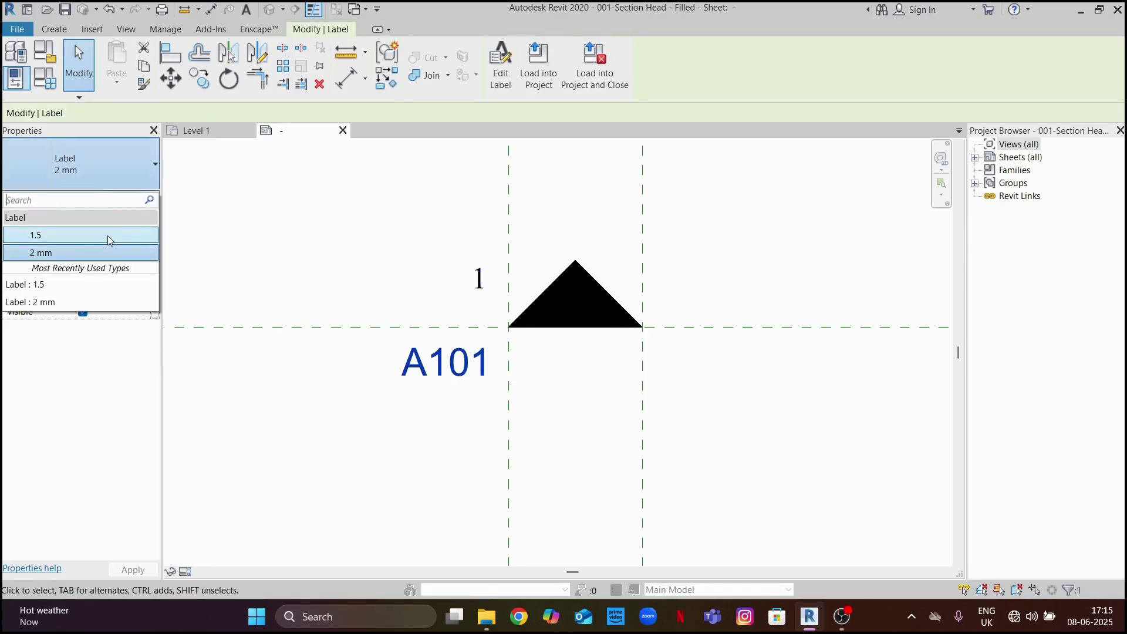
left_click(107, 235)
left_click(540, 405)
- Move the A101 label directly under the left part of the triangle's base and the 1 label beside its left slope
left_click(441, 364)
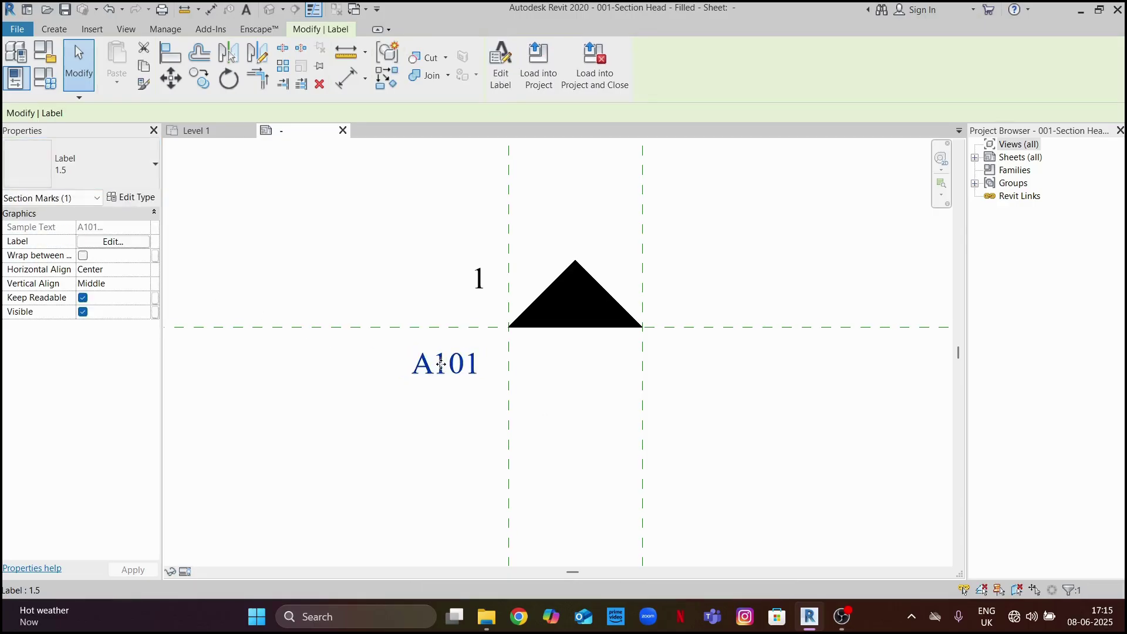
left_click_drag(441, 364, 535, 349)
left_click(478, 280)
left_click_drag(478, 281, 532, 280)
left_click(757, 407)
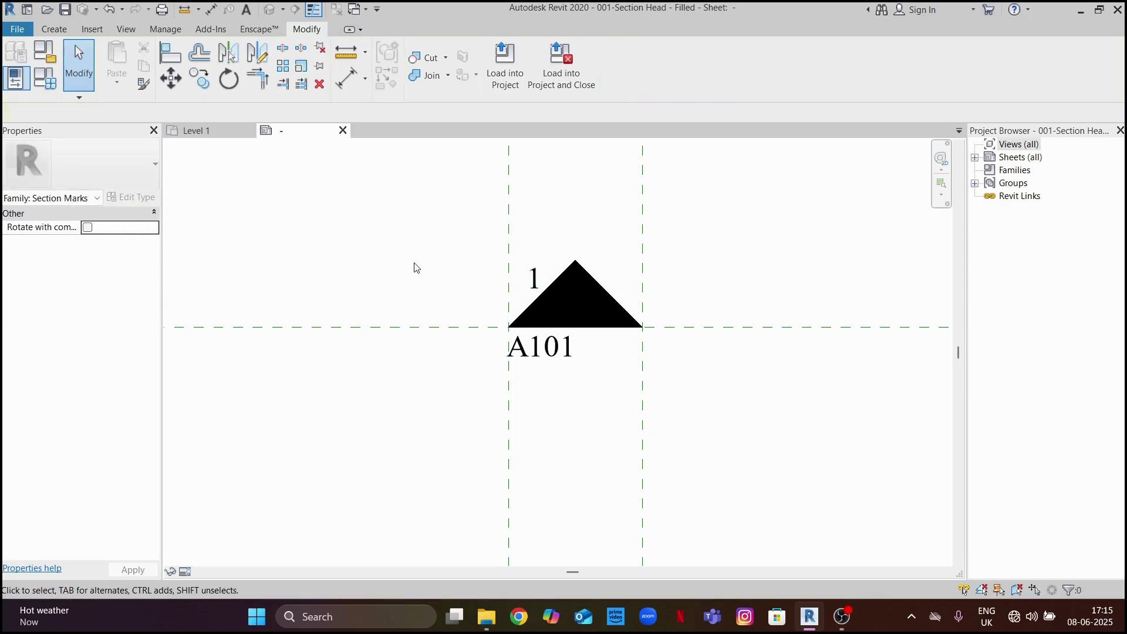
- Nudge the 1 label slightly outward, farther from the triangle's left slope
scroll(435, 252, "down", 3)
scroll(447, 251, "down", 1)
scroll(459, 230, "up", 3)
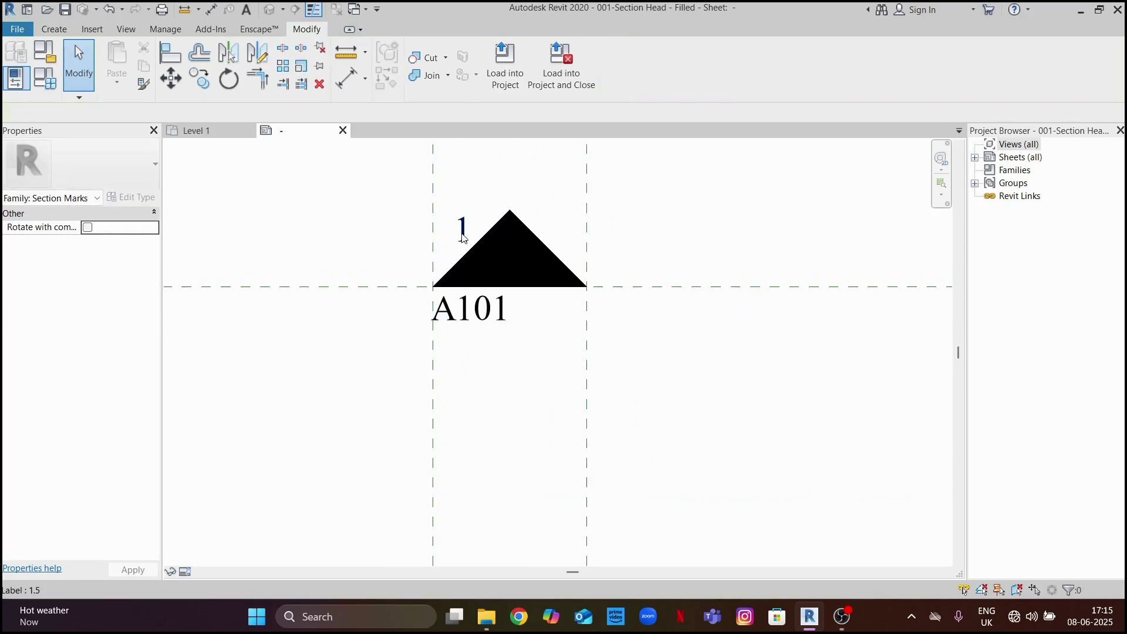
left_click(459, 229)
scroll(695, 341, "up", 2)
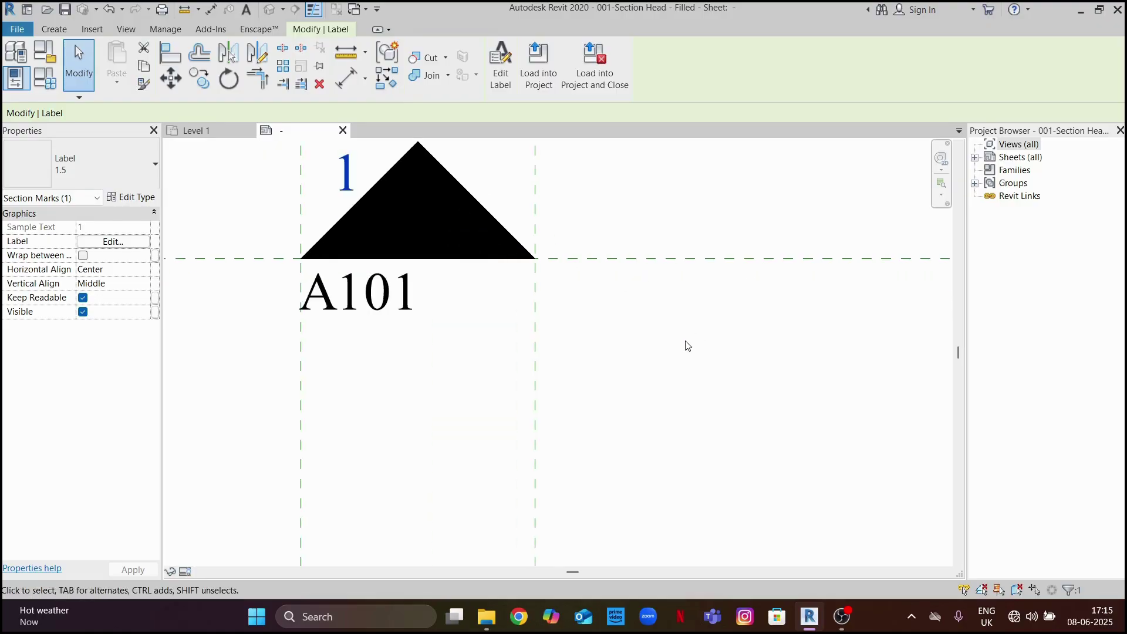
left_click(685, 345)
scroll(558, 320, "down", 4)
scroll(589, 317, "up", 3)
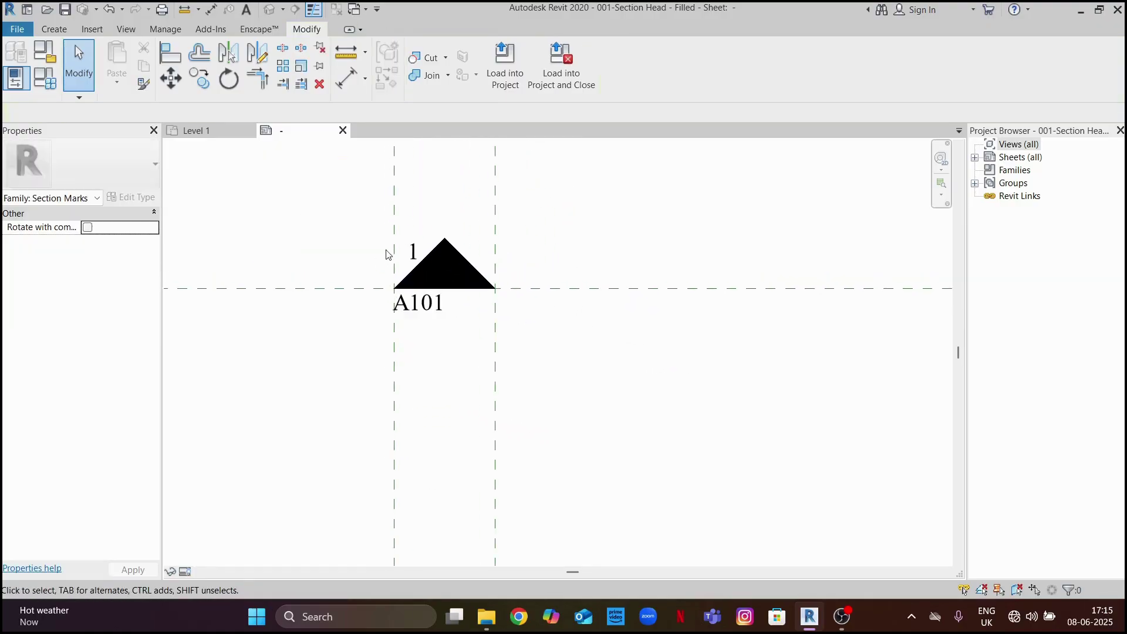
left_click(414, 250)
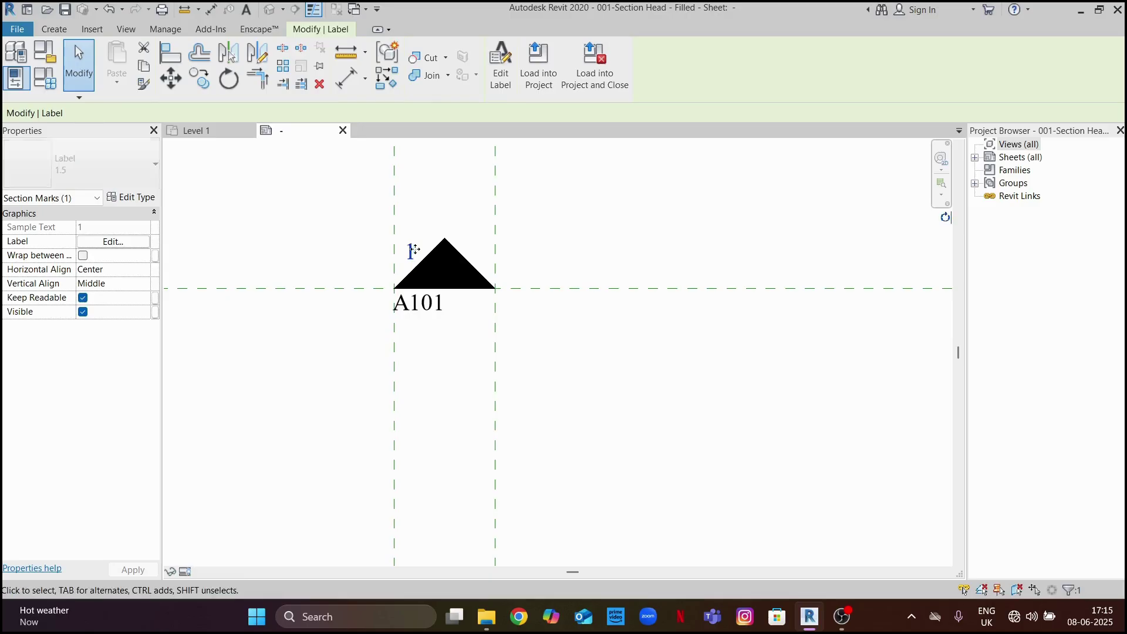
left_click(675, 346)
- Load the edited section head family into the floor plan project
scroll(403, 205, "down", 1)
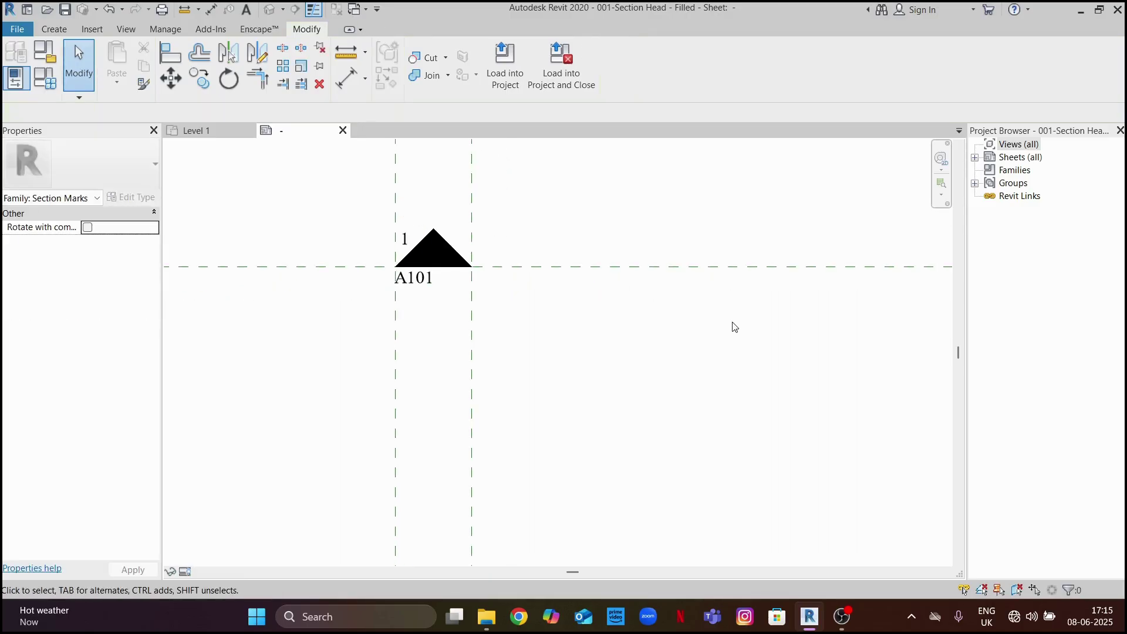
middle_click_drag(732, 327, 588, 320)
scroll(583, 319, "down", 1)
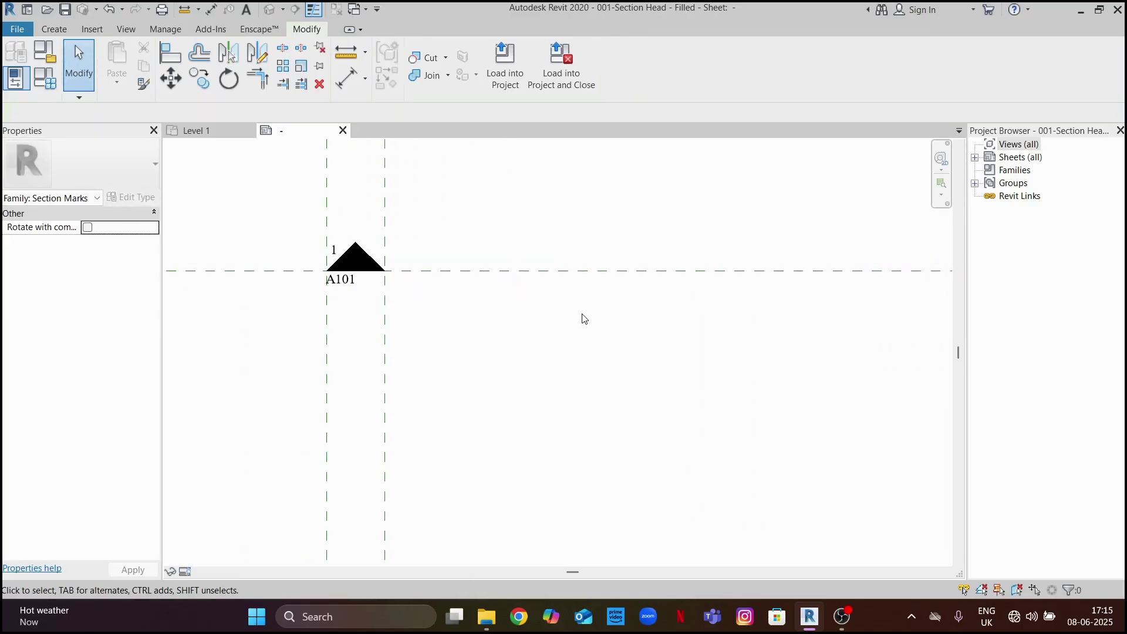
middle_click_drag(498, 325, 775, 380)
scroll(757, 370, "up", 1)
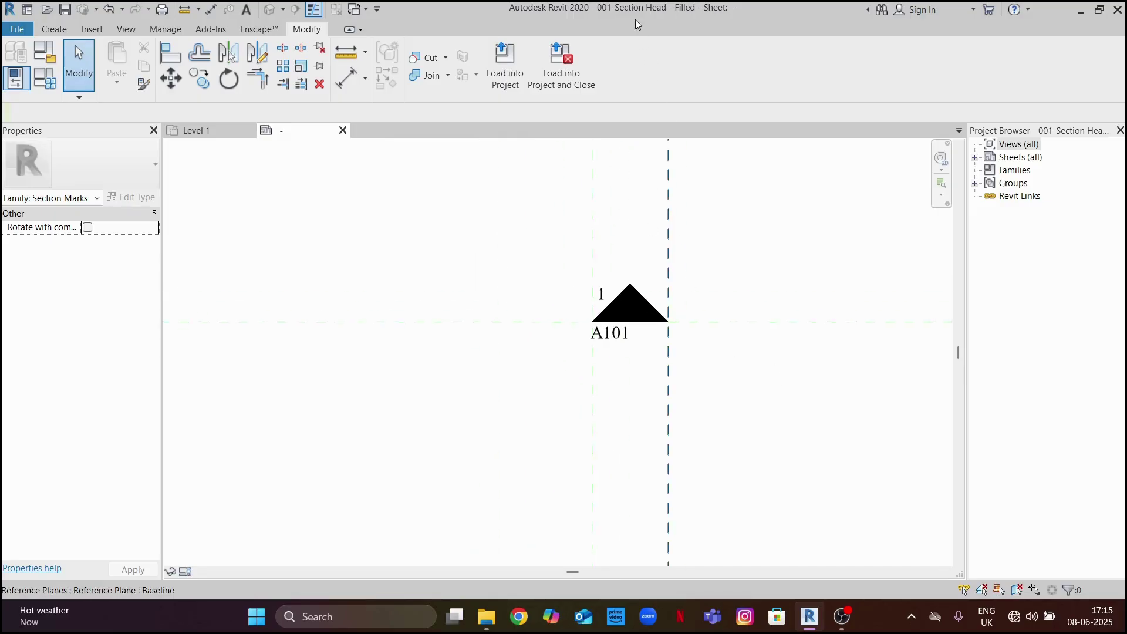
middle_click_drag(772, 276, 606, 269)
left_click(504, 66)
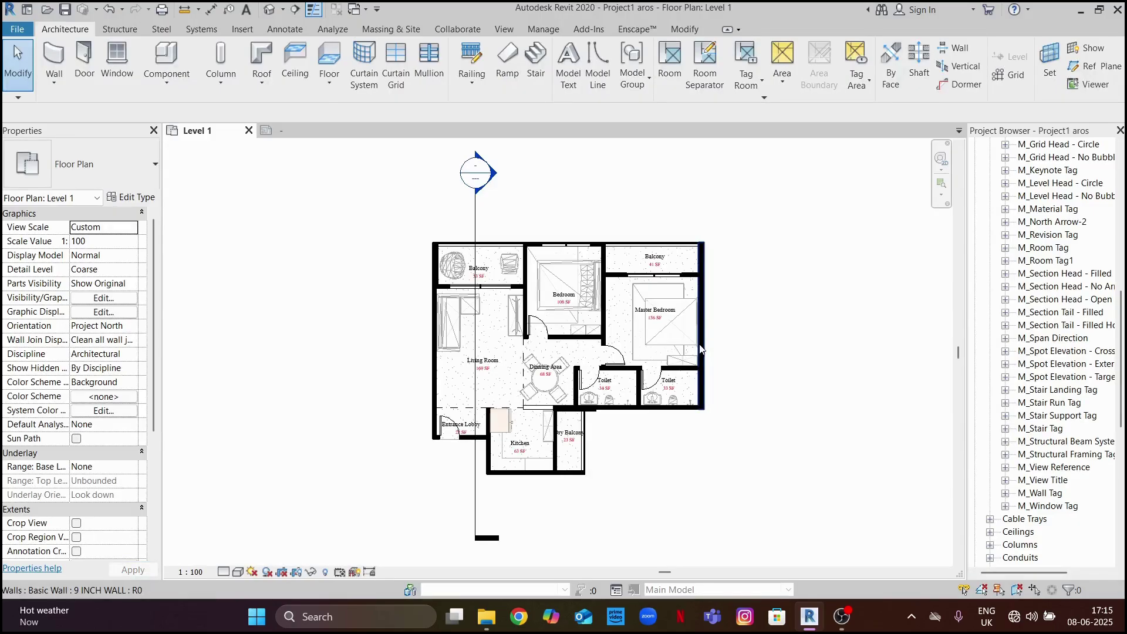
- Set the section head of the building section's tag type to 001-Section Head - Filled and apply the change
left_click(477, 219)
left_click(136, 198)
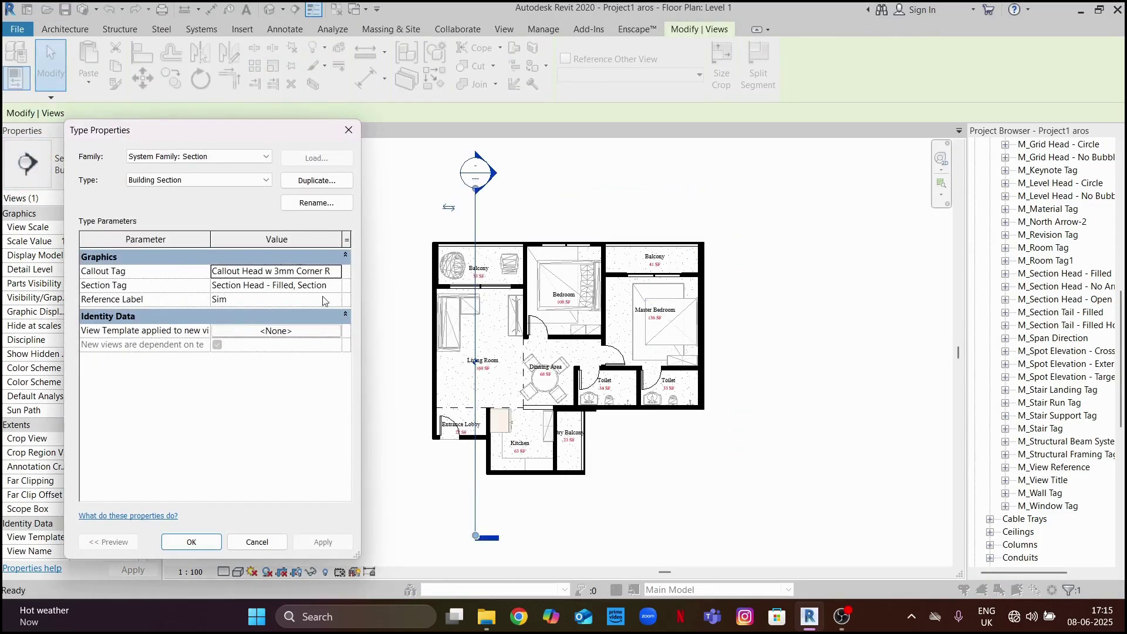
left_click(338, 286)
left_click(339, 286)
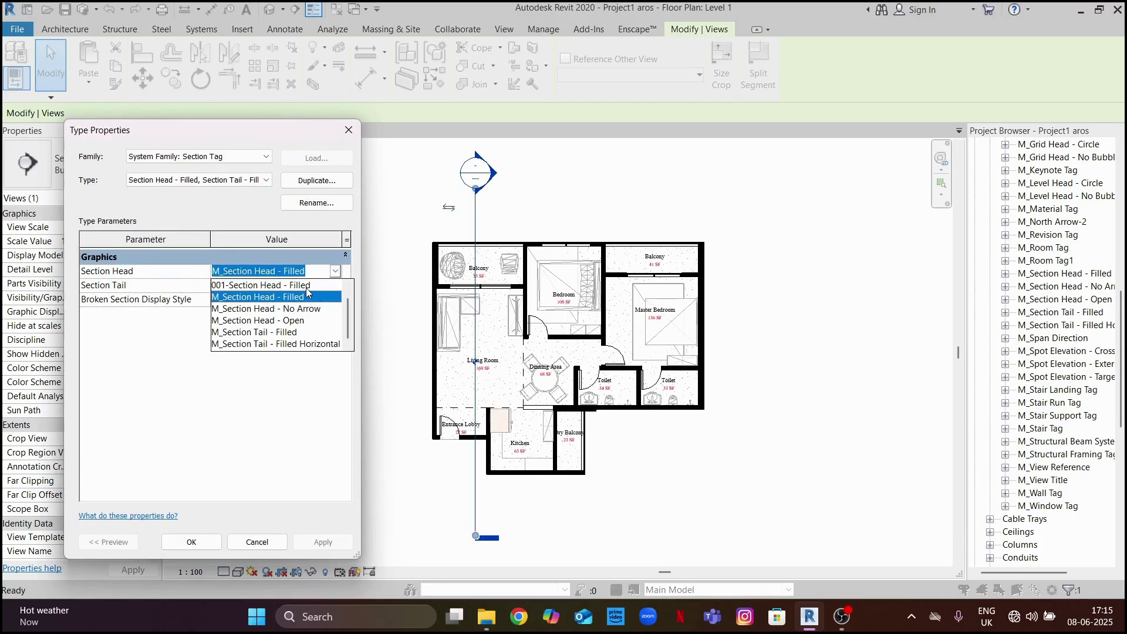
left_click(303, 285)
left_click(192, 543)
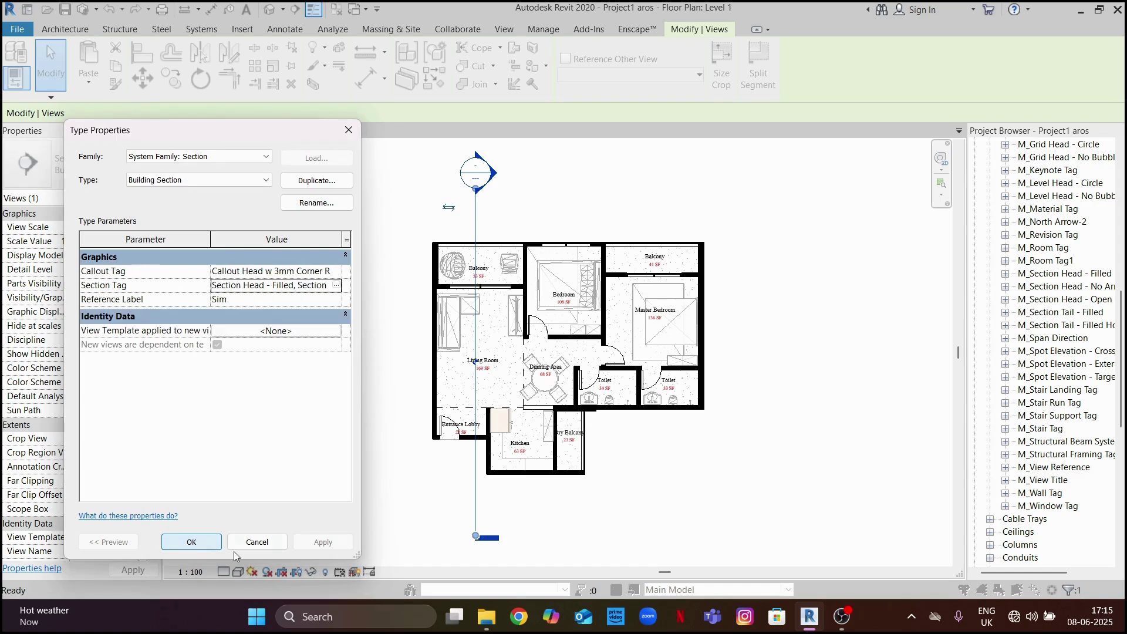
left_click(312, 544)
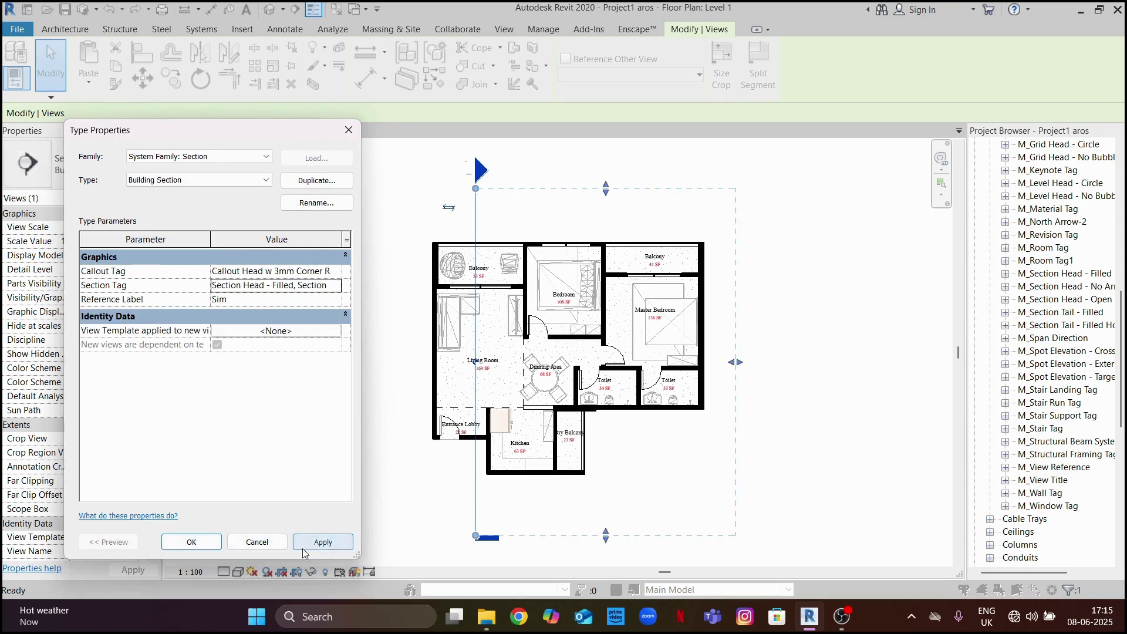
left_click(192, 542)
left_click(319, 387)
- Open sheet A101 and place the Section 1 view near the sheet's upper left corner
scroll(470, 158, "up", 5)
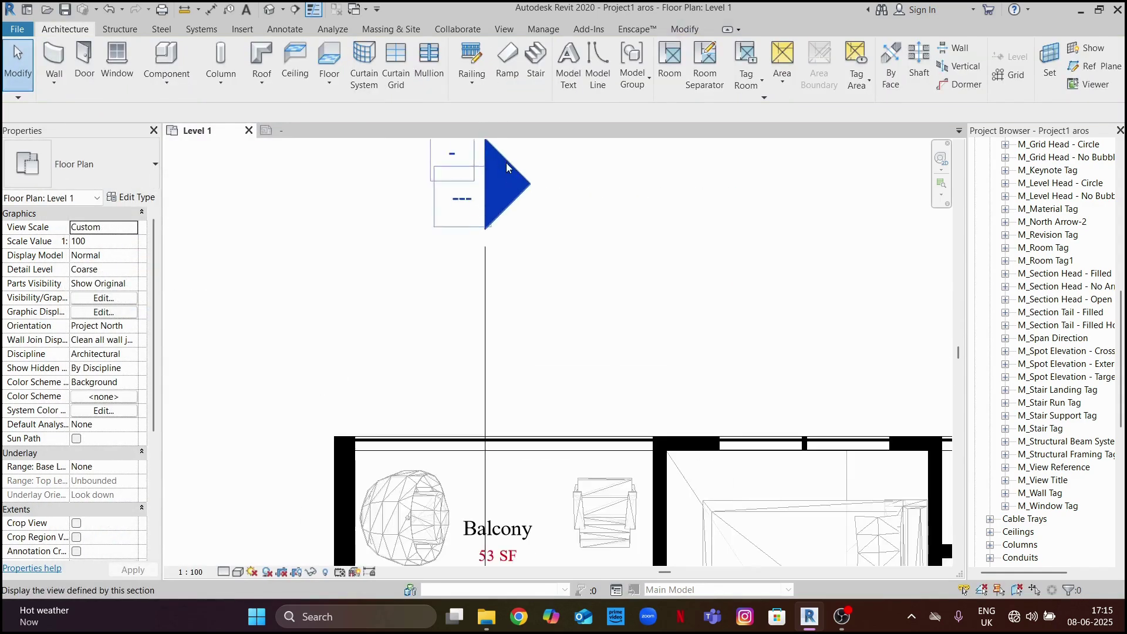
scroll(505, 293, "down", 3)
scroll(387, 258, "up", 3)
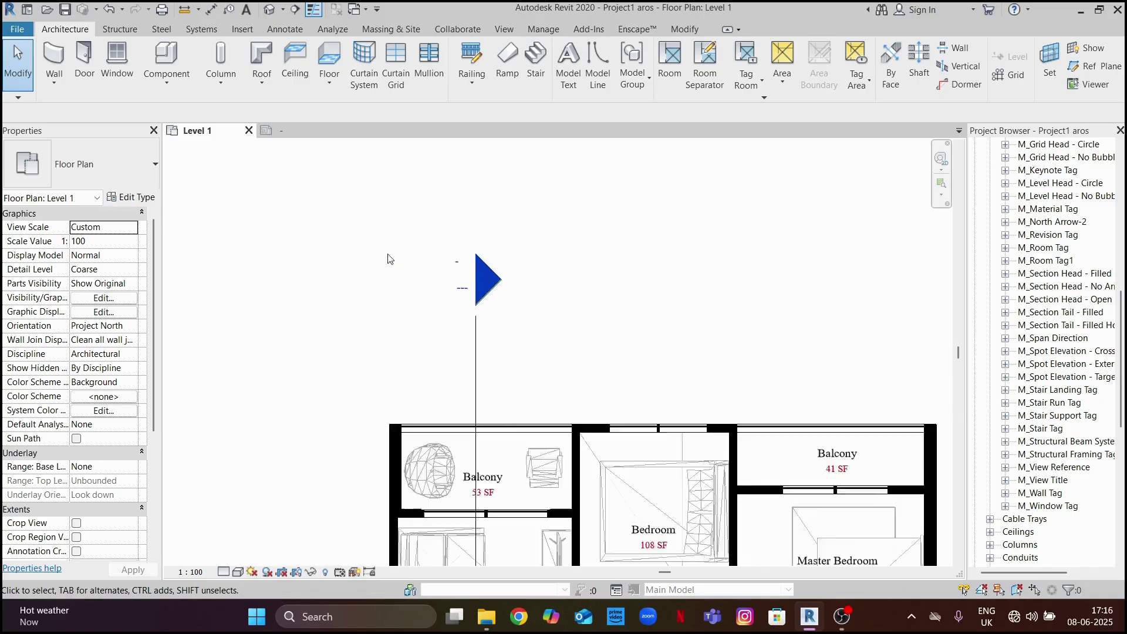
scroll(339, 244, "down", 5)
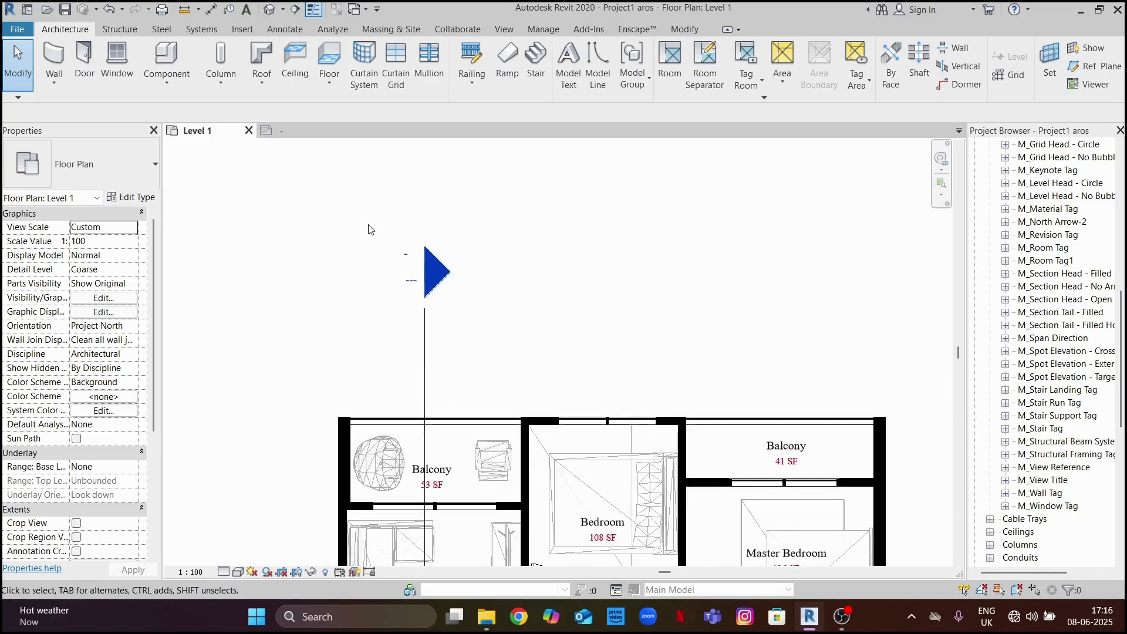
scroll(1042, 291, "up", 2)
scroll(1043, 291, "up", 8)
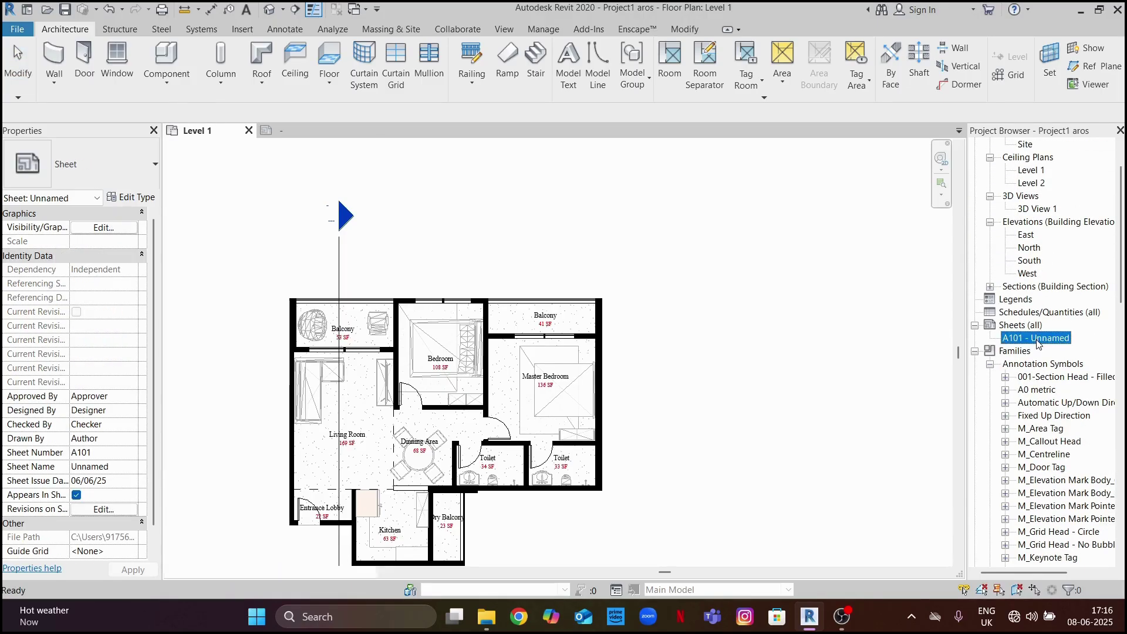
double_click(1037, 338)
left_click(990, 287)
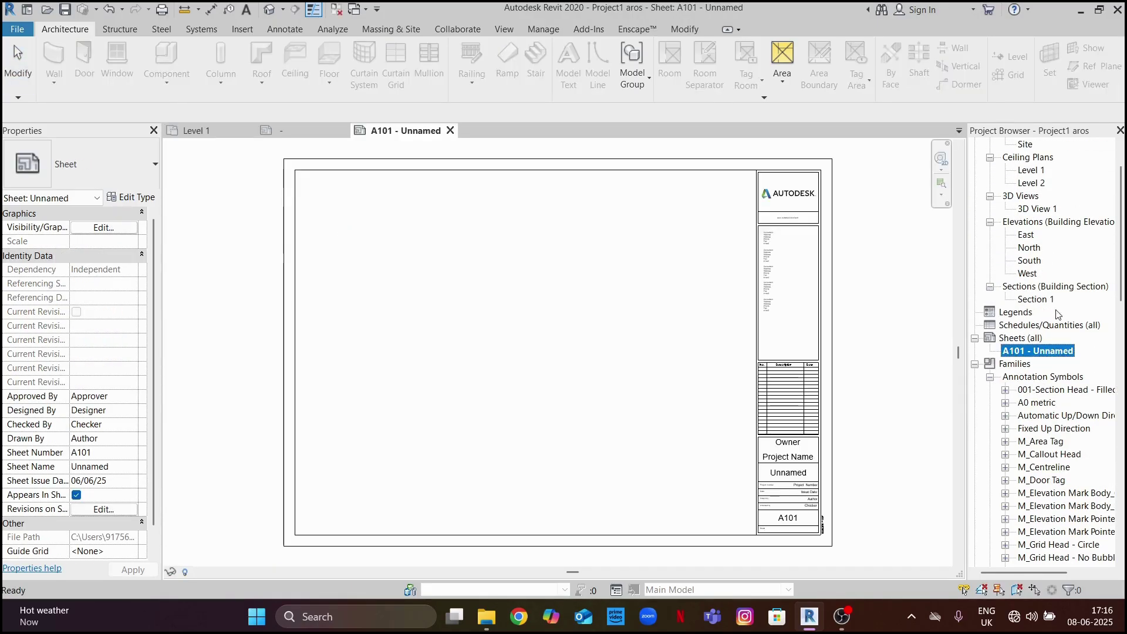
left_click(1044, 300)
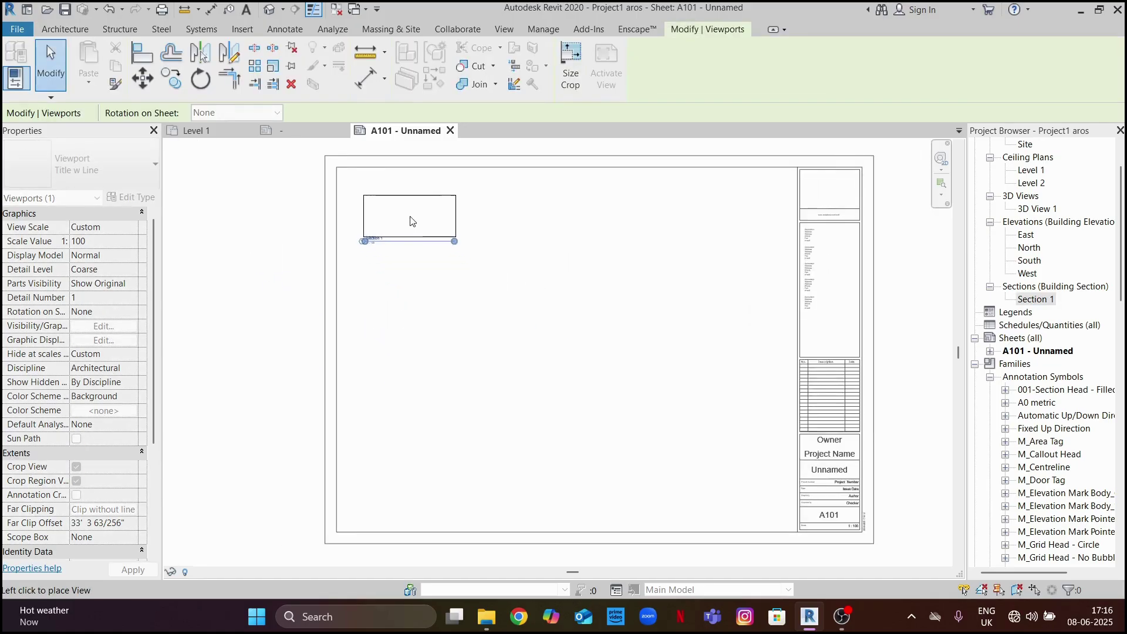
left_click(411, 217)
scroll(385, 246, "up", 4)
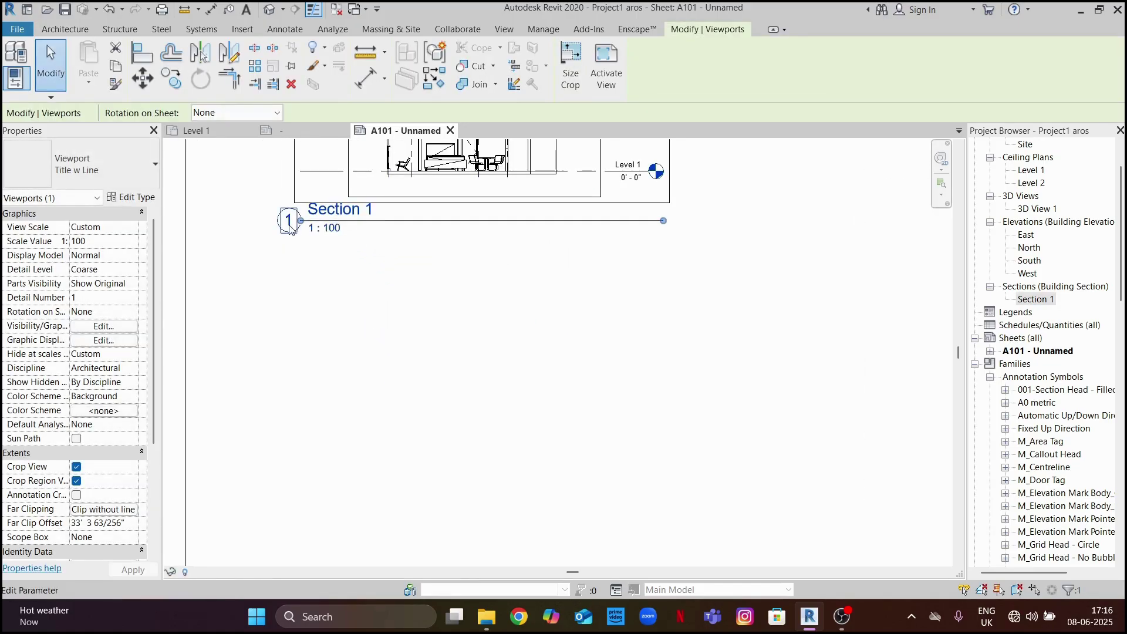
left_click(306, 258)
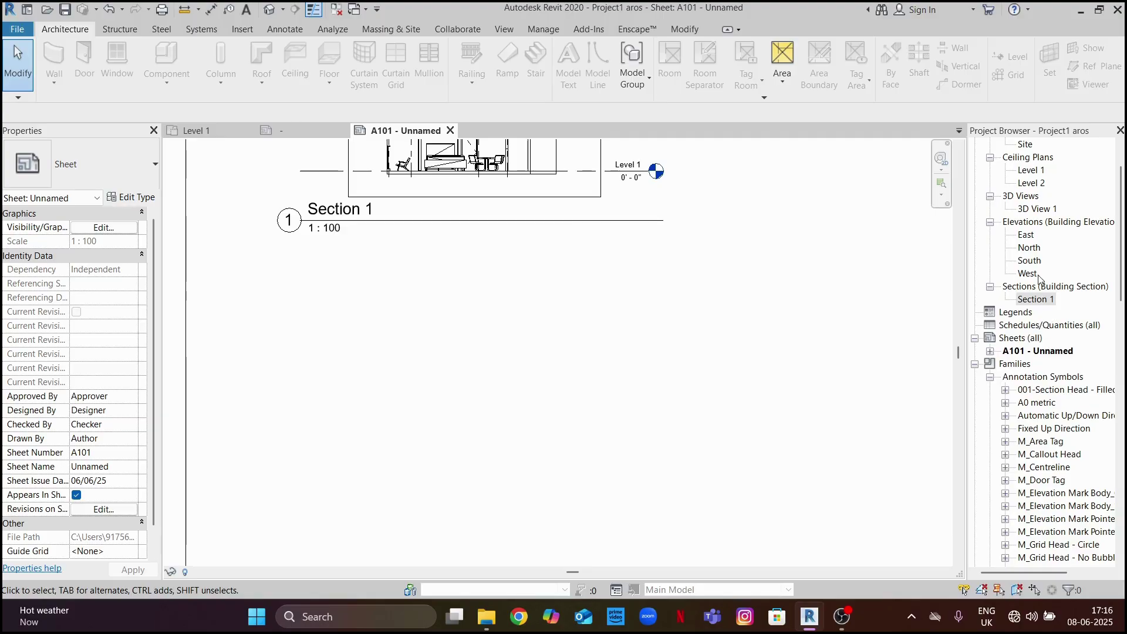
- Return to the Level 1 floor plan and examine the section line with its head labels
scroll(1059, 205, "up", 2)
double_click(1033, 170)
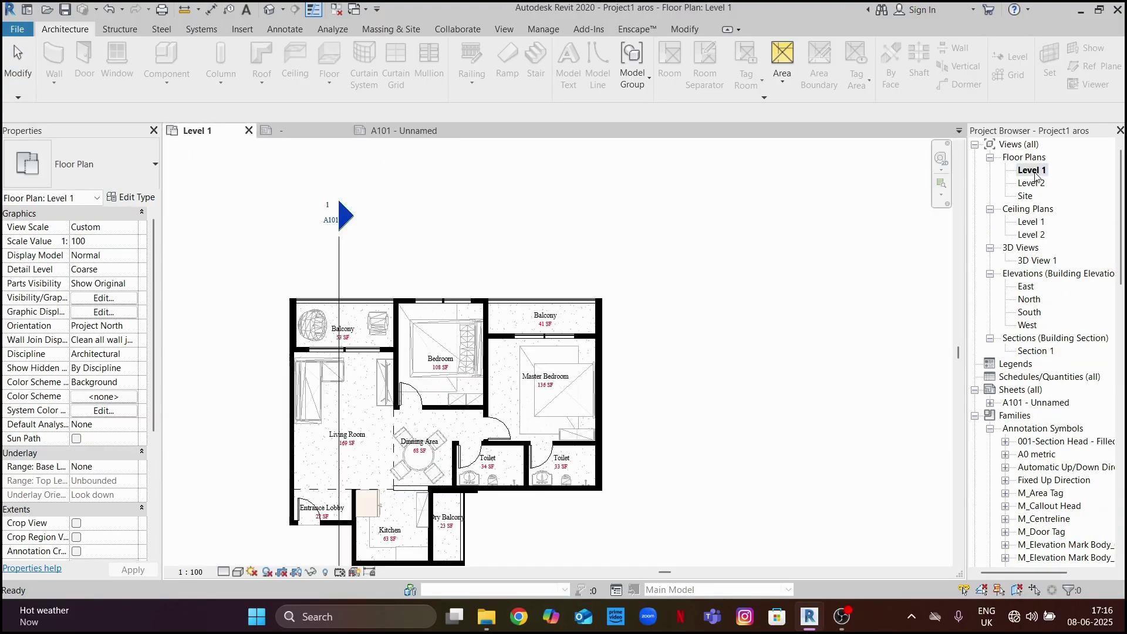
scroll(475, 245, "up", 2)
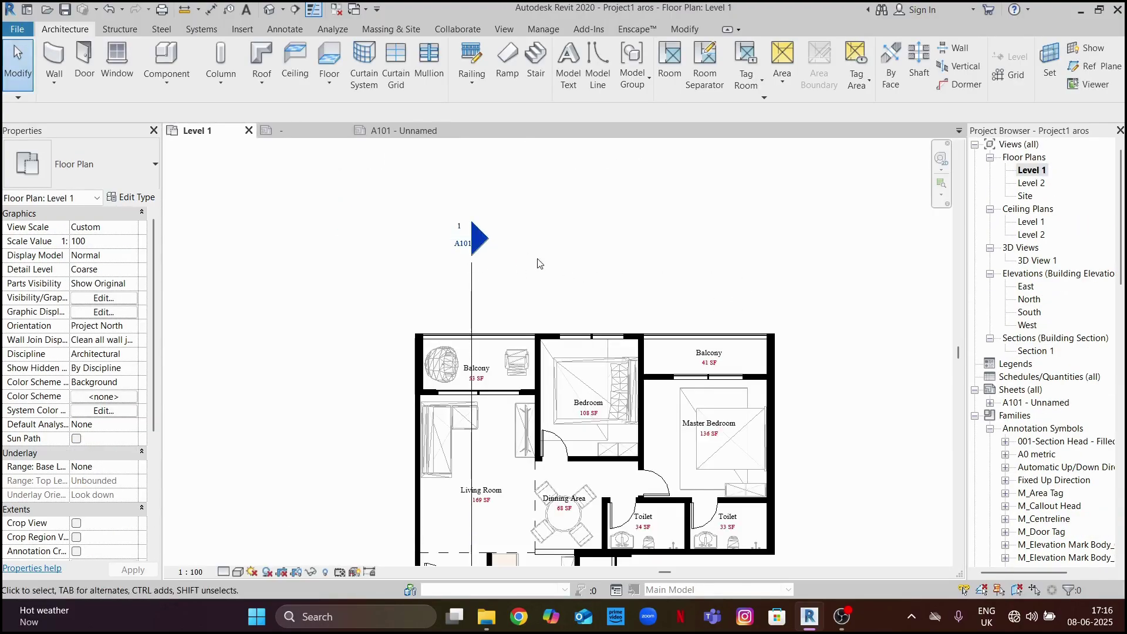
left_click(473, 272)
scroll(562, 228, "down", 3)
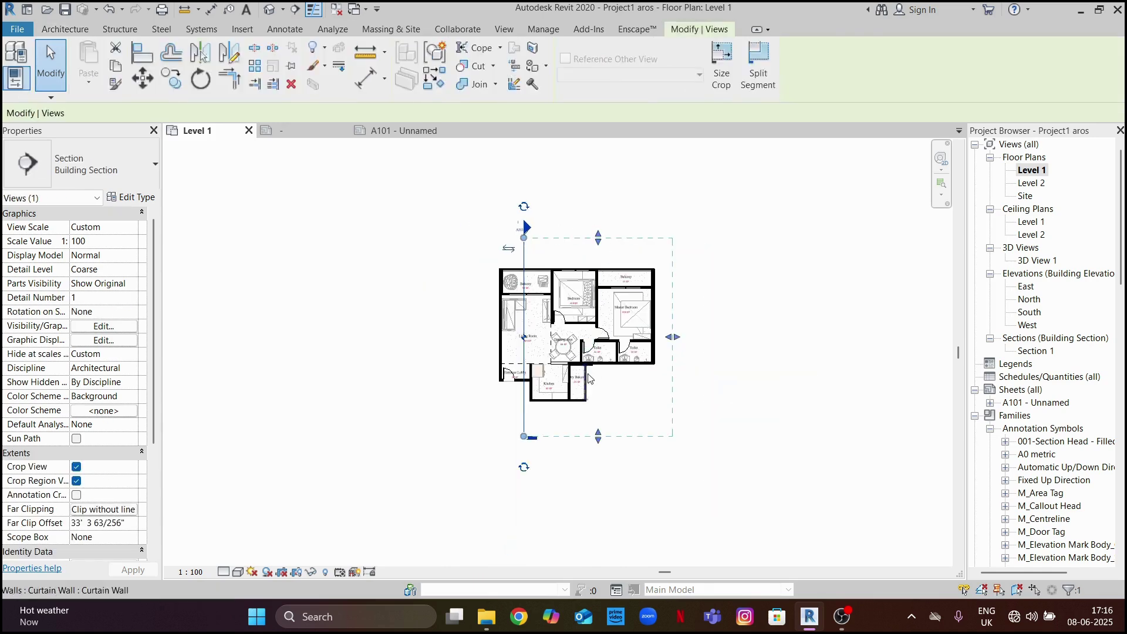
left_click(594, 388)
scroll(582, 353, "up", 3)
middle_click_drag(597, 354, 606, 394)
scroll(610, 411, "down", 2)
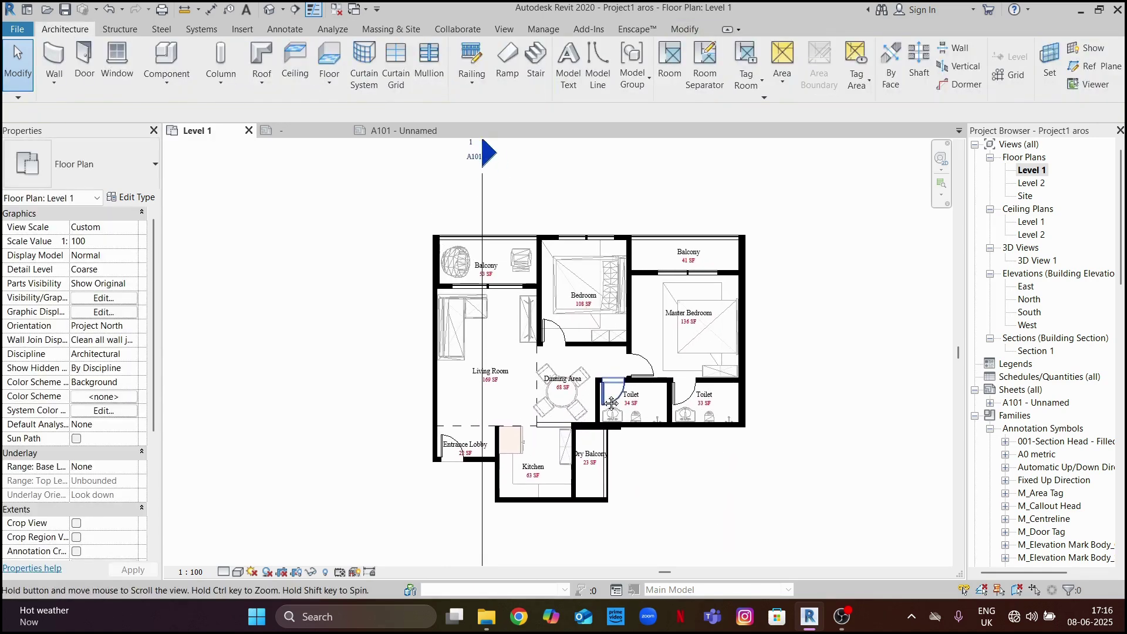
- Shorten the section line's lower end to just below the kitchen and raise the section's lower extent to match
left_click(524, 502)
scroll(527, 510, "up", 2)
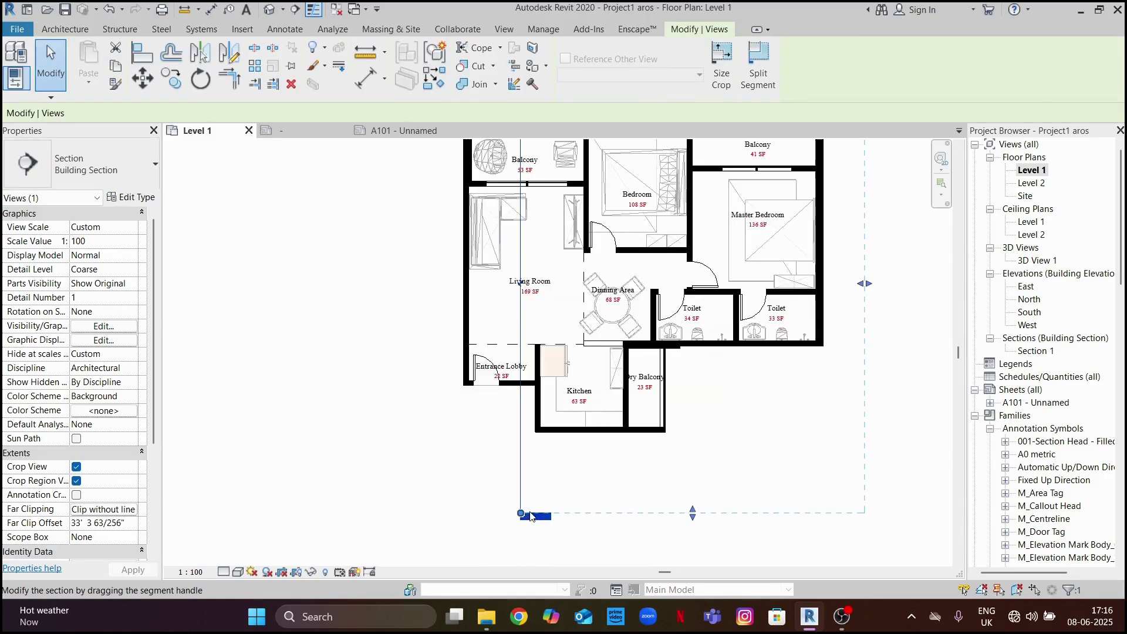
left_click_drag(521, 513, 522, 463)
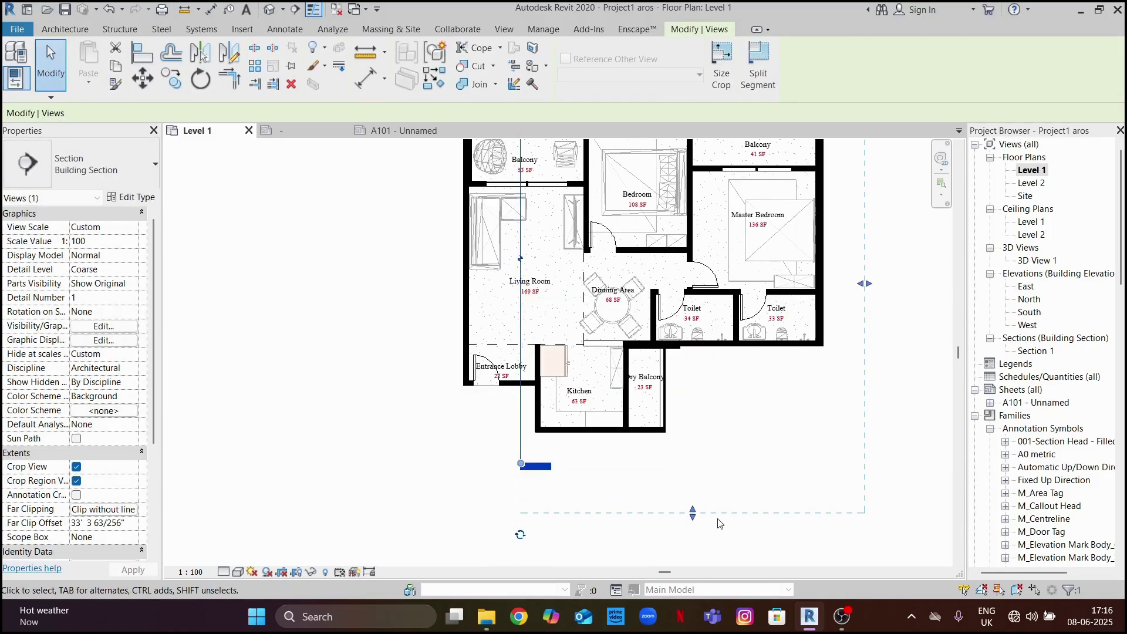
left_click_drag(691, 511, 696, 464)
left_click(711, 550)
scroll(713, 556, "down", 1)
scroll(713, 561, "down", 1)
- Shorten the section line's upper end so the section head sits closer above the balcony wall
left_click(586, 245)
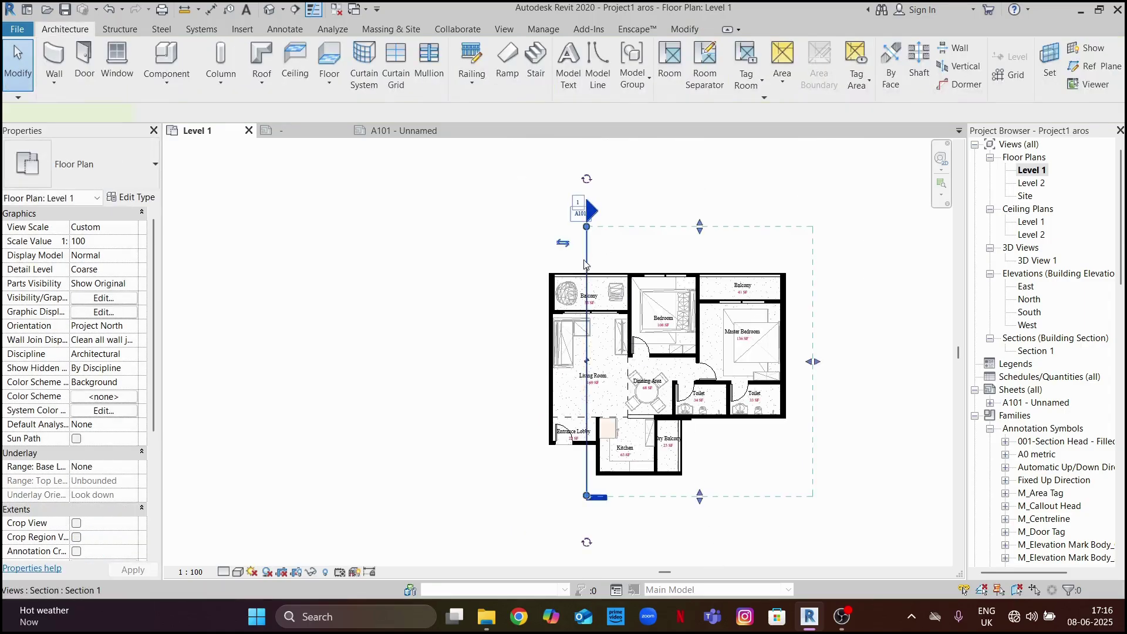
left_click_drag(587, 227, 586, 251)
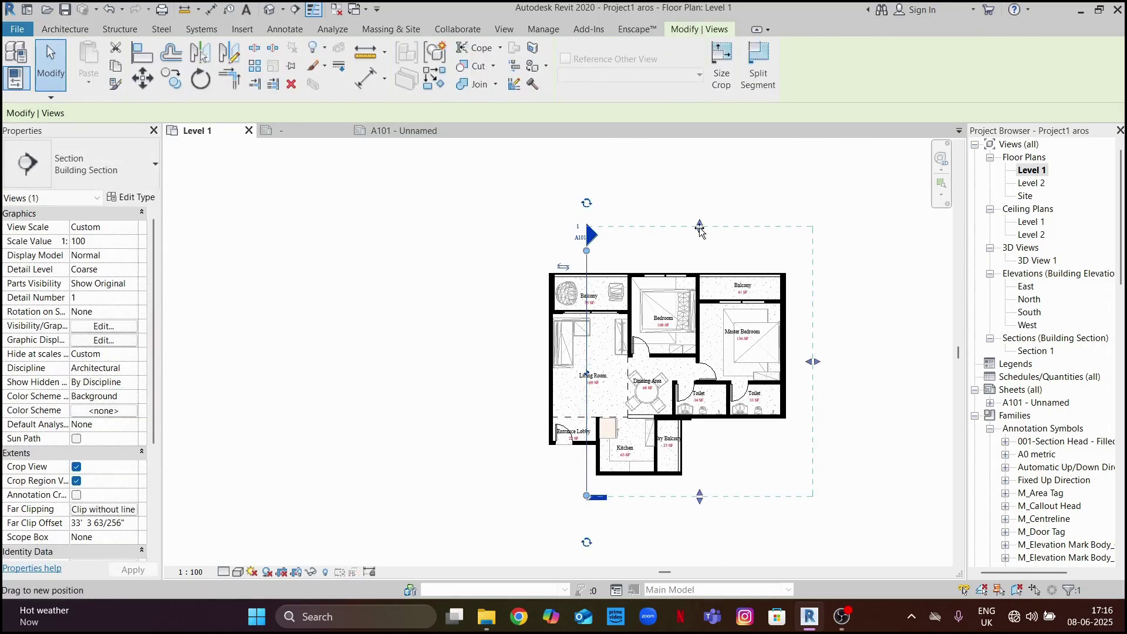
key("Escape")
scroll(744, 485, "up", 2)
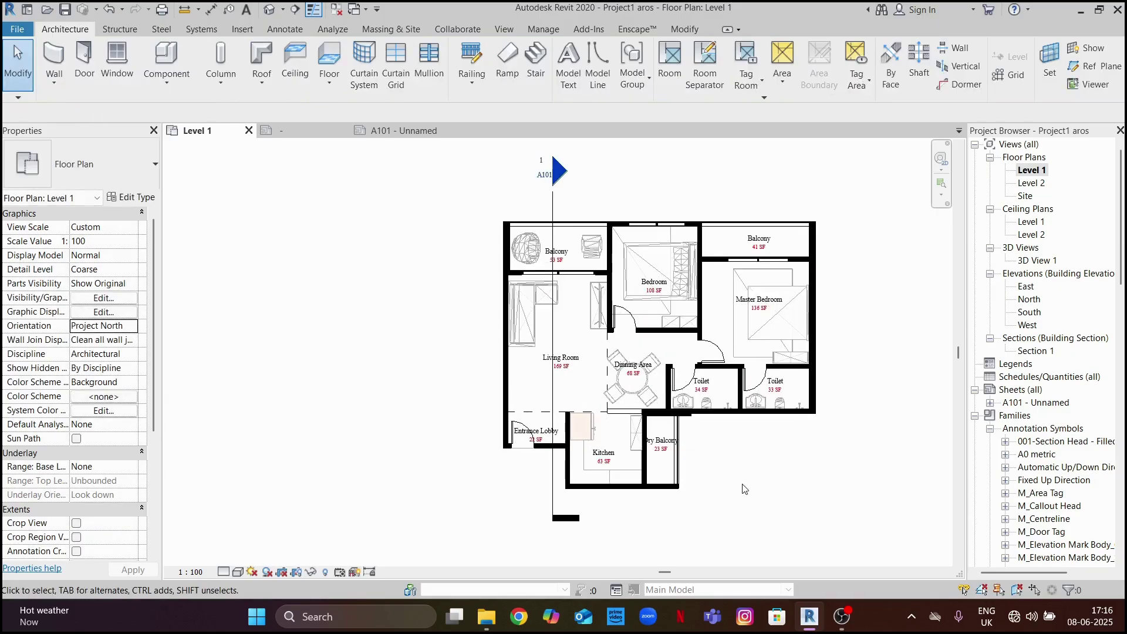
- Locate the M_Section Tail - Filled family among the project's annotation symbols
middle_click_drag(747, 456, 742, 383)
scroll(686, 456, "up", 1)
scroll(479, 439, "up", 3)
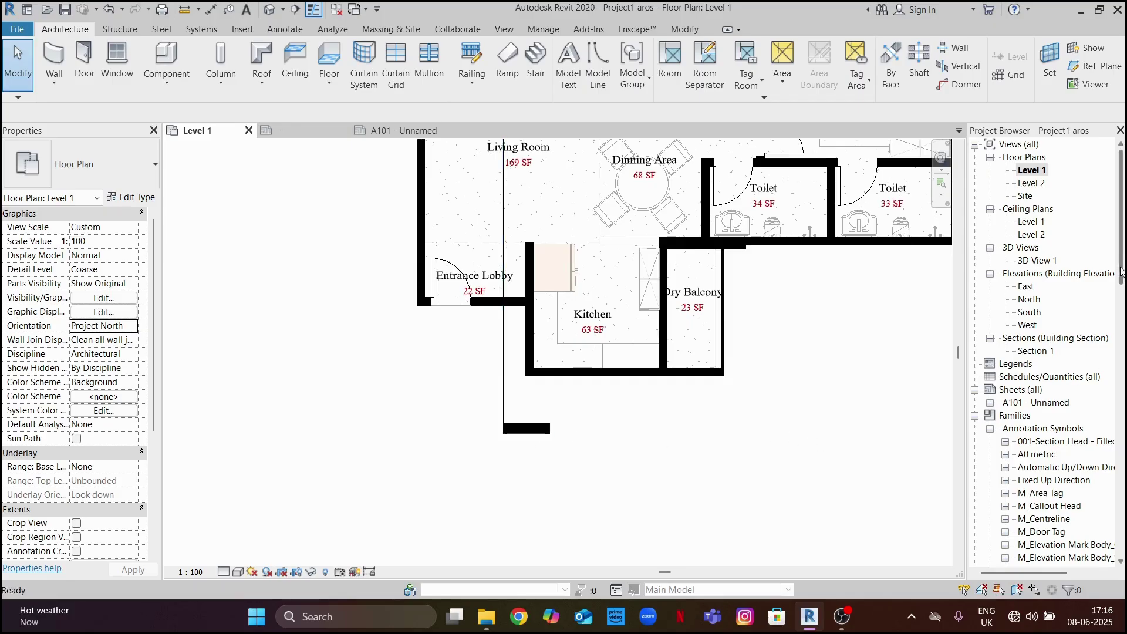
mouse_move(1120, 272)
left_mouse_down()
mouse_move(1089, 468)
mouse_move(1098, 438)
left_mouse_up()
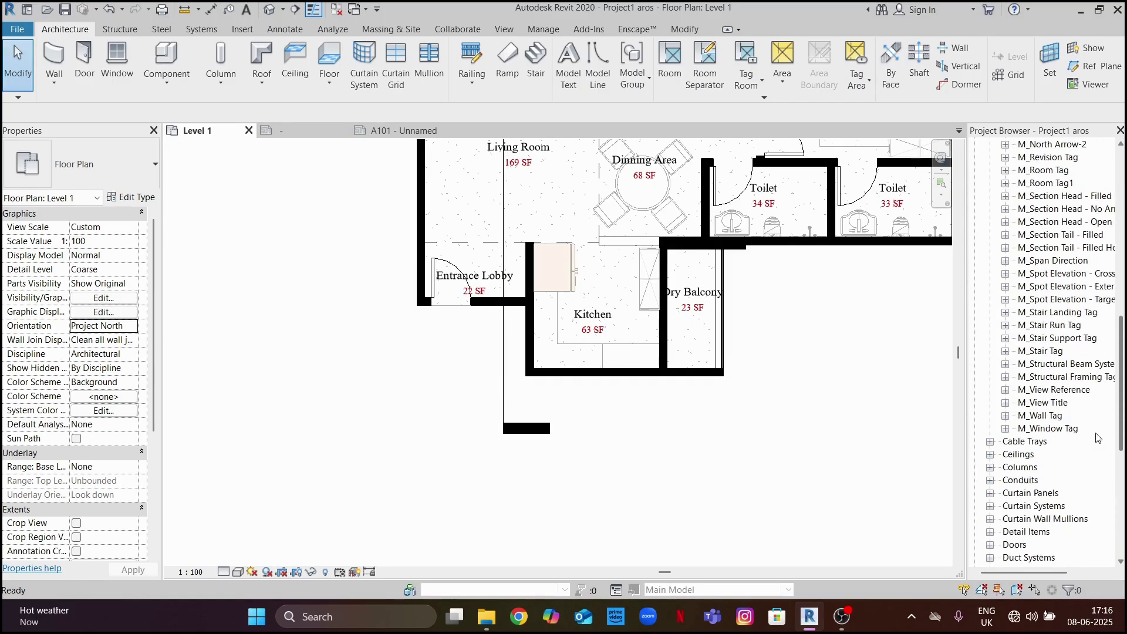
scroll(1080, 276, "up", 1)
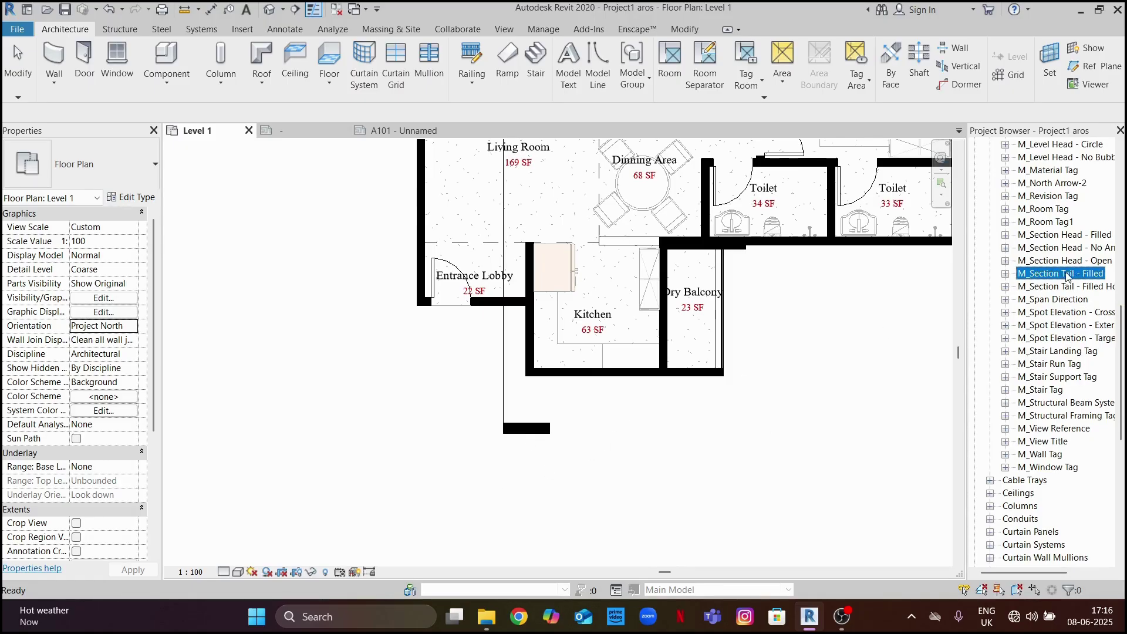
- Check which section tail family is assigned in the building section's tag type
left_click(503, 394)
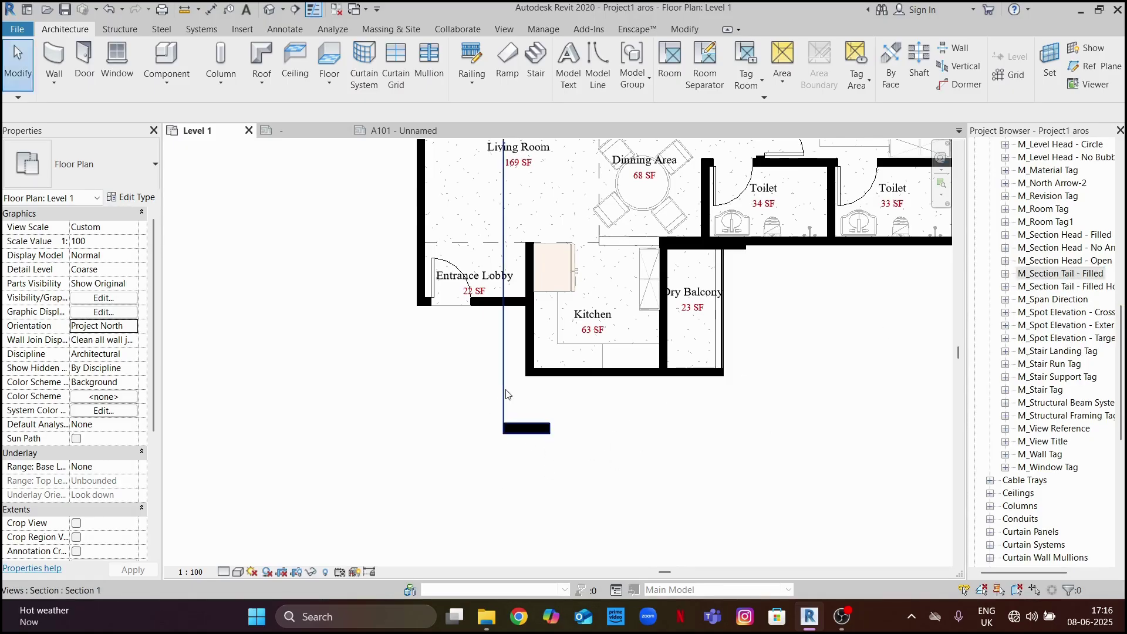
left_click(131, 197)
double_click(333, 288)
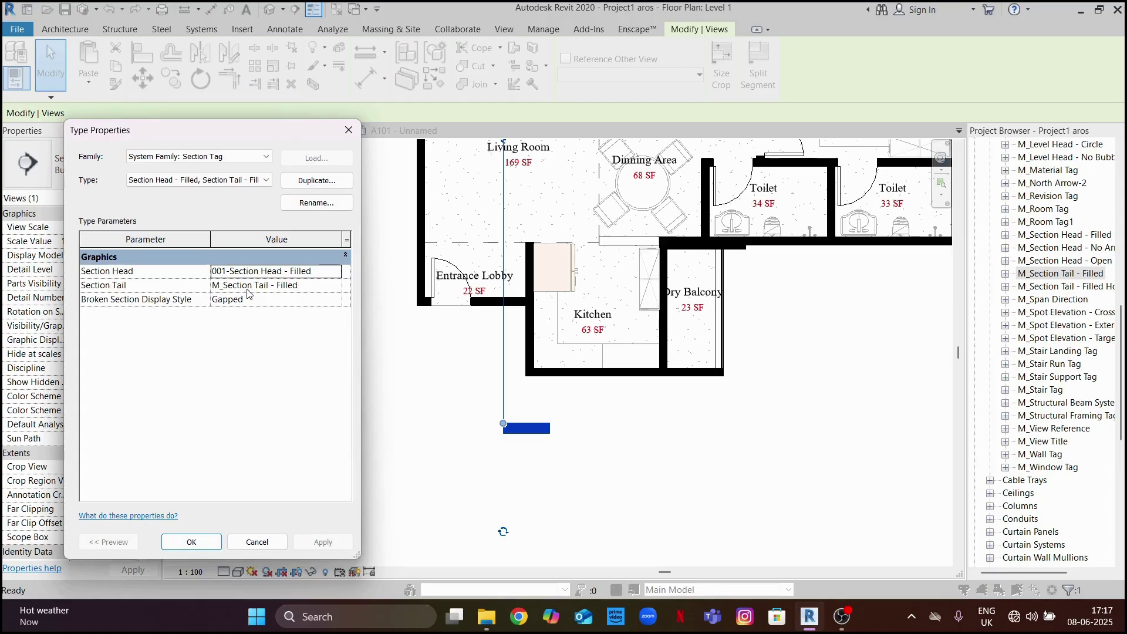
left_click(349, 130)
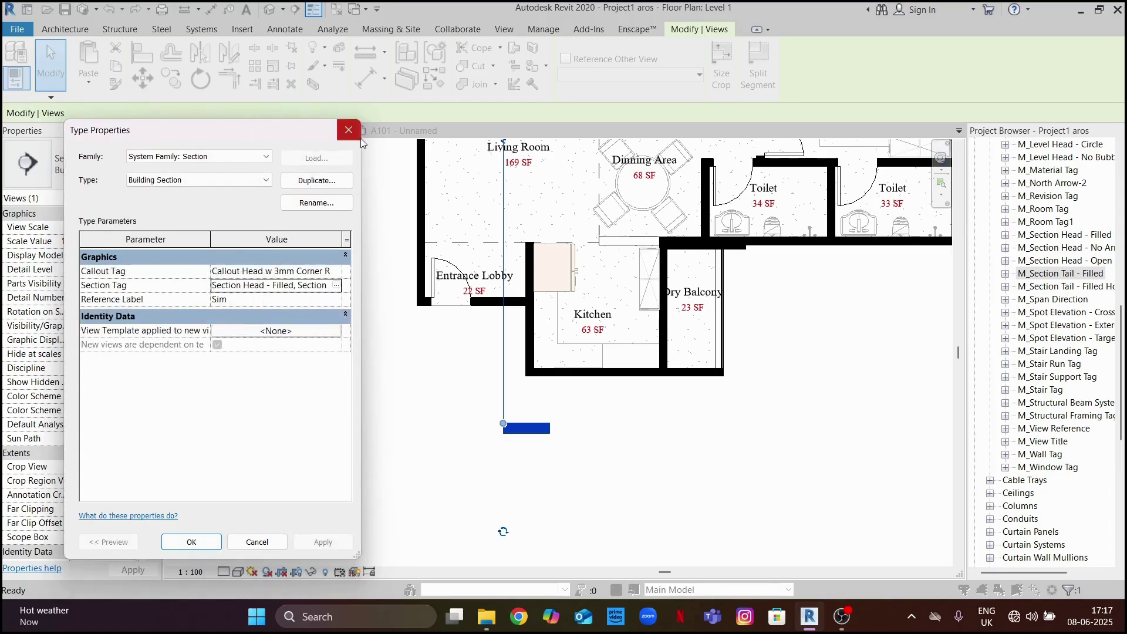
- Leave the section's type properties and open the M_Section Tail - Filled family for editing
left_click(358, 138)
left_click(1064, 274)
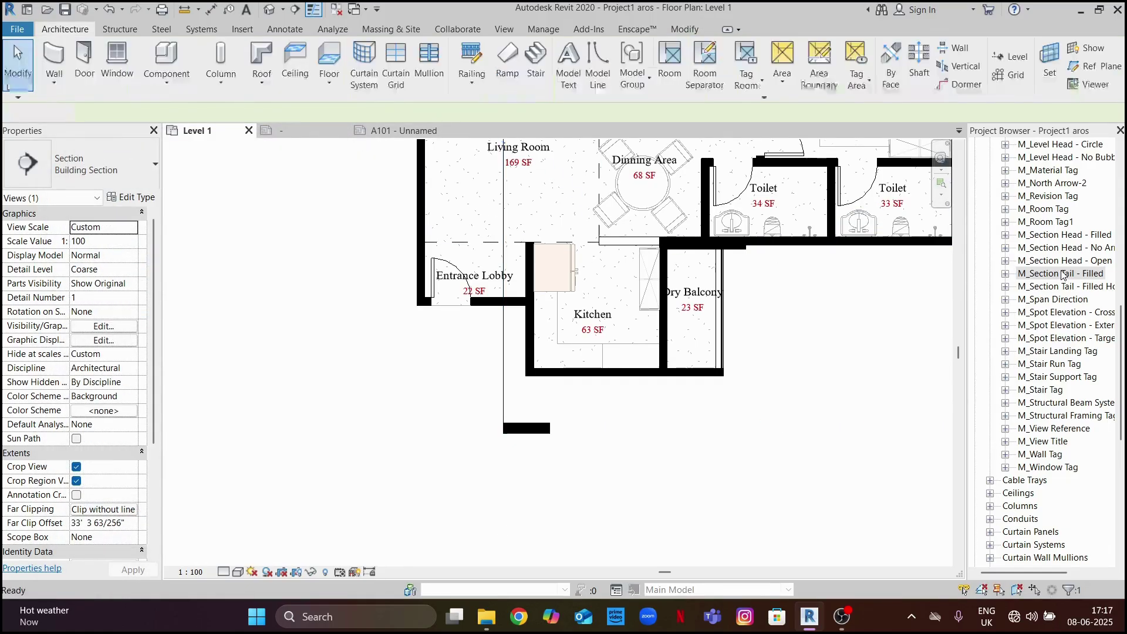
right_click(1063, 274)
left_click(1050, 333)
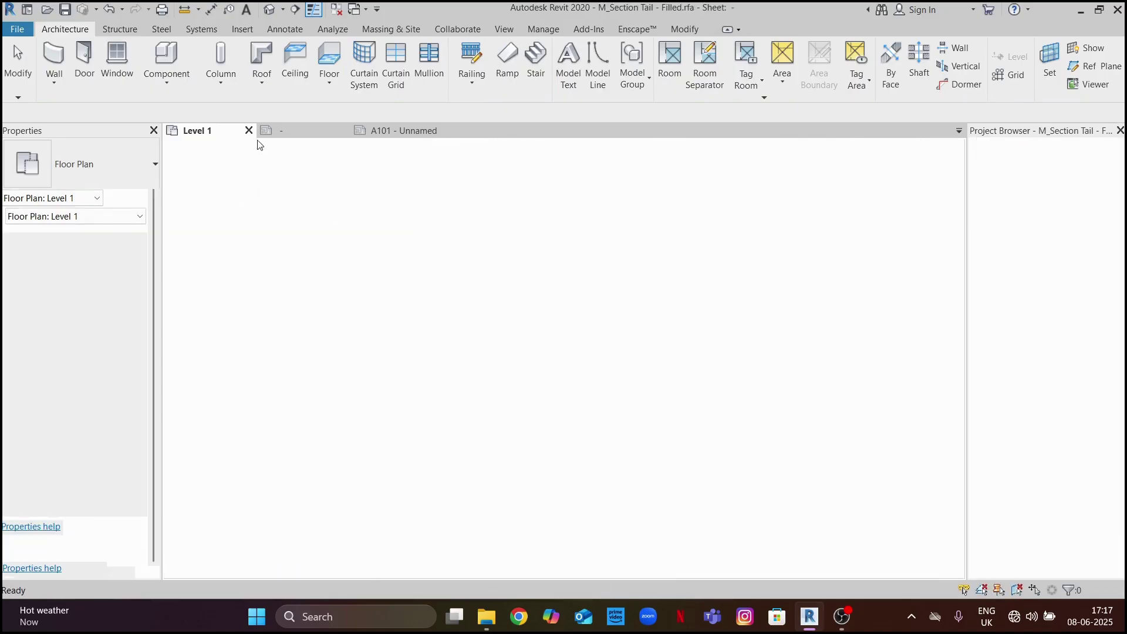
- Save the tail family as a new family named 001-Section Tail - Filled on the Desktop
left_click(17, 29)
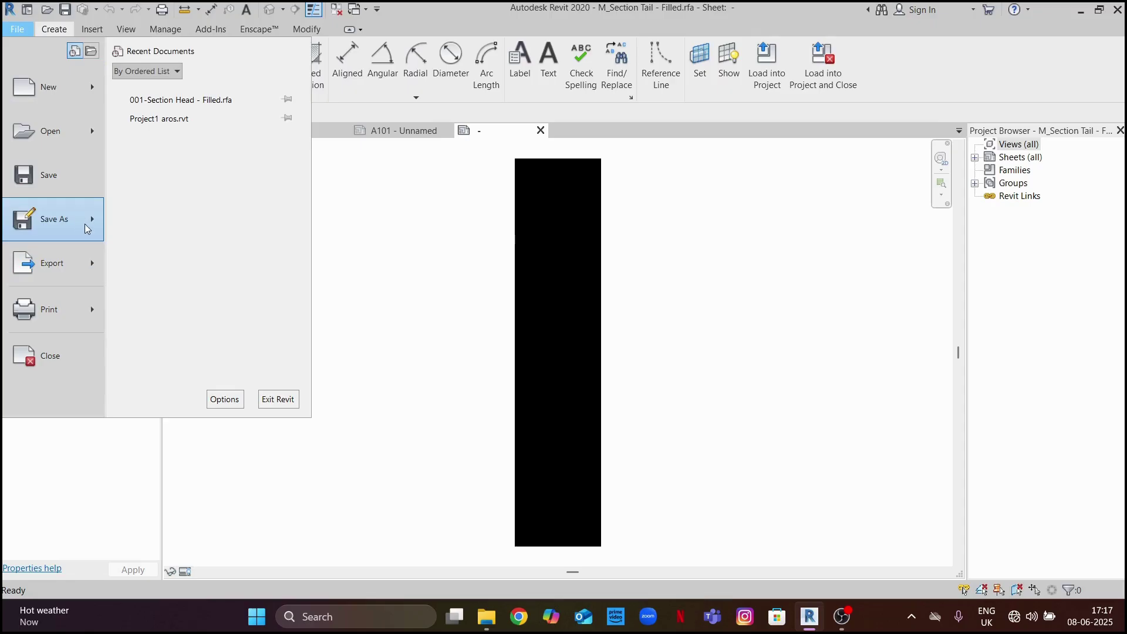
mouse_move(86, 229)
left_click(257, 210)
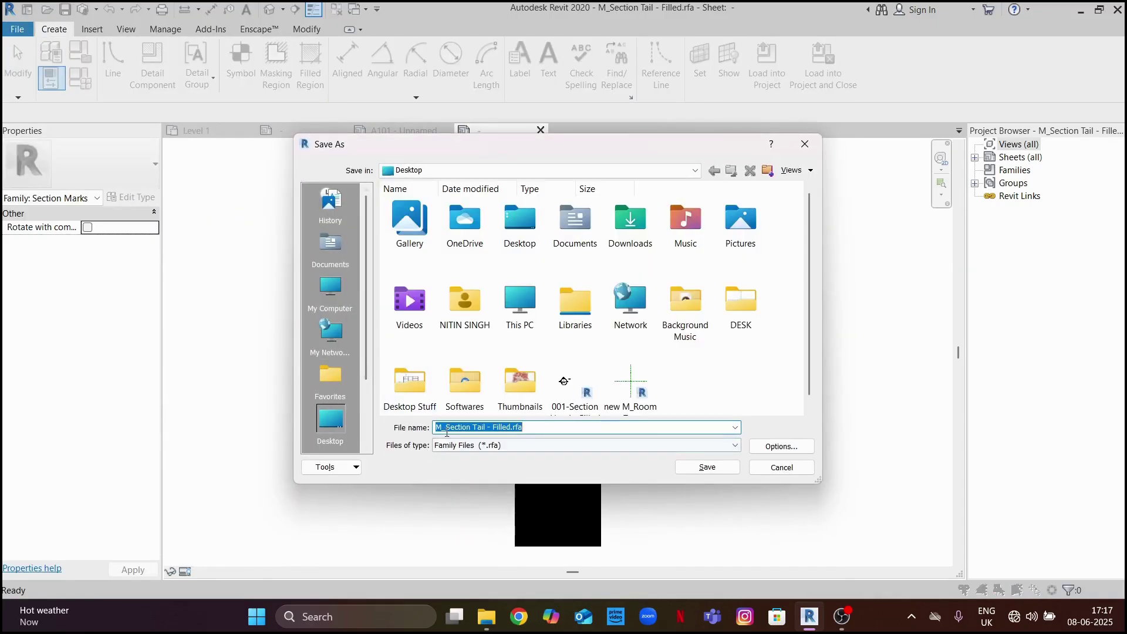
left_click_drag(446, 428, 399, 430)
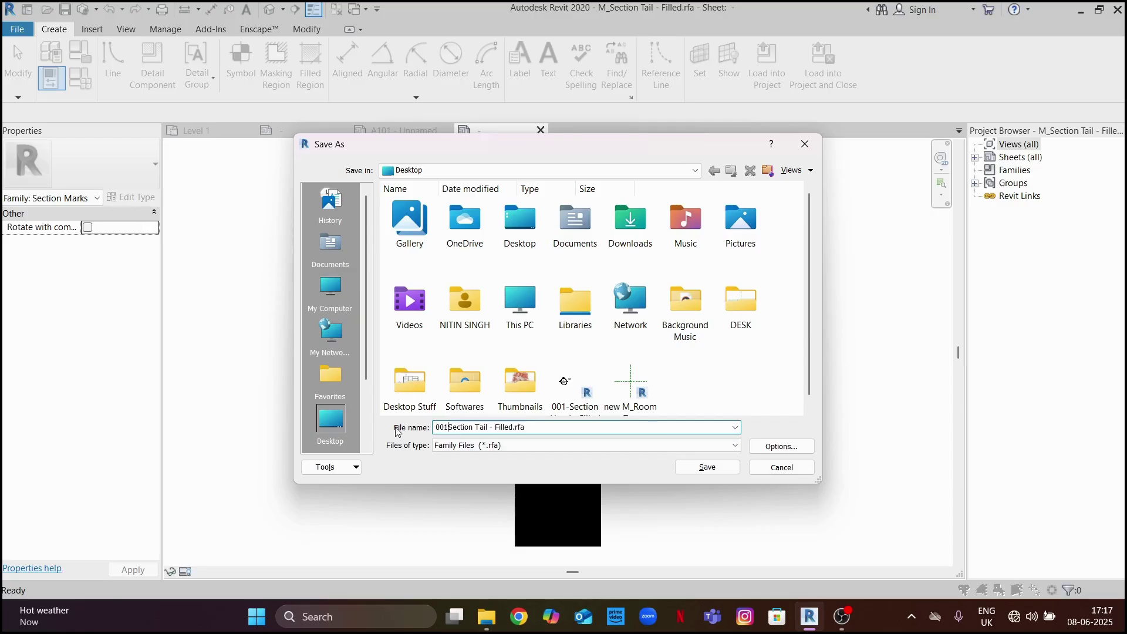
left_click(696, 468)
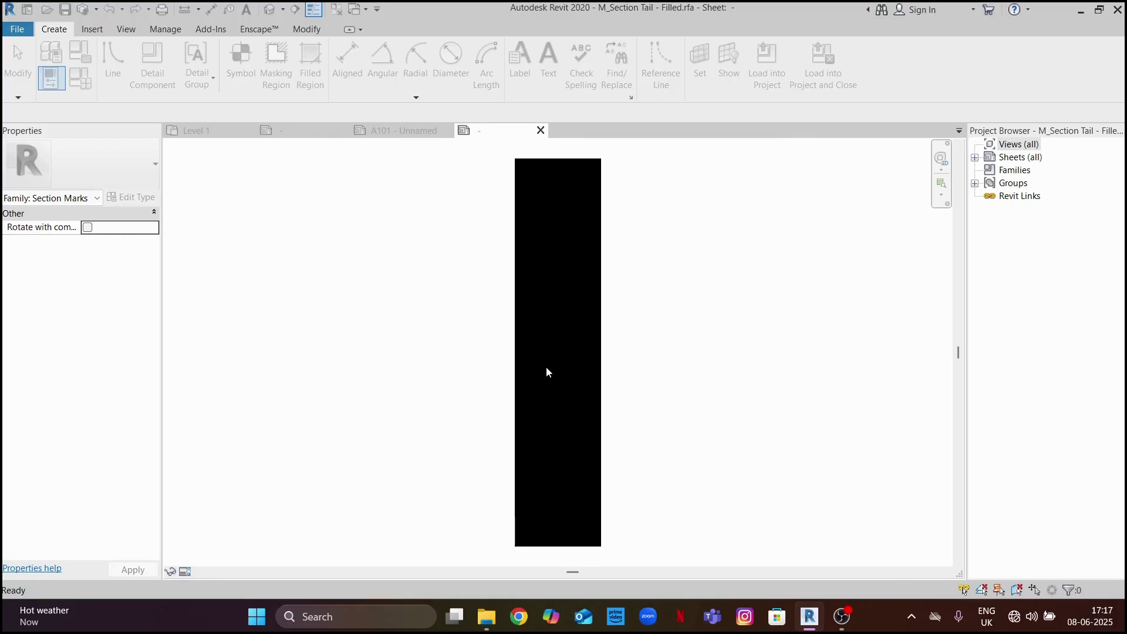
- Turn on the visibility of reference planes in the section tail family's sheet view
scroll(539, 381, "down", 3)
left_click(558, 389)
scroll(562, 376, "up", 2)
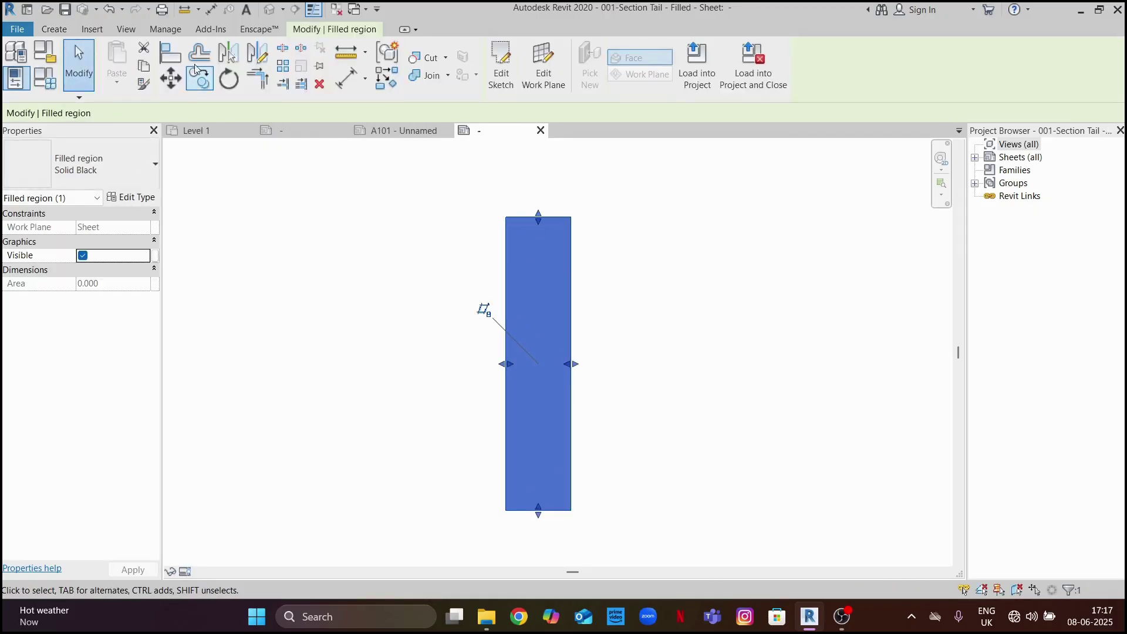
left_click(75, 44)
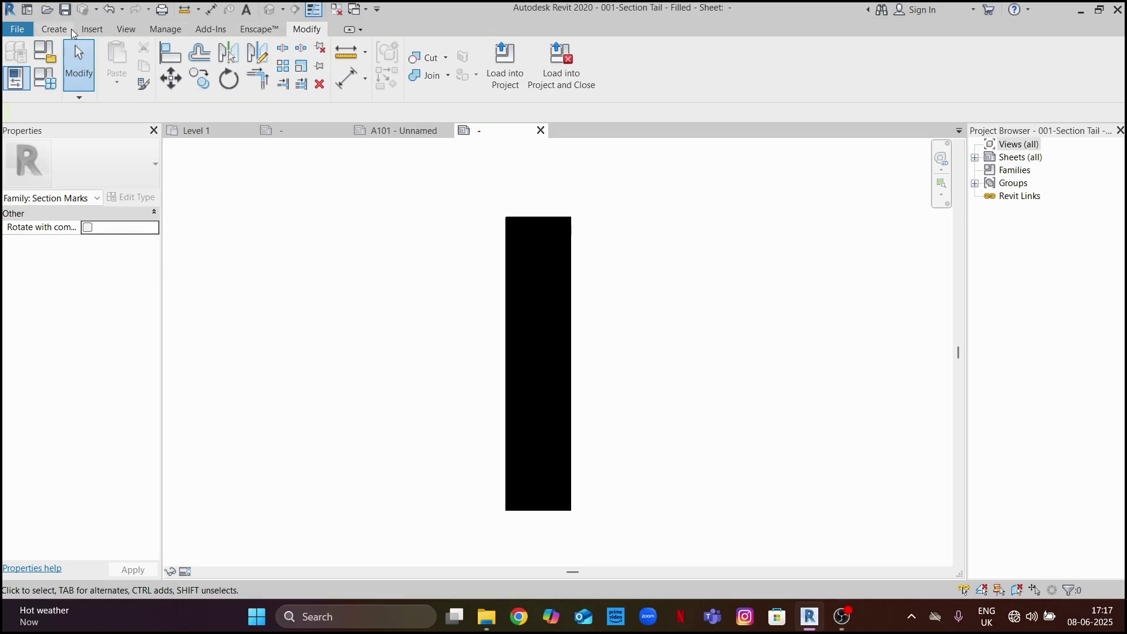
left_click(126, 29)
left_click(58, 66)
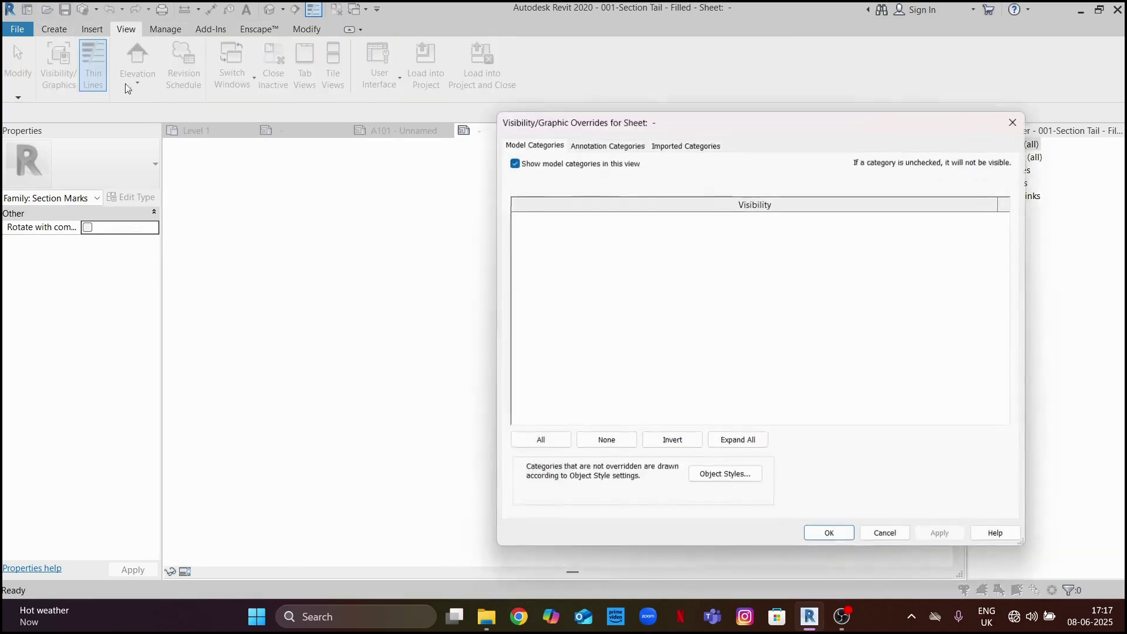
left_click(608, 146)
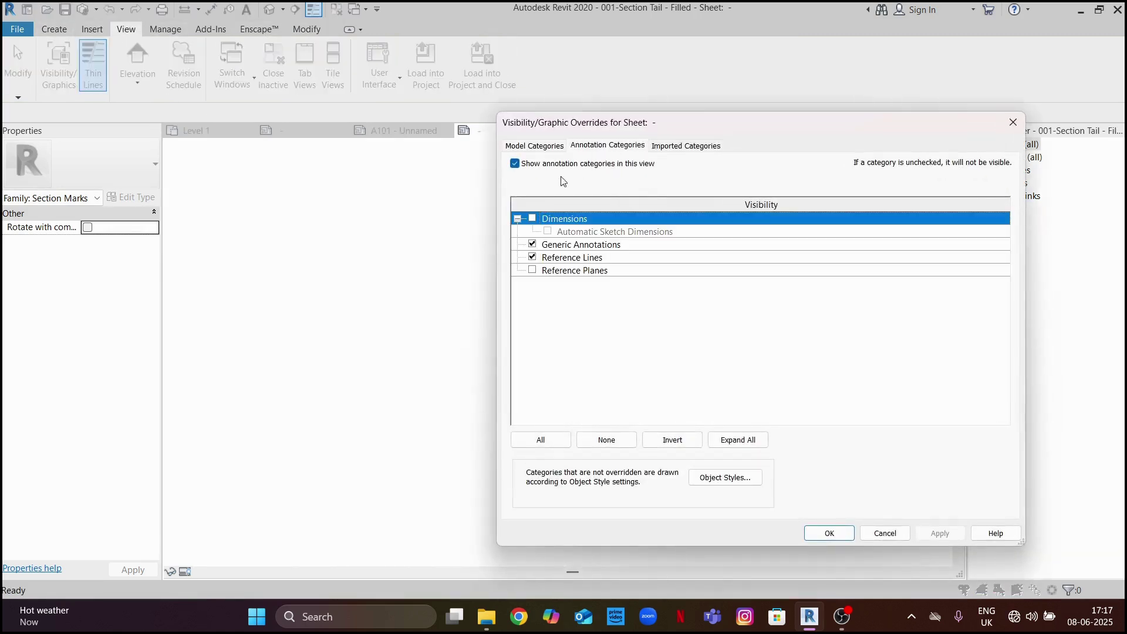
left_click(533, 270)
left_click(929, 534)
left_click(833, 533)
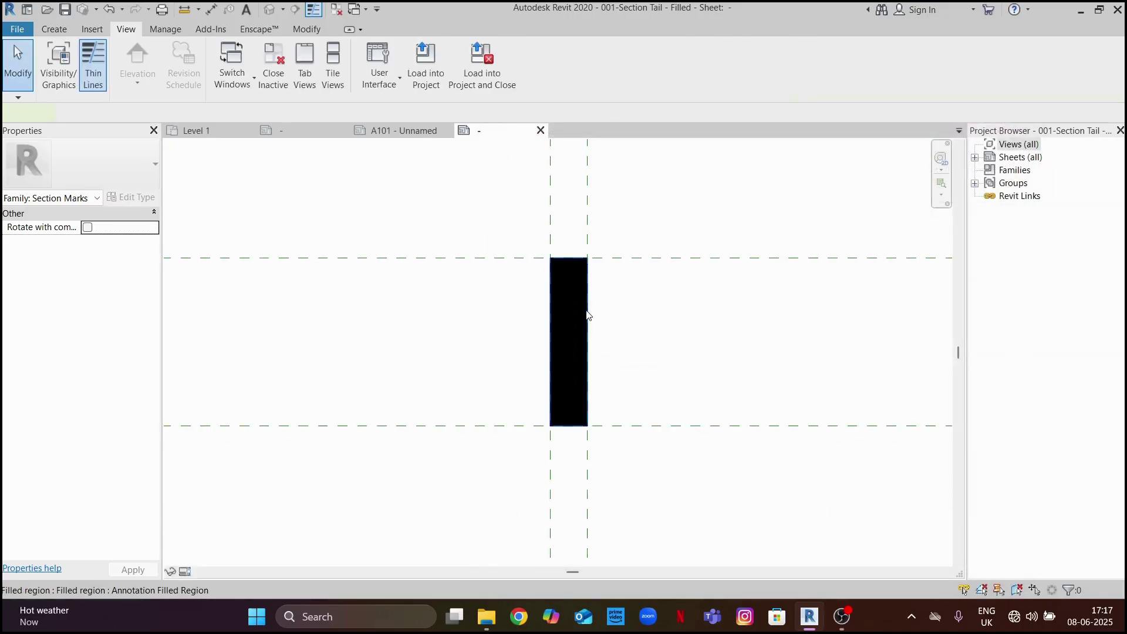
left_click(587, 315)
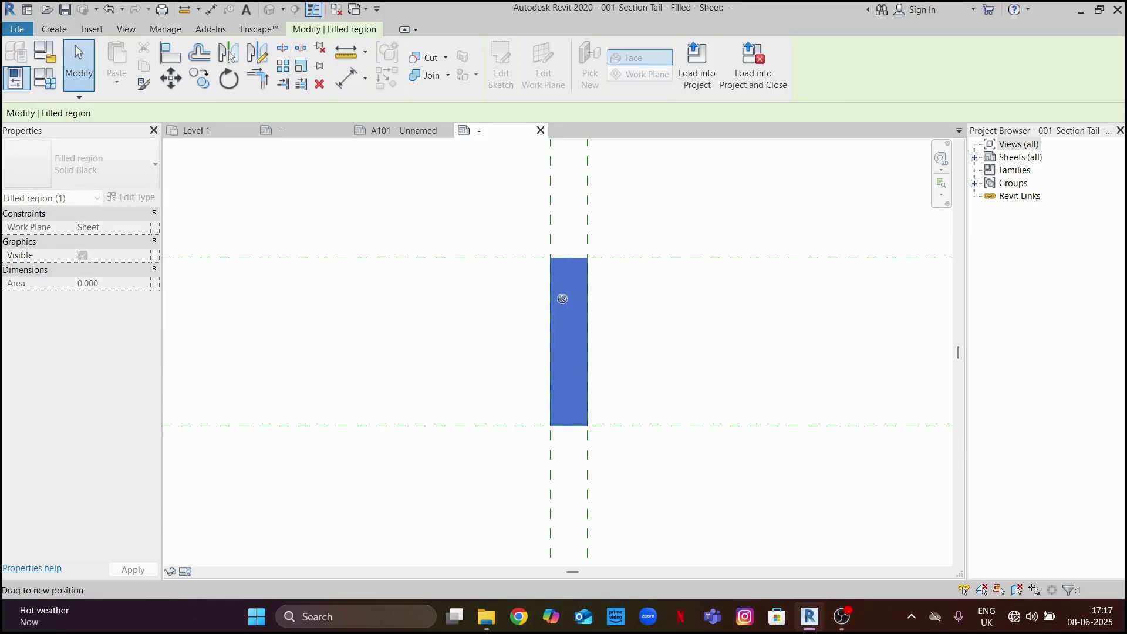
left_click_drag(561, 298, 627, 277)
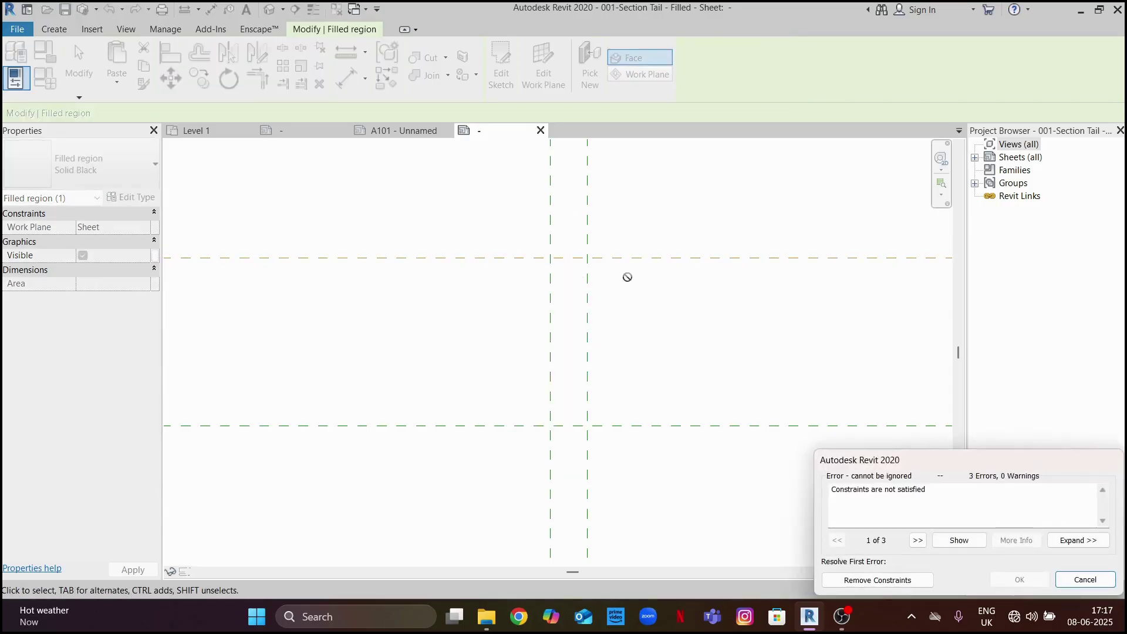
left_click(1073, 577)
- Delete the upper horizontal reference plane and lower the filled region's top edge to a little over half its height
left_click(733, 257)
left_click(716, 267)
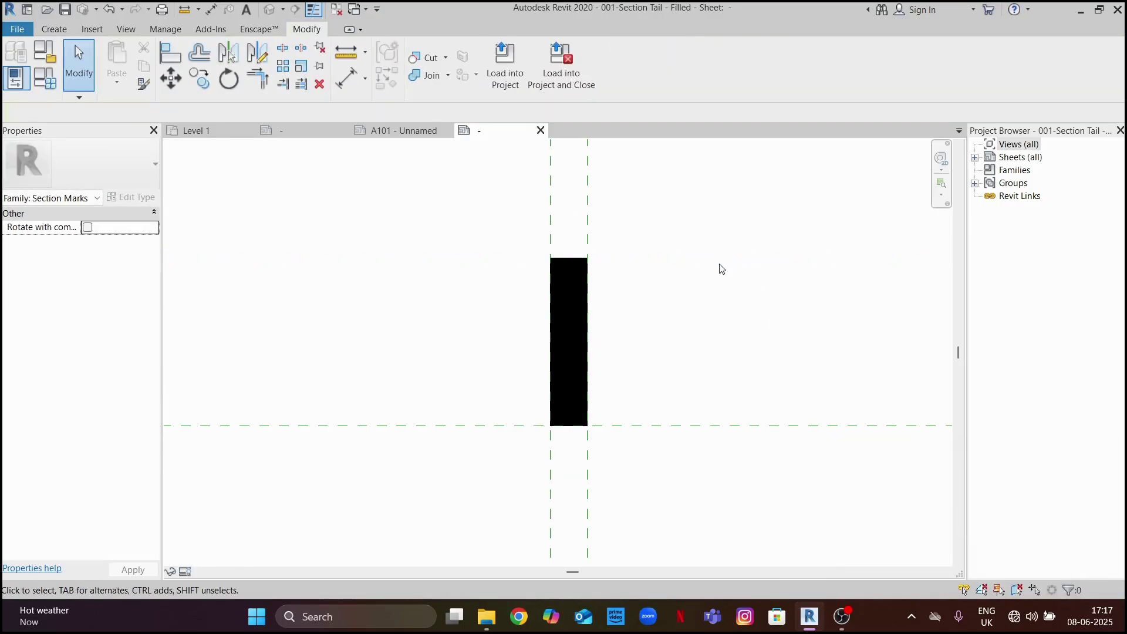
left_click(589, 346)
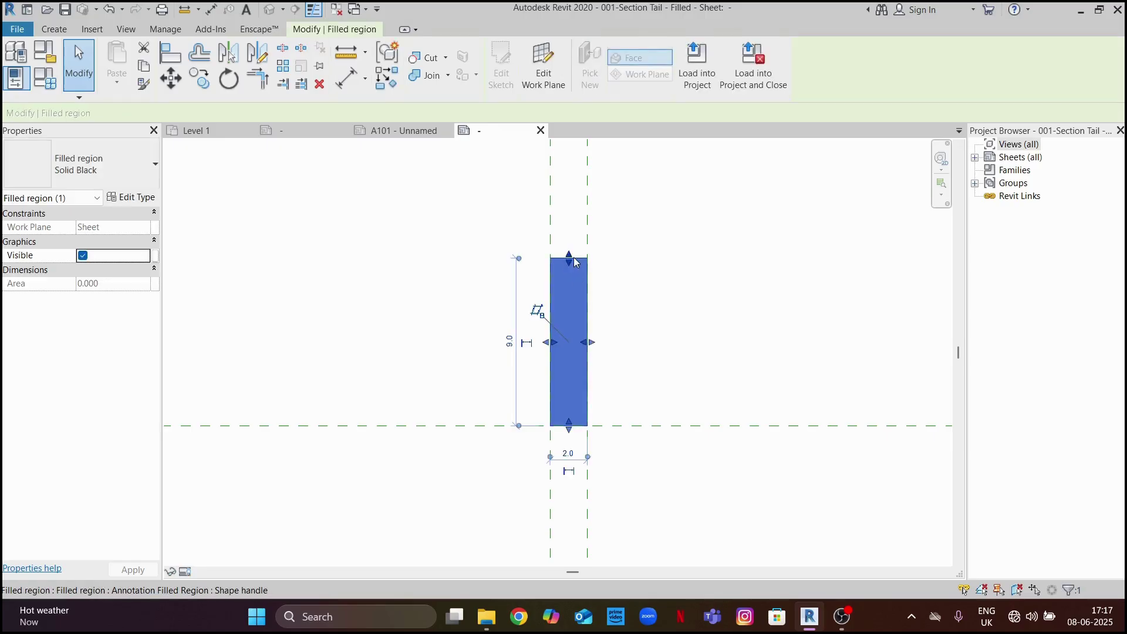
left_click_drag(574, 262, 565, 341)
left_click(657, 350)
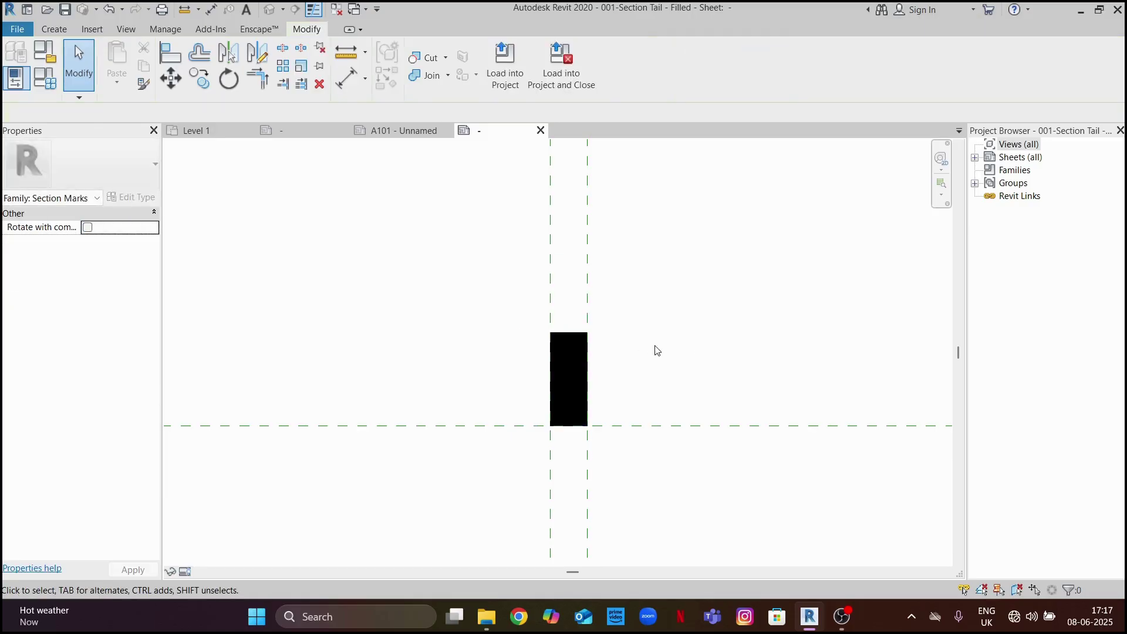
- Set the distance between the two vertical reference planes to 3.5 to widen the filled region
left_click(586, 322)
scroll(646, 379, "down", 2)
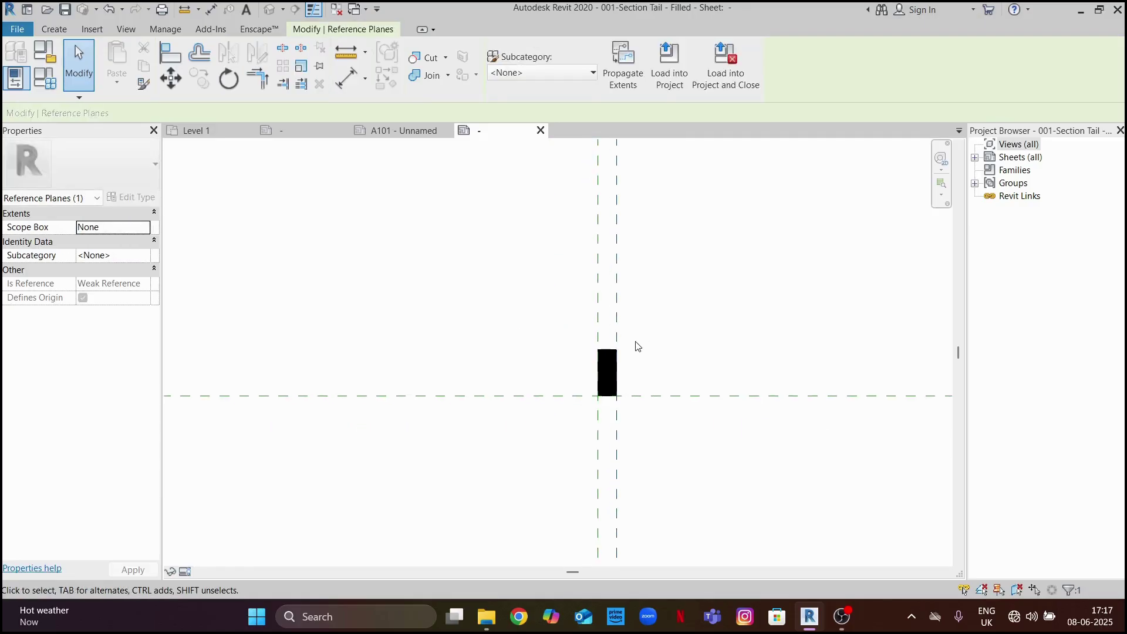
scroll(635, 339, "down", 3)
middle_click_drag(686, 256, 656, 390)
scroll(594, 214, "up", 5)
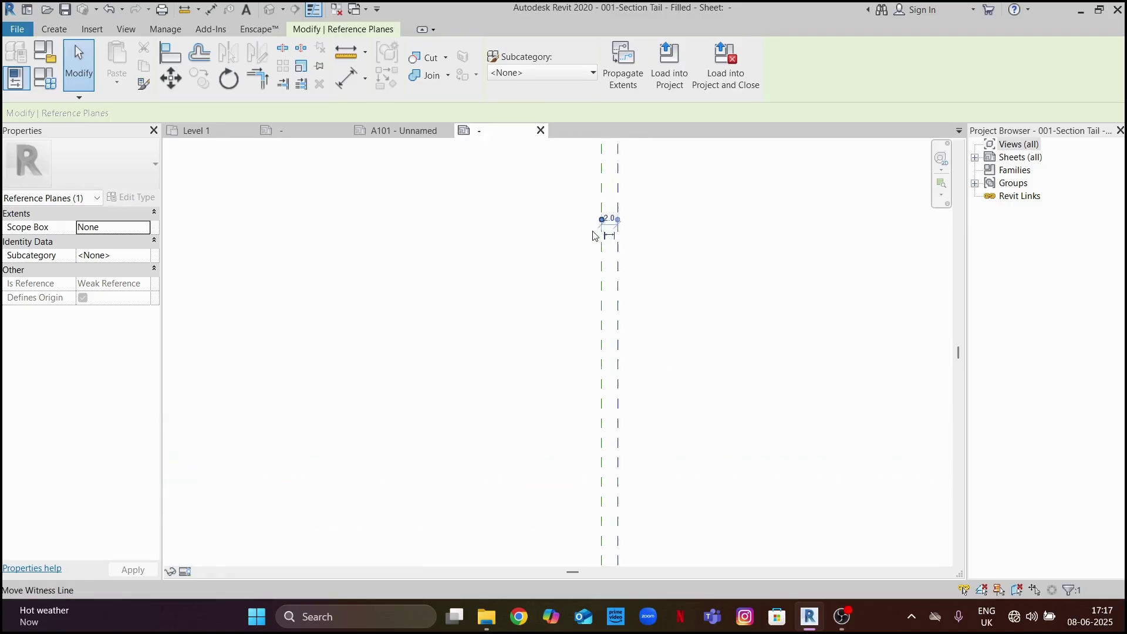
left_click(629, 218)
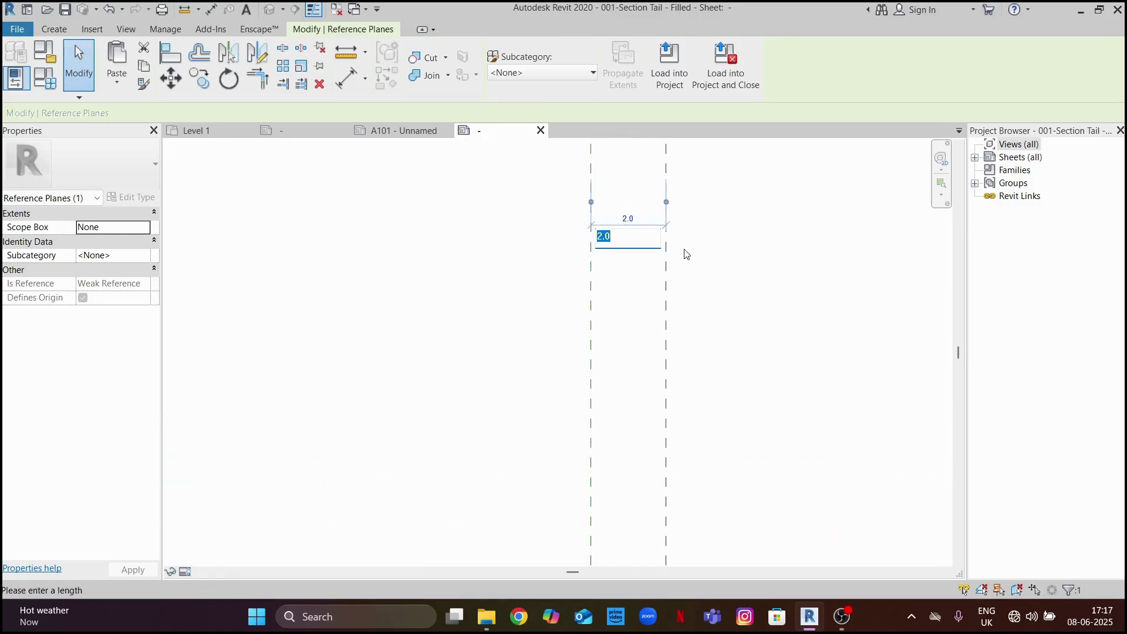
key("Return")
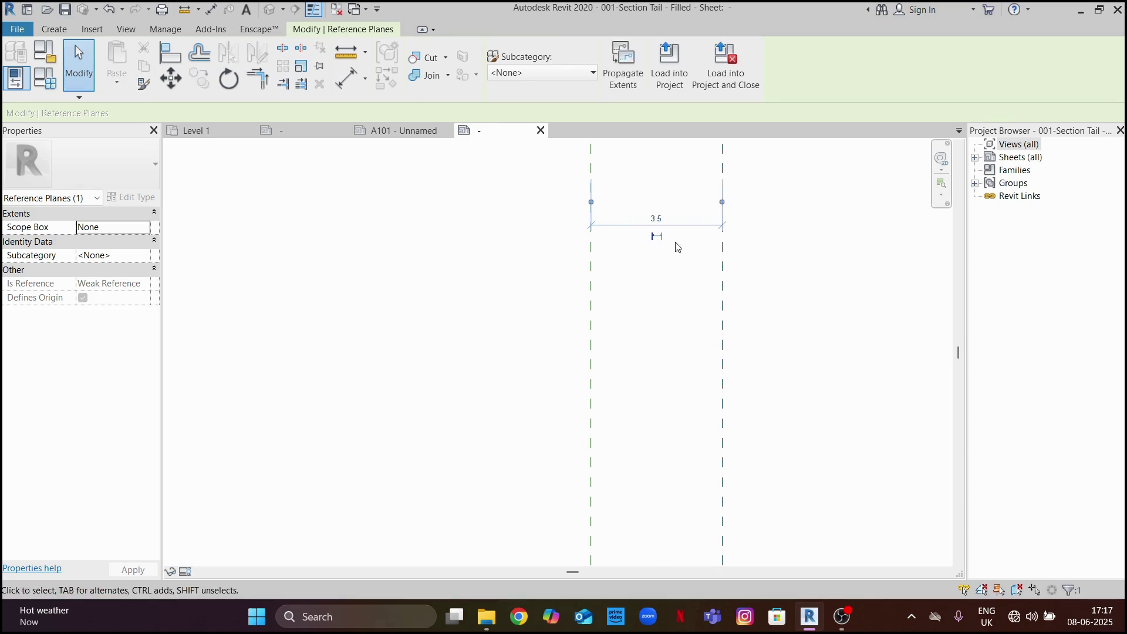
scroll(576, 210, "down", 2)
scroll(582, 217, "down", 1)
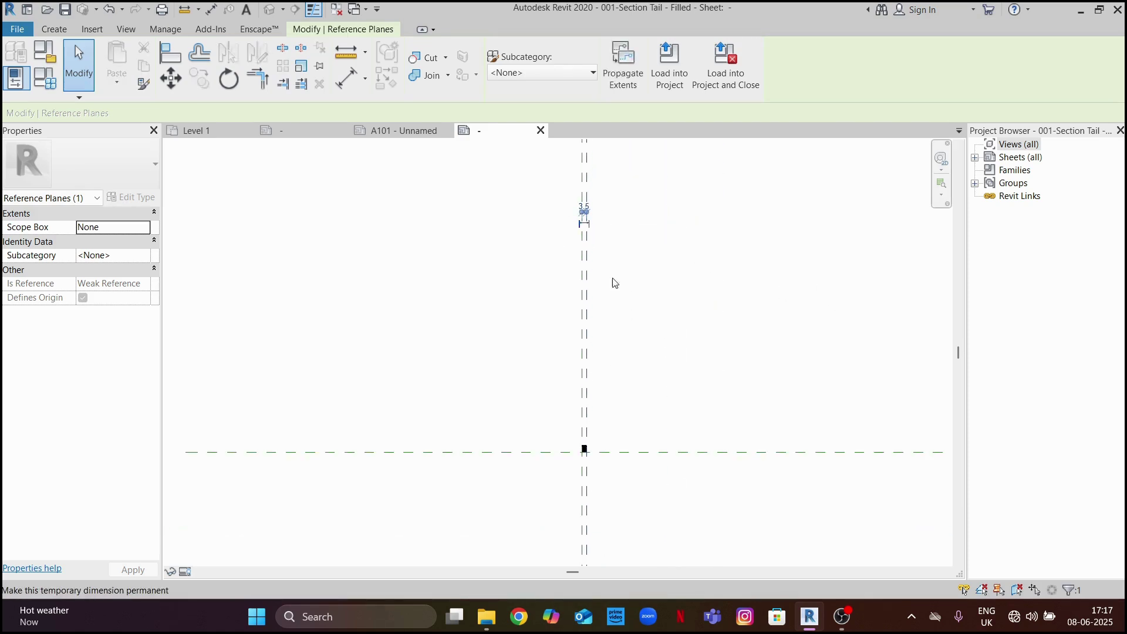
left_click(634, 495)
- Load the edited section tail family into the Project1 aros.rvt project
scroll(591, 450, "up", 6)
scroll(575, 452, "up", 2)
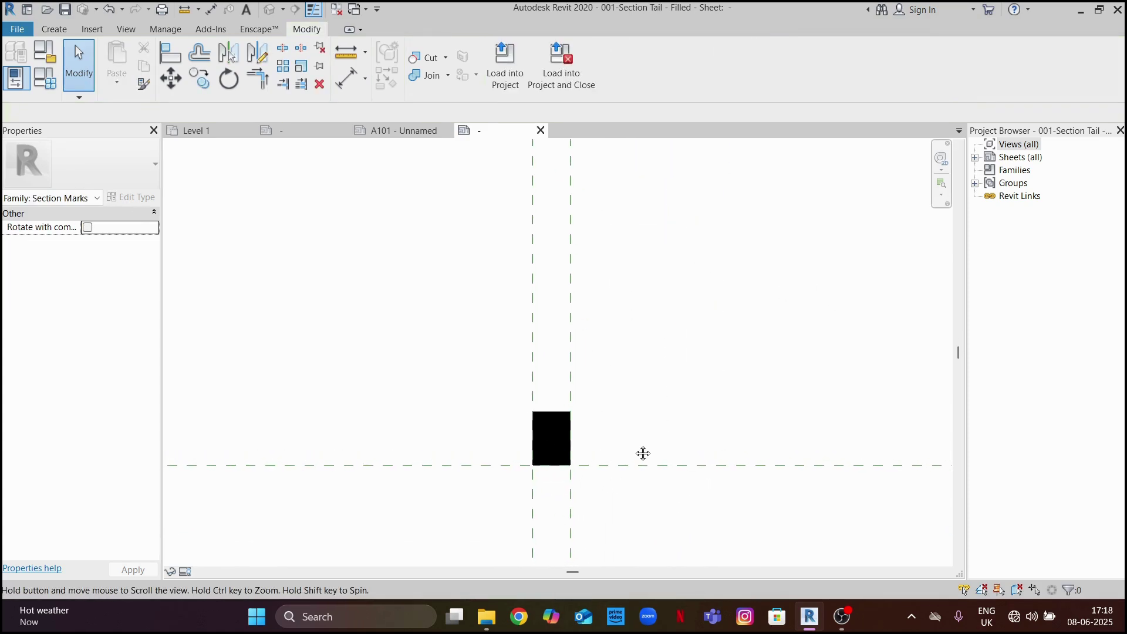
left_click(500, 69)
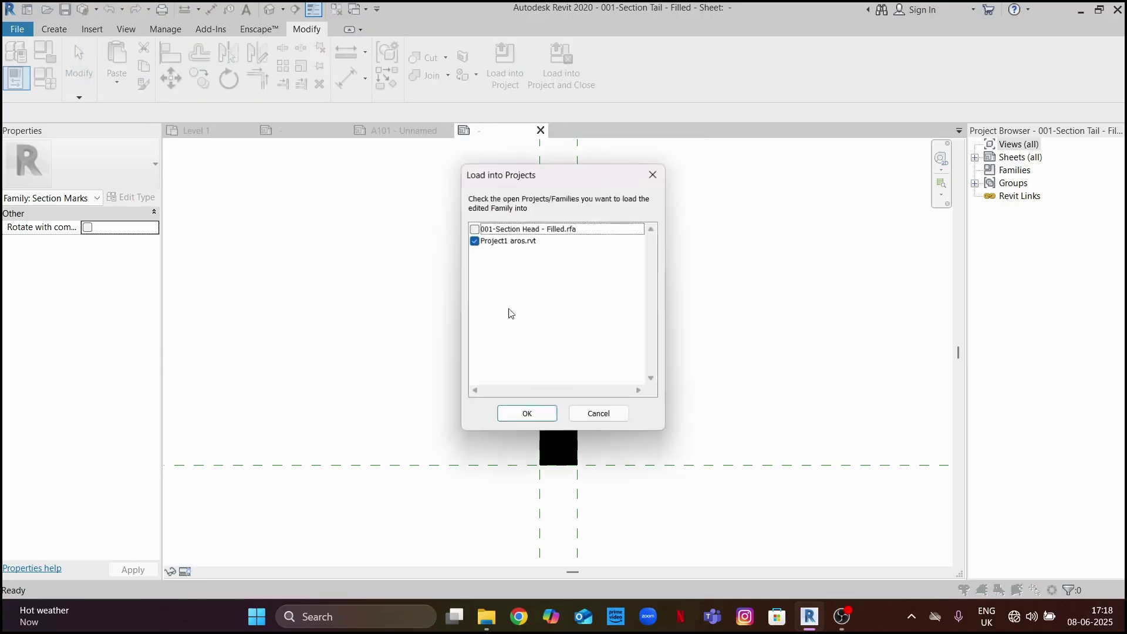
left_click(536, 420)
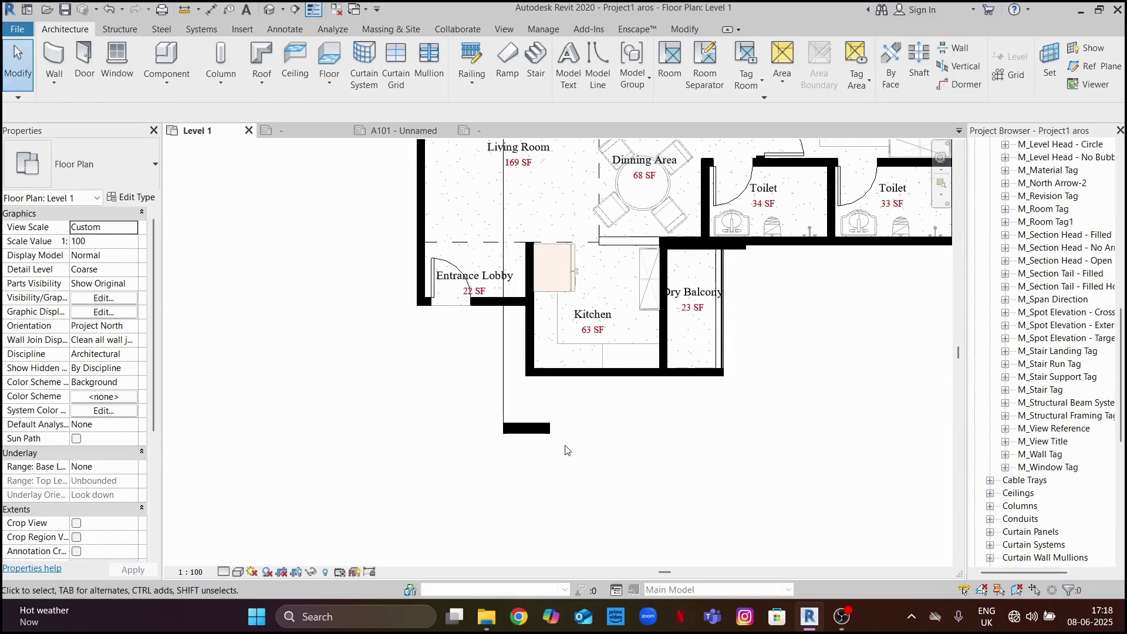
- Assign 001-Section Tail - Filled as the section tail in the section tag type of the building section
scroll(511, 469, "down", 5)
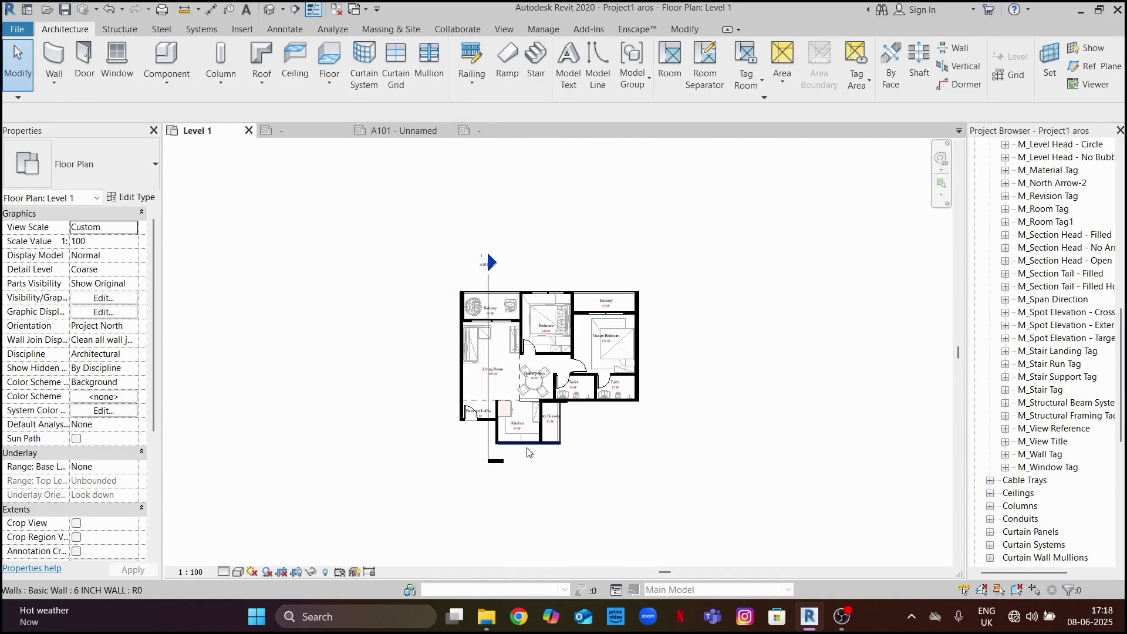
scroll(509, 465, "up", 1)
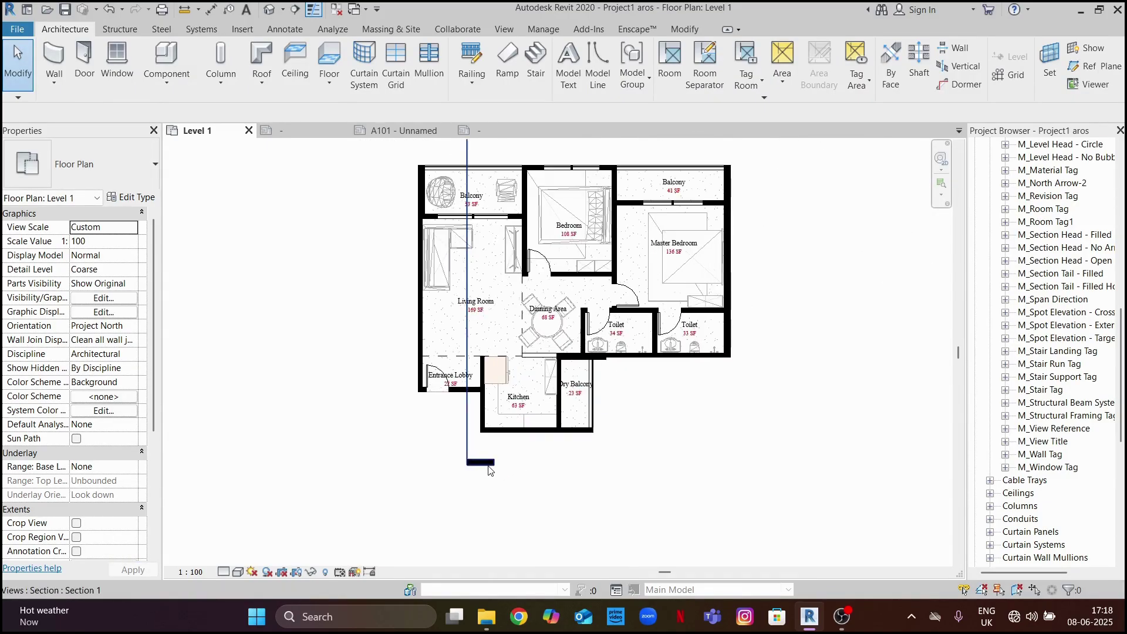
left_click(134, 199)
key("Escape")
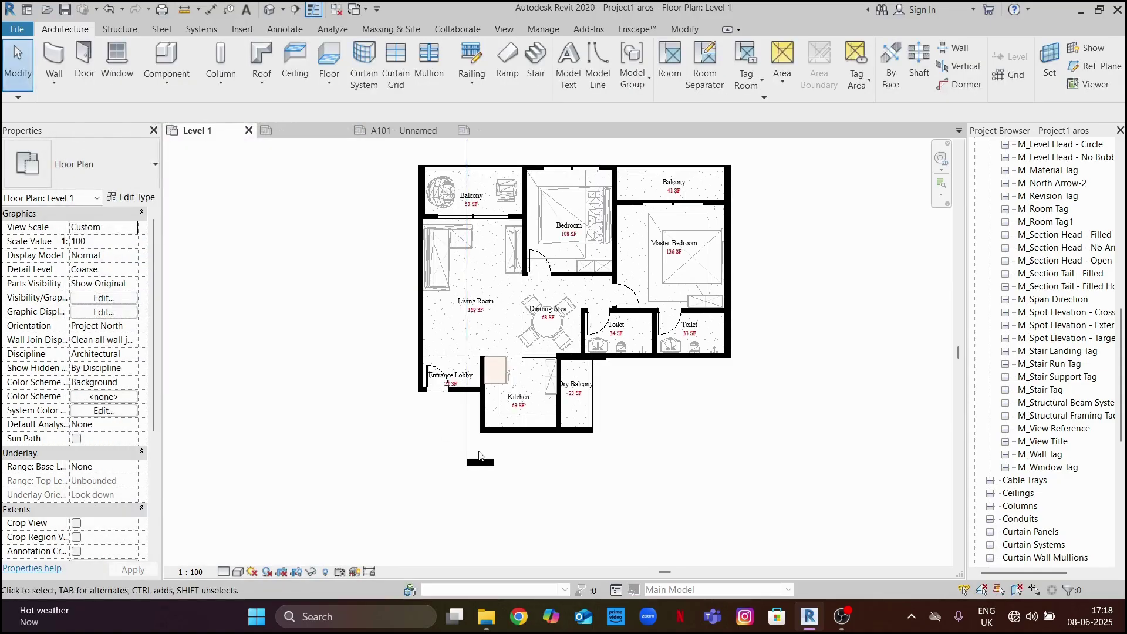
left_click(479, 456)
left_click(135, 197)
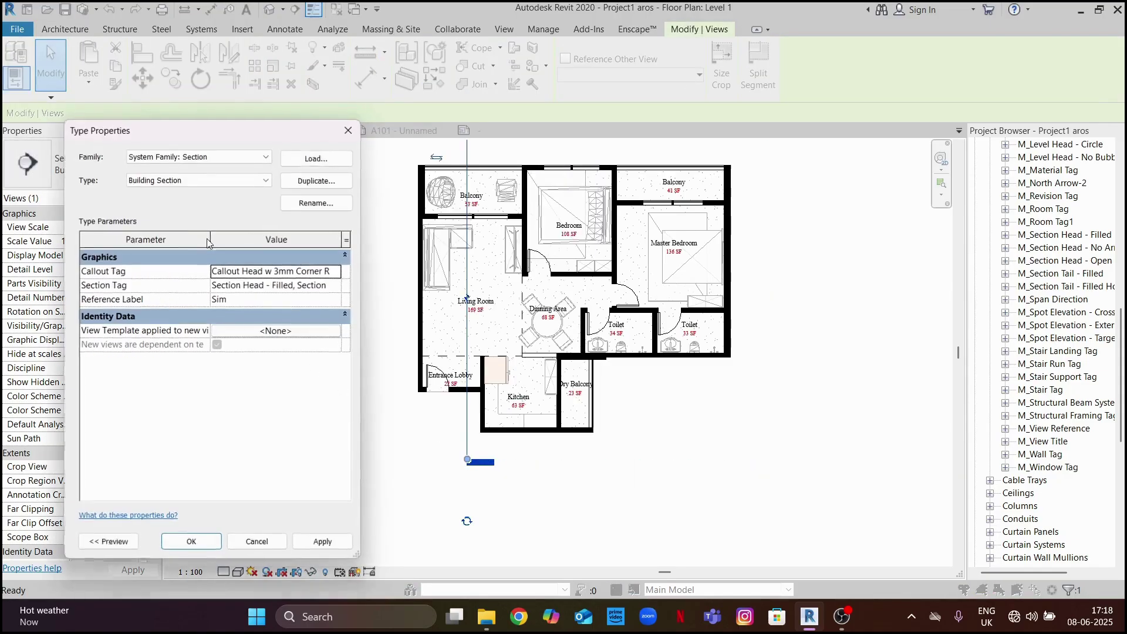
left_click(336, 286)
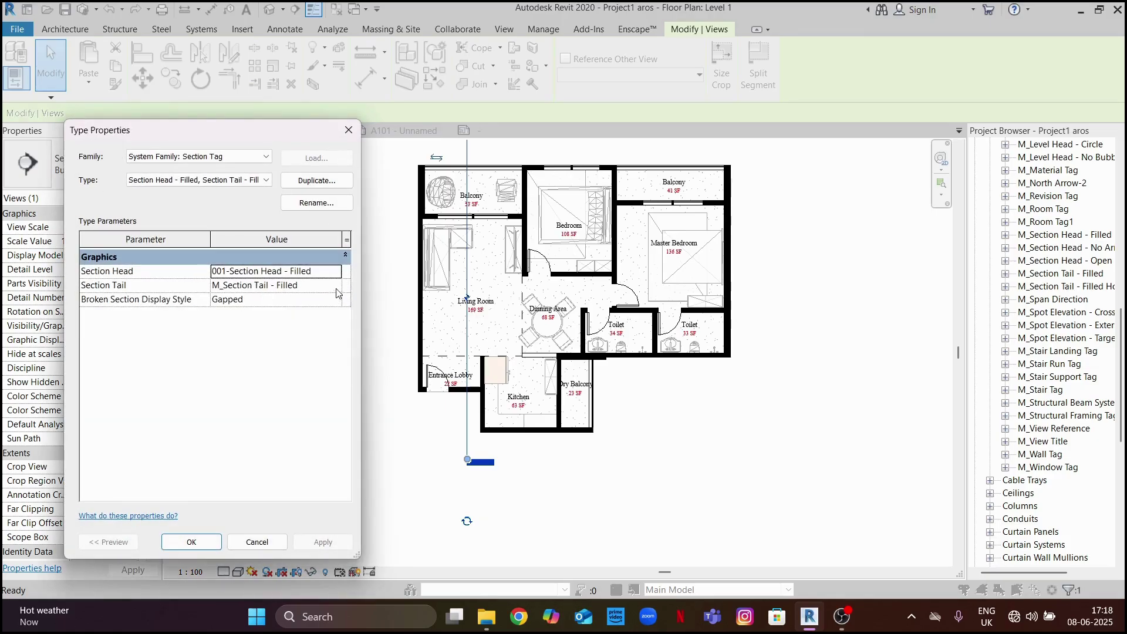
left_click(338, 291)
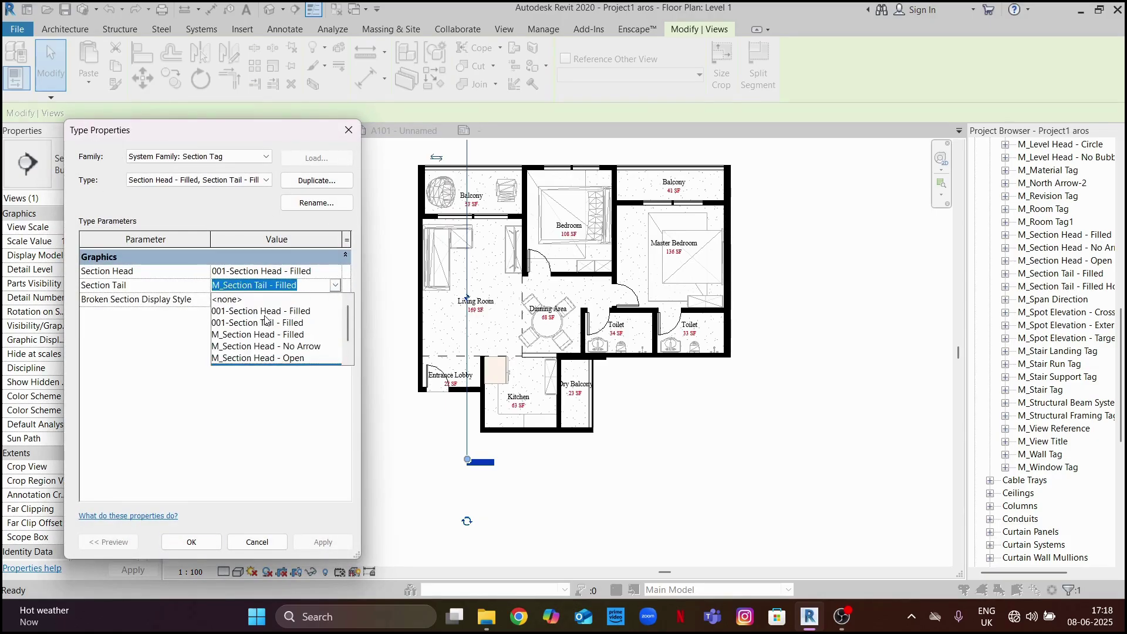
left_click(271, 322)
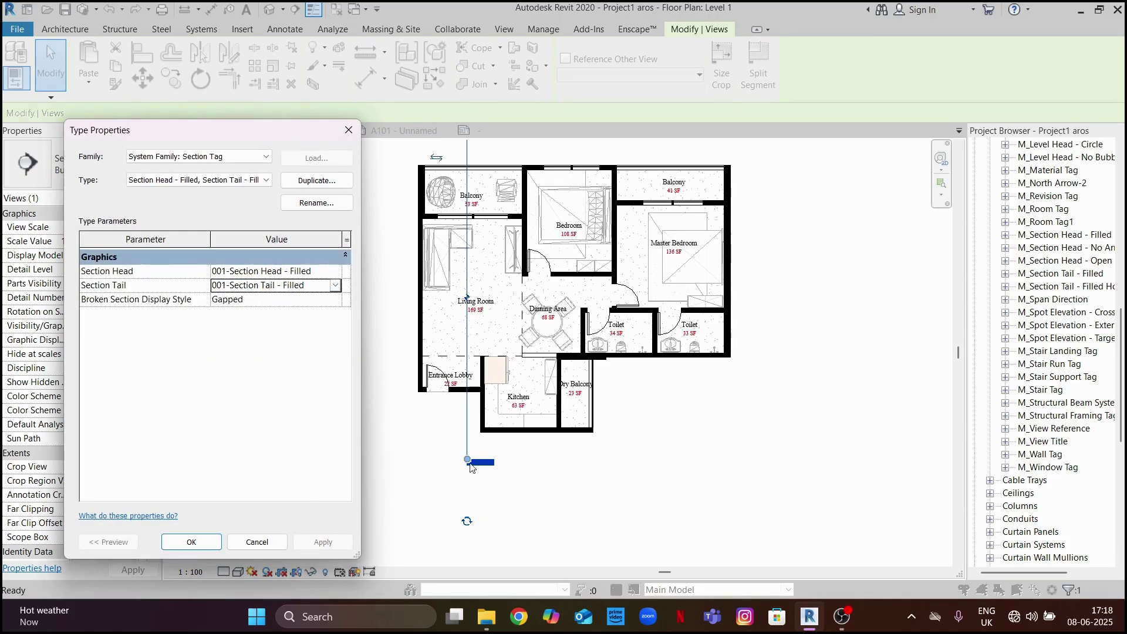
left_click(208, 543)
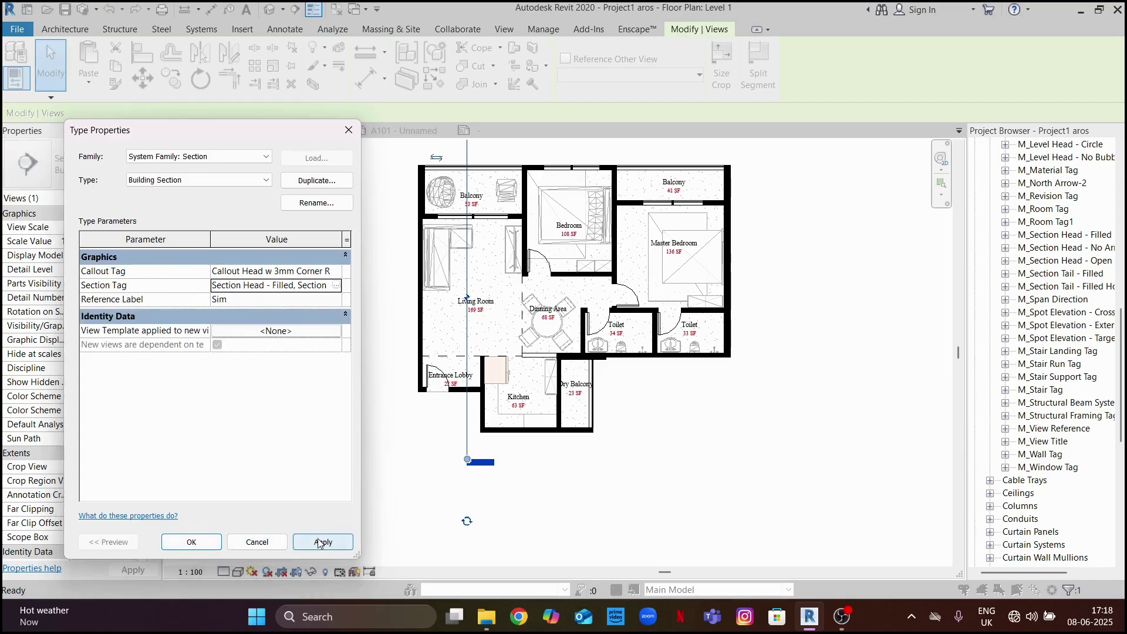
left_click(204, 542)
left_click(561, 493)
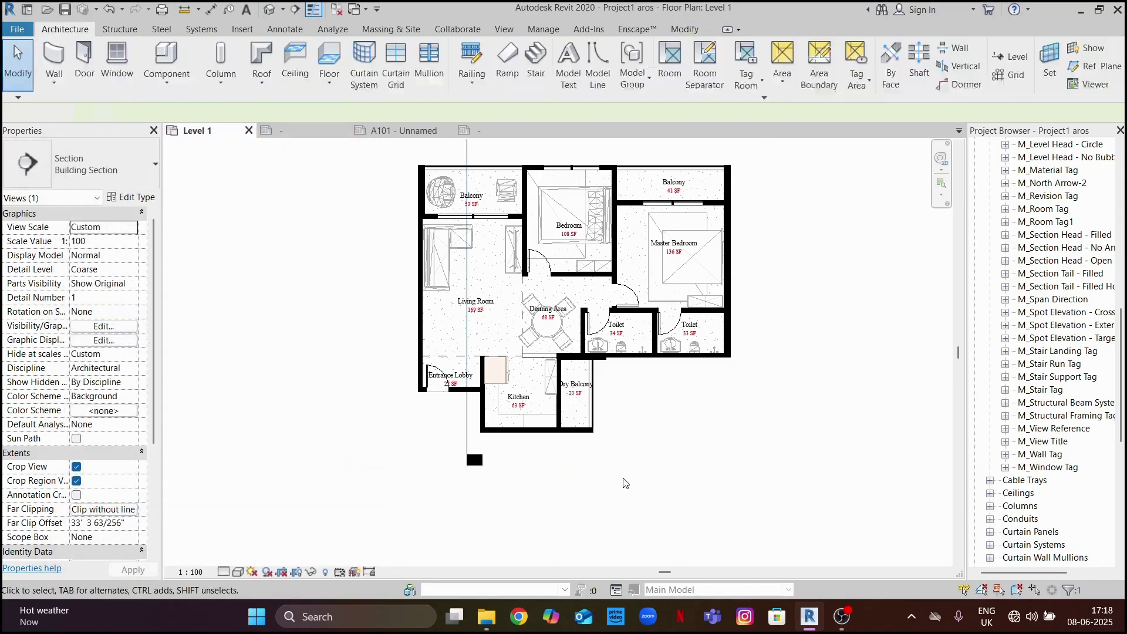
- Examine the section line's head and tail symbols on the Level 1 floor plan
scroll(561, 493, "down", 3)
scroll(537, 456, "up", 3)
scroll(536, 229, "up", 3)
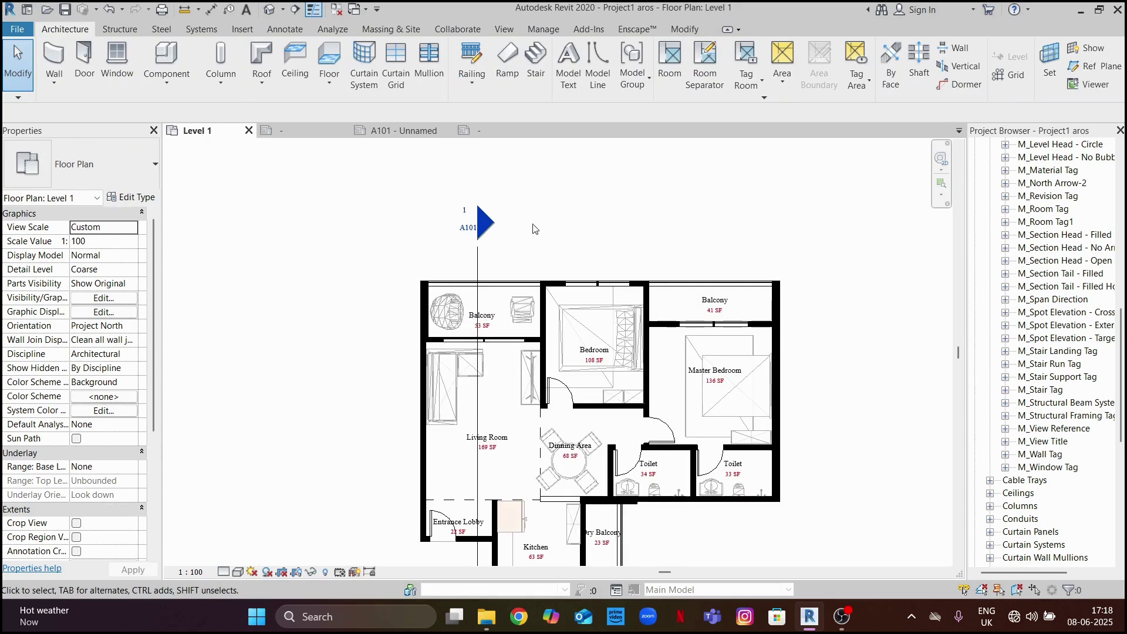
scroll(532, 226, "down", 4)
scroll(568, 284, "up", 2)
mouse_move(573, 341)
middle_mouse_down()
mouse_move(526, 350)
mouse_move(506, 337)
mouse_move(559, 335)
middle_mouse_up()
scroll(467, 322, "up", 1)
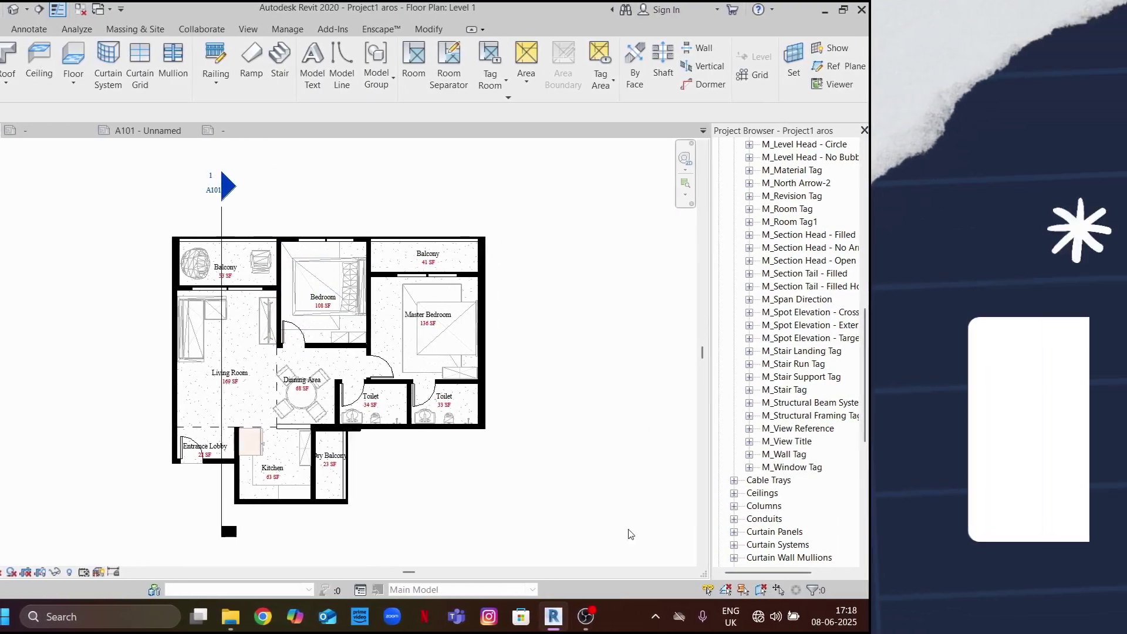
mouse_move(843, 618)
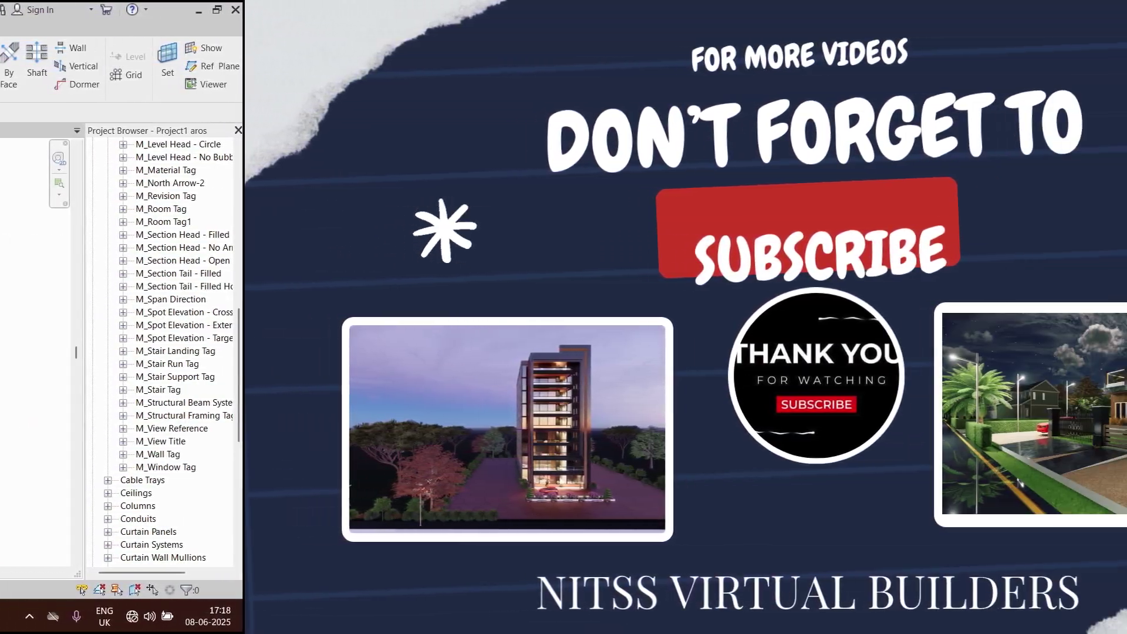